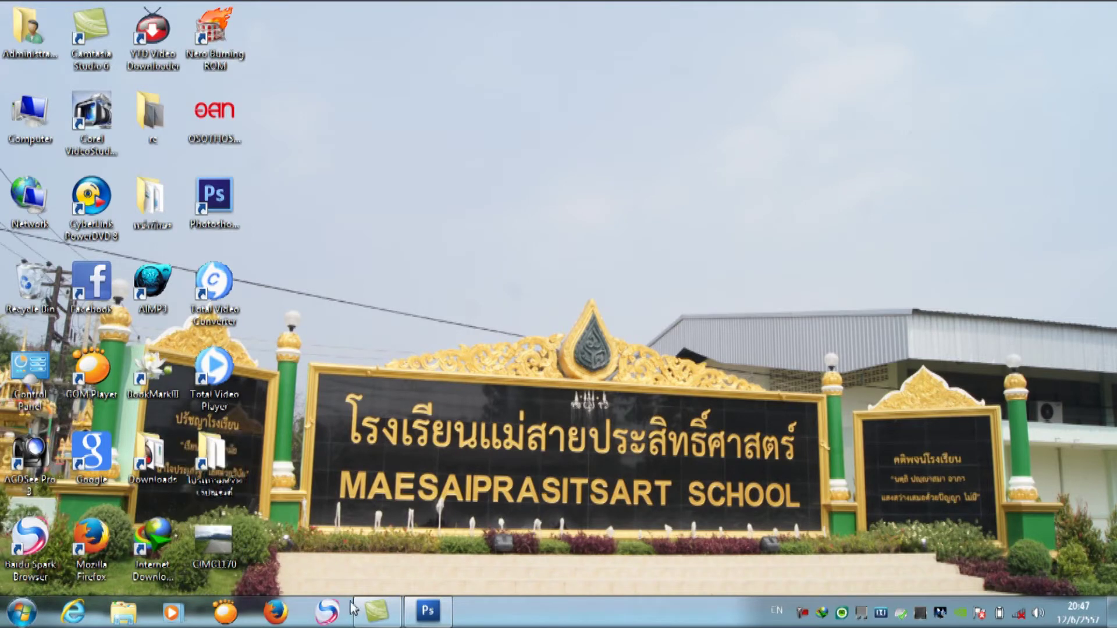
- Restore the Adobe Photoshop CS3 Extended window from the taskbar
click(427, 621)
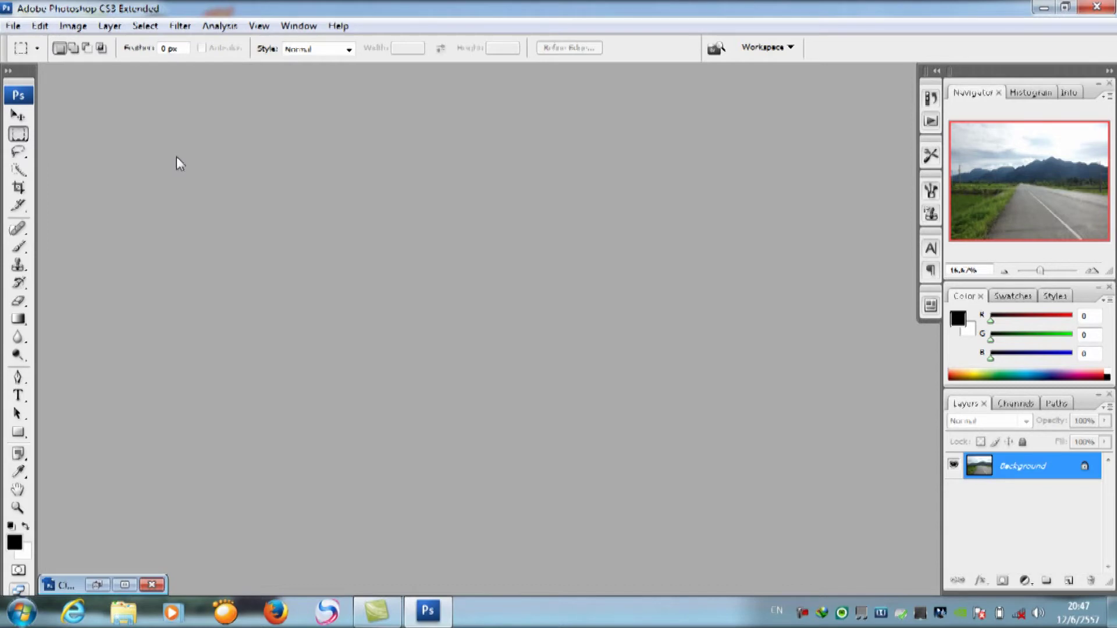
- Create a new 1000 × 250 px document at 70 pixels/cm, RGB 16 bit, white background
click(13, 26)
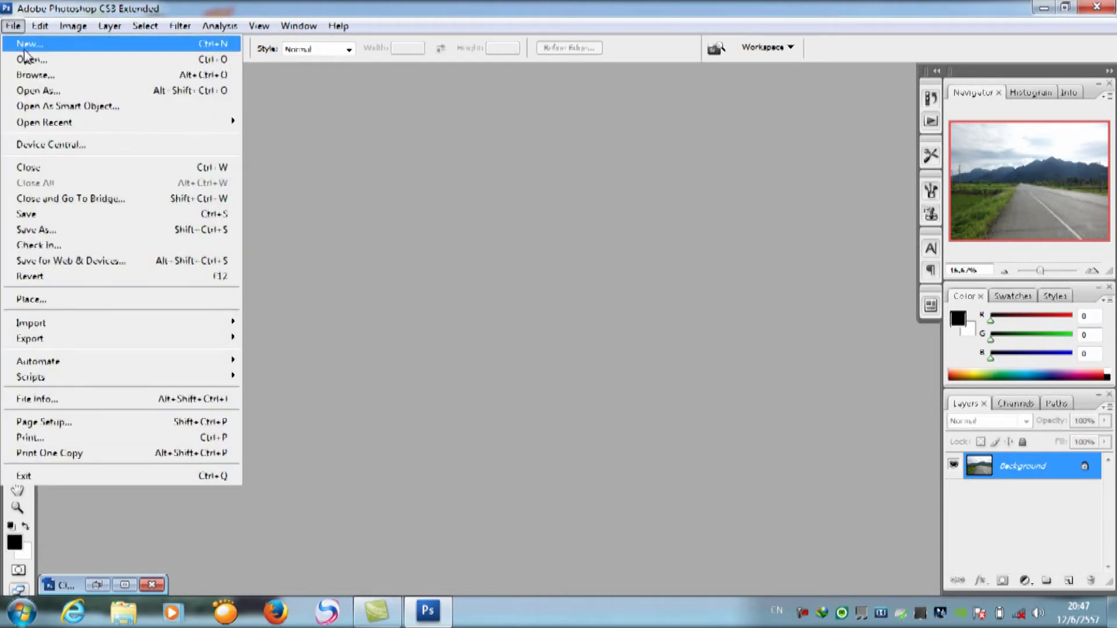
click(29, 44)
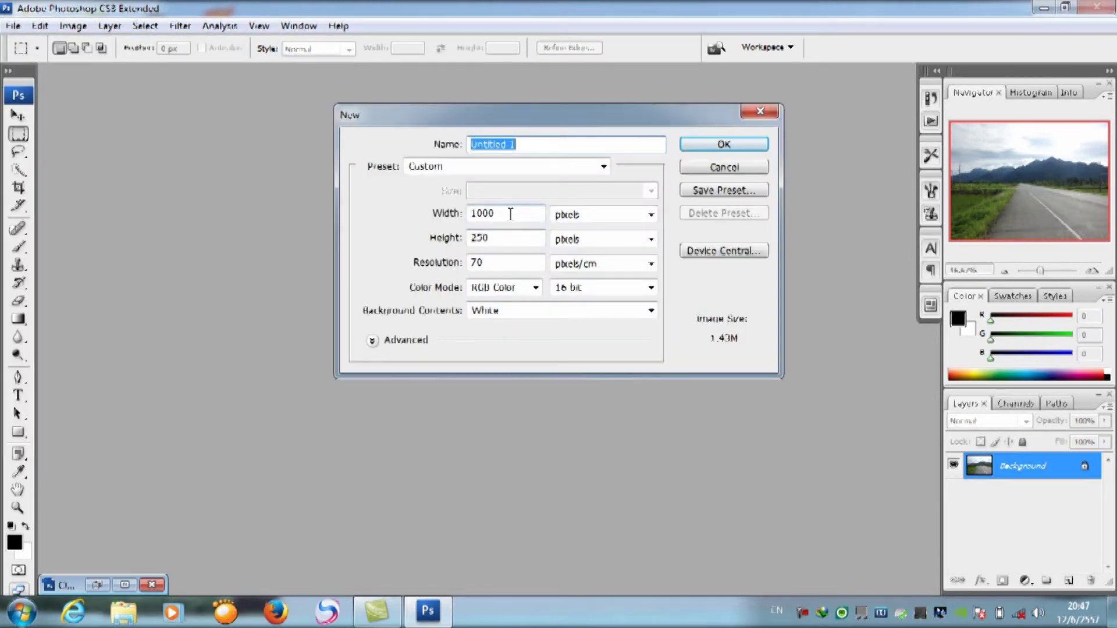
double_click(512, 213)
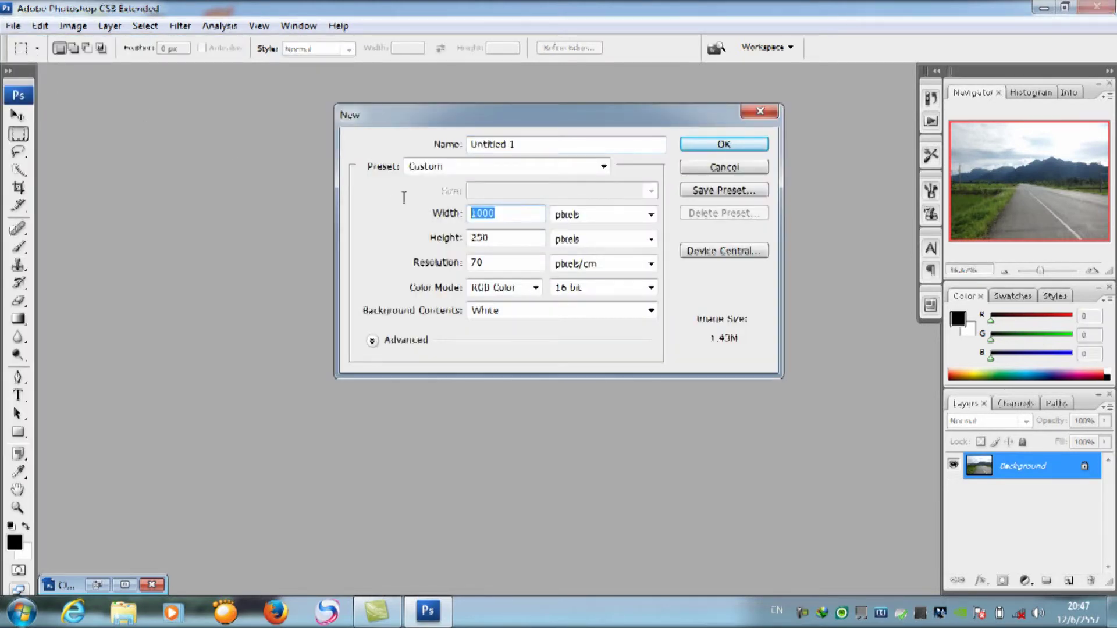
click(522, 215)
click(515, 239)
click(508, 262)
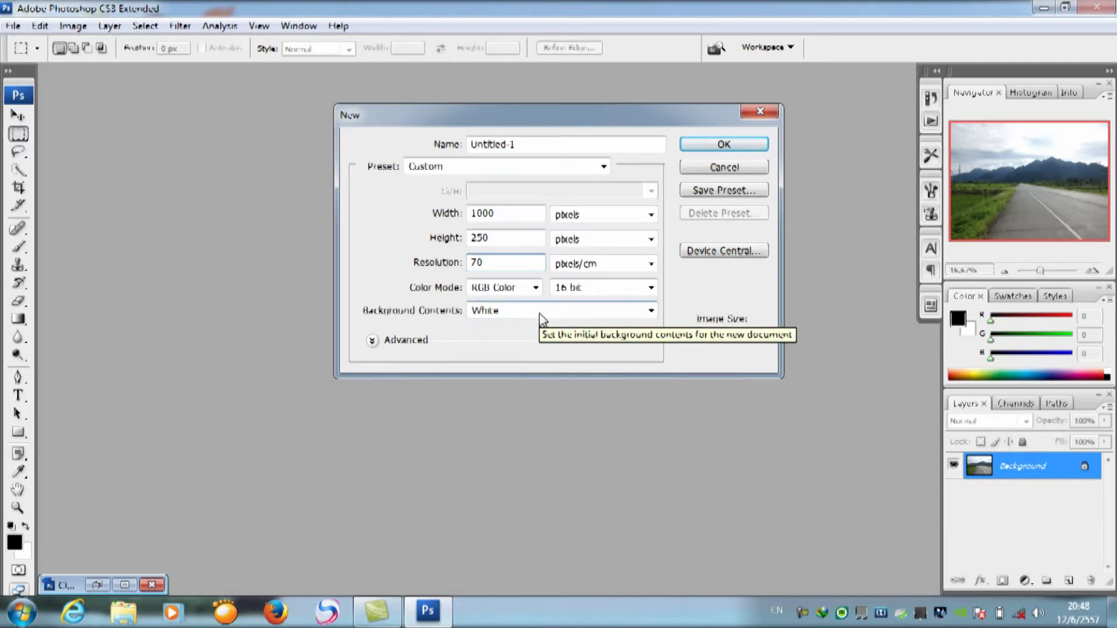
click(726, 147)
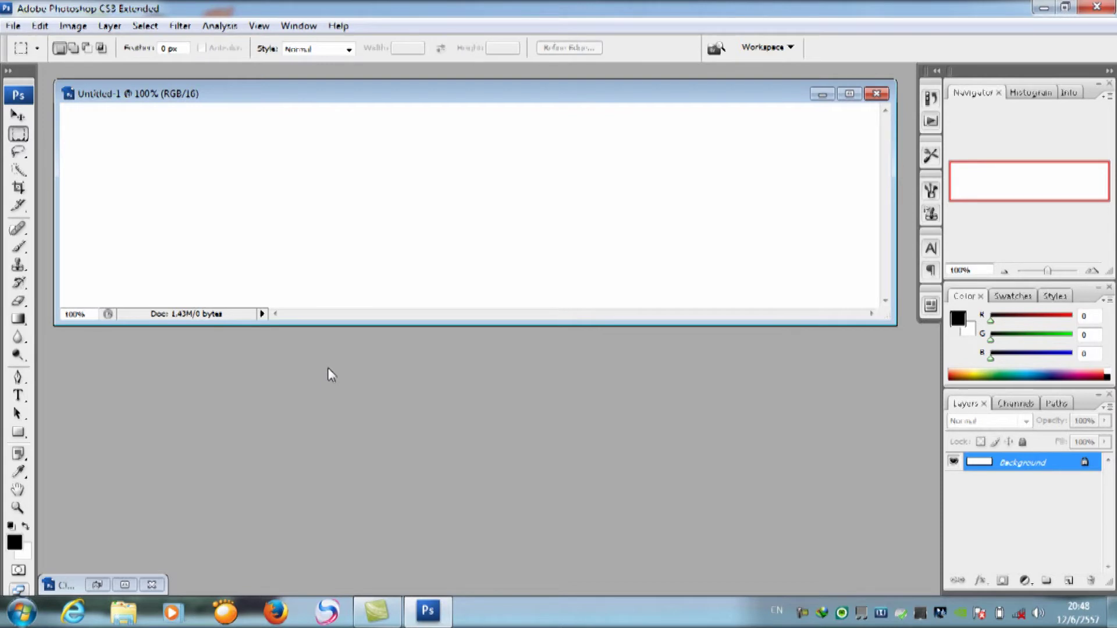
- Select a wide marquee band across the mountains in CIMG1170.JPG
click(125, 586)
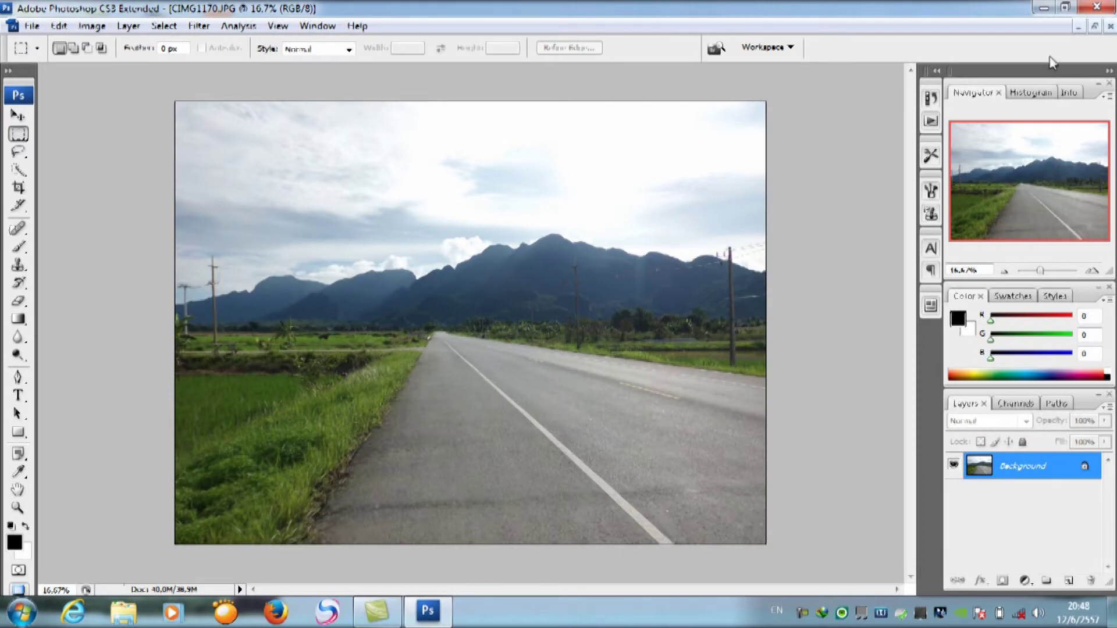
click(1095, 26)
drag(504, 90, 658, 155)
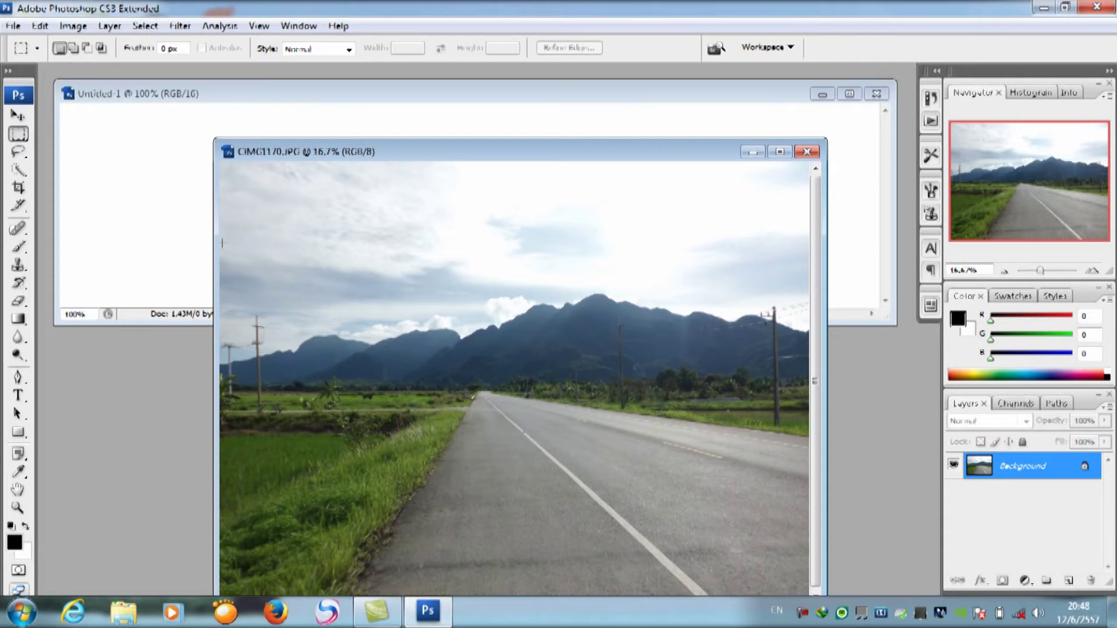
drag(222, 242, 809, 455)
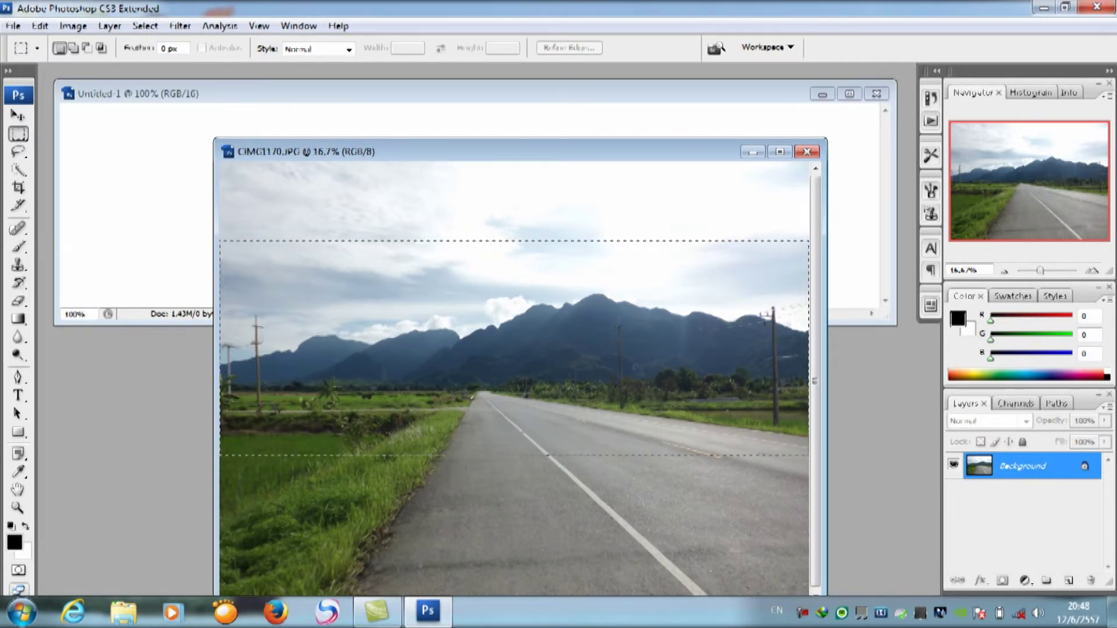
mouse_move(757, 323)
mouse_down()
mouse_move(744, 299)
mouse_move(761, 304)
mouse_up()
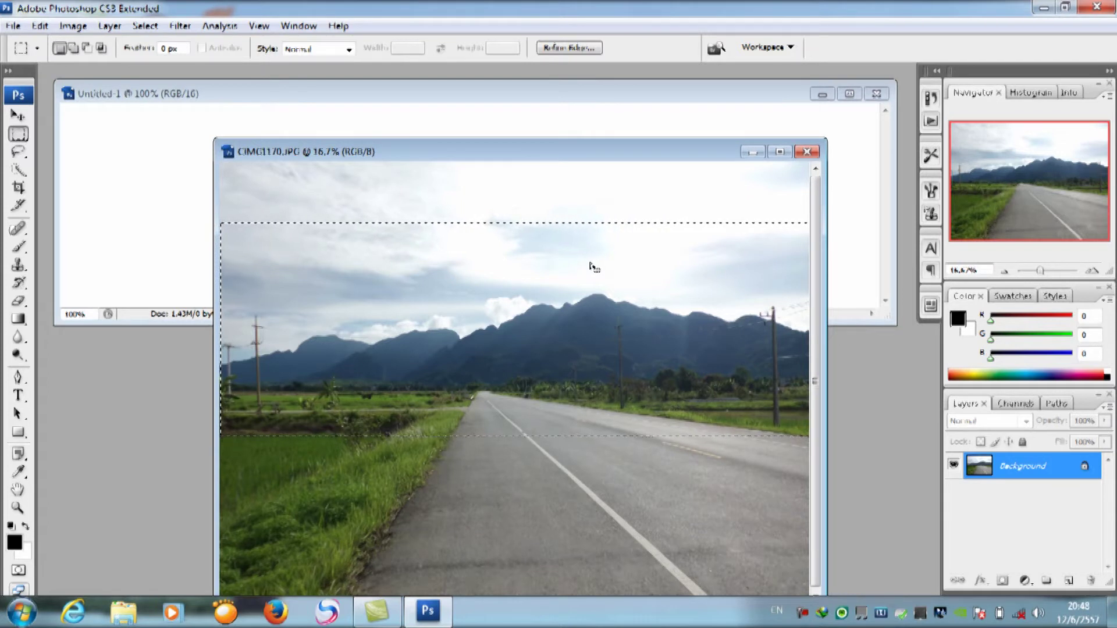
- Move the band into Untitled-1 as Layer 1 and close CIMG1170.JPG without saving
click(18, 116)
drag(441, 287, 350, 212)
click(754, 432)
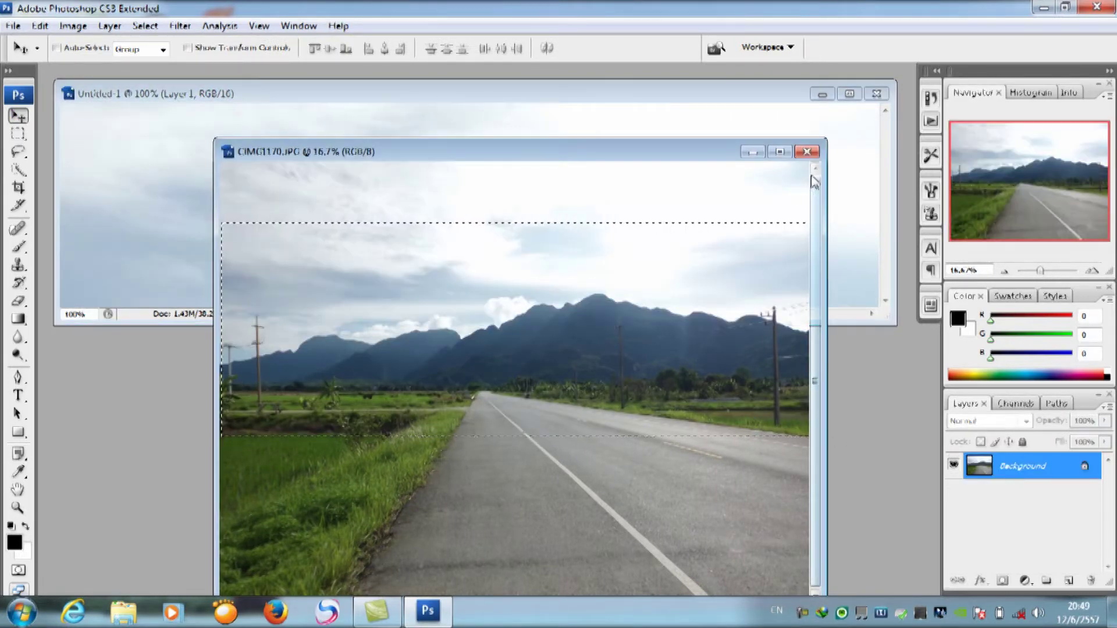
click(807, 151)
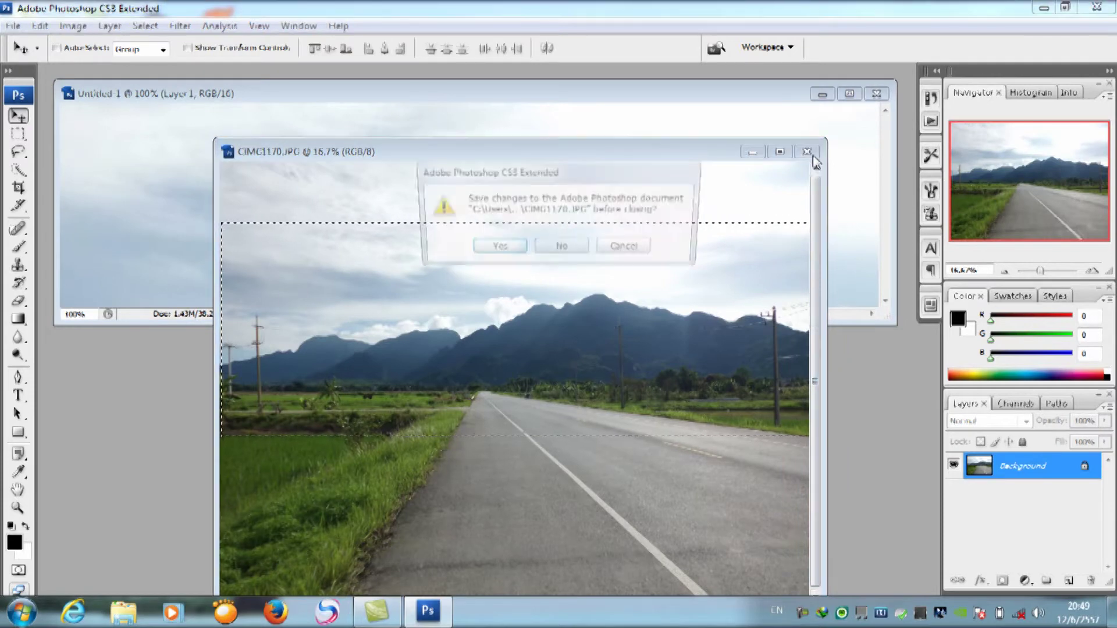
click(555, 247)
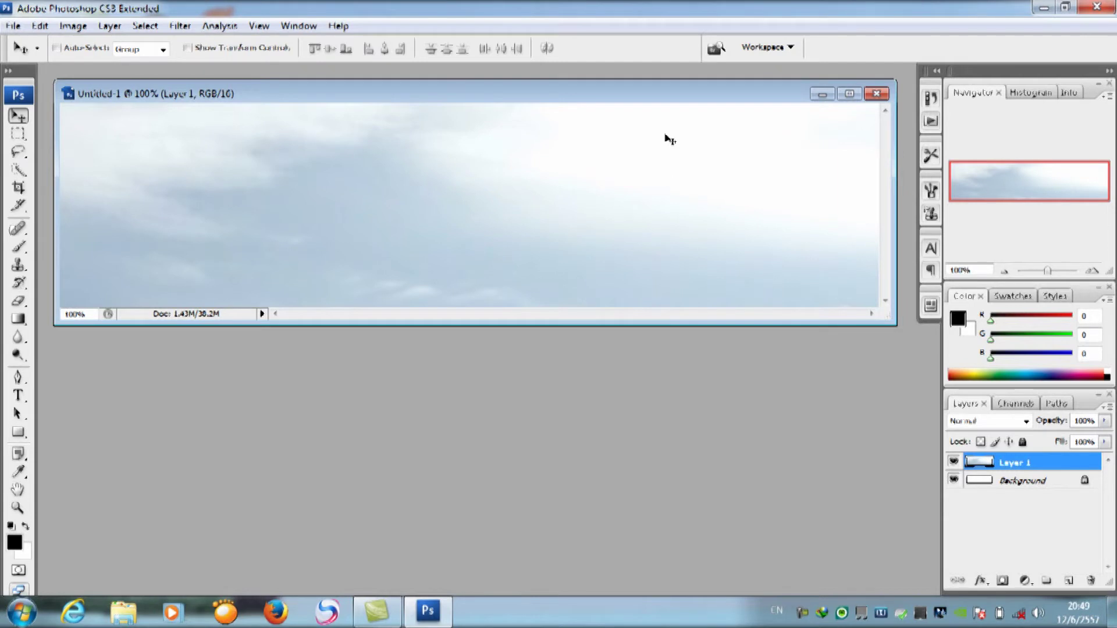
drag(653, 96, 658, 167)
- Shift Layer 1 and scale it down to about 33.7% width and 16% height
drag(604, 267, 590, 303)
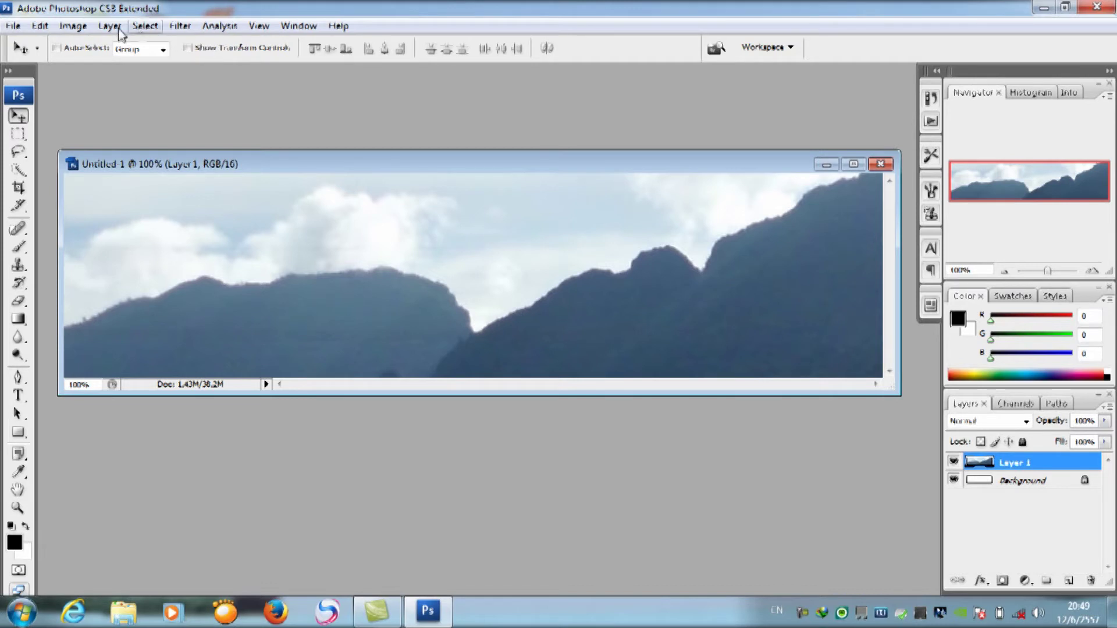
click(40, 26)
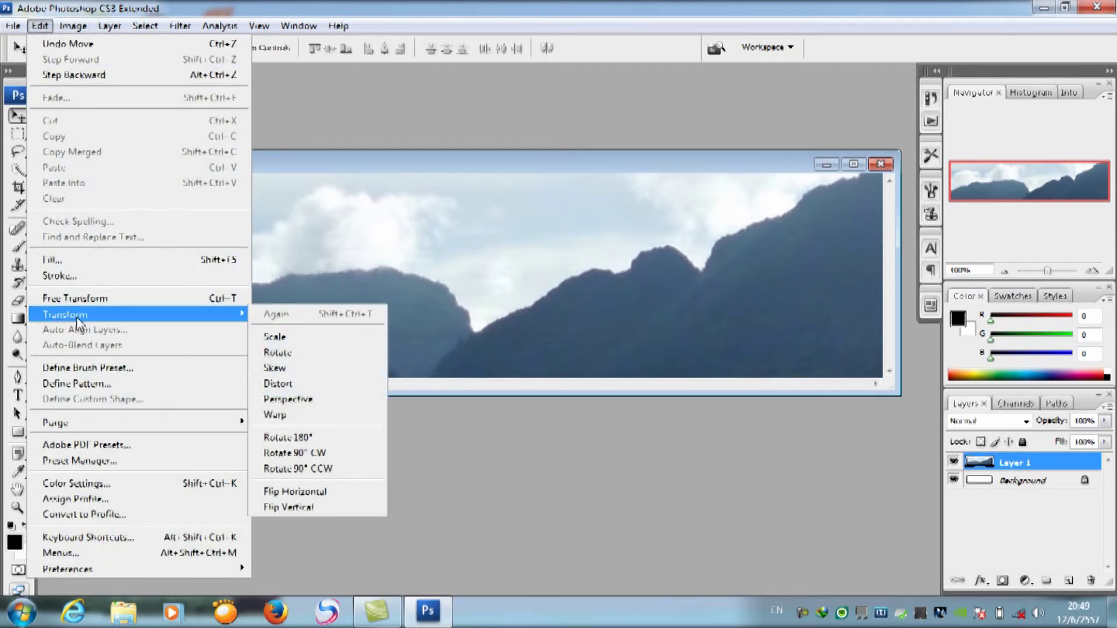
mouse_move(231, 319)
click(310, 337)
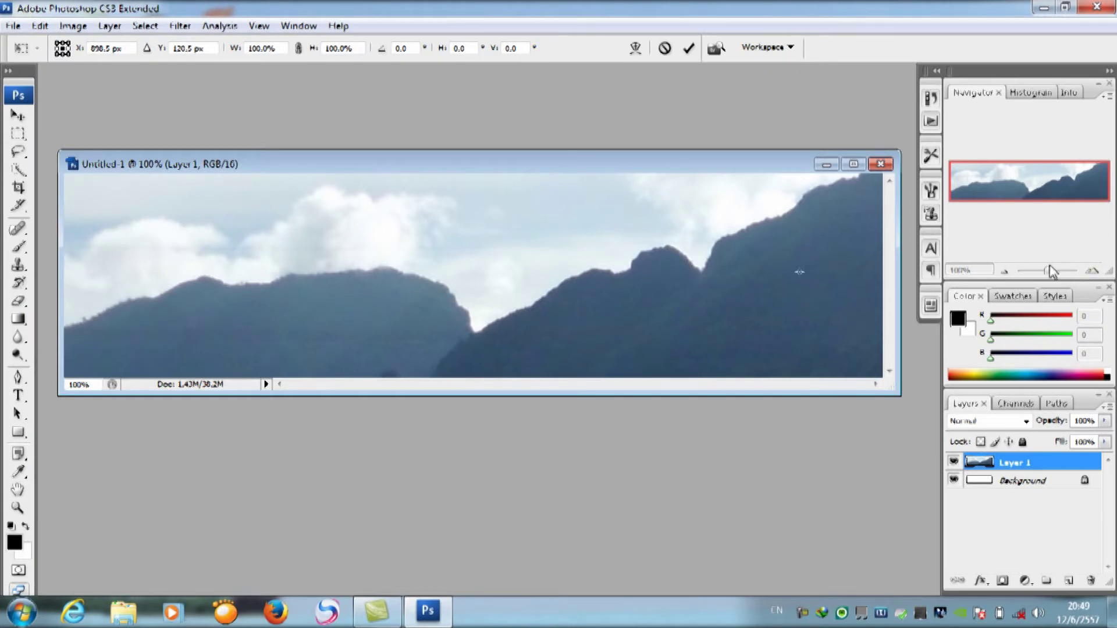
drag(1048, 272, 1034, 274)
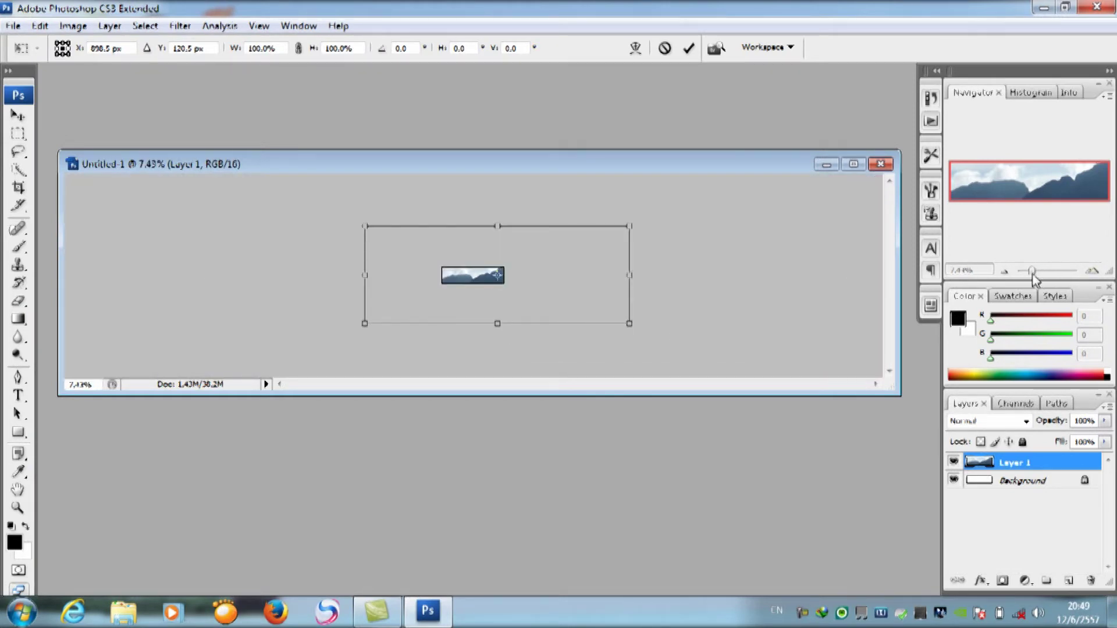
drag(647, 221, 538, 267)
drag(353, 328, 440, 288)
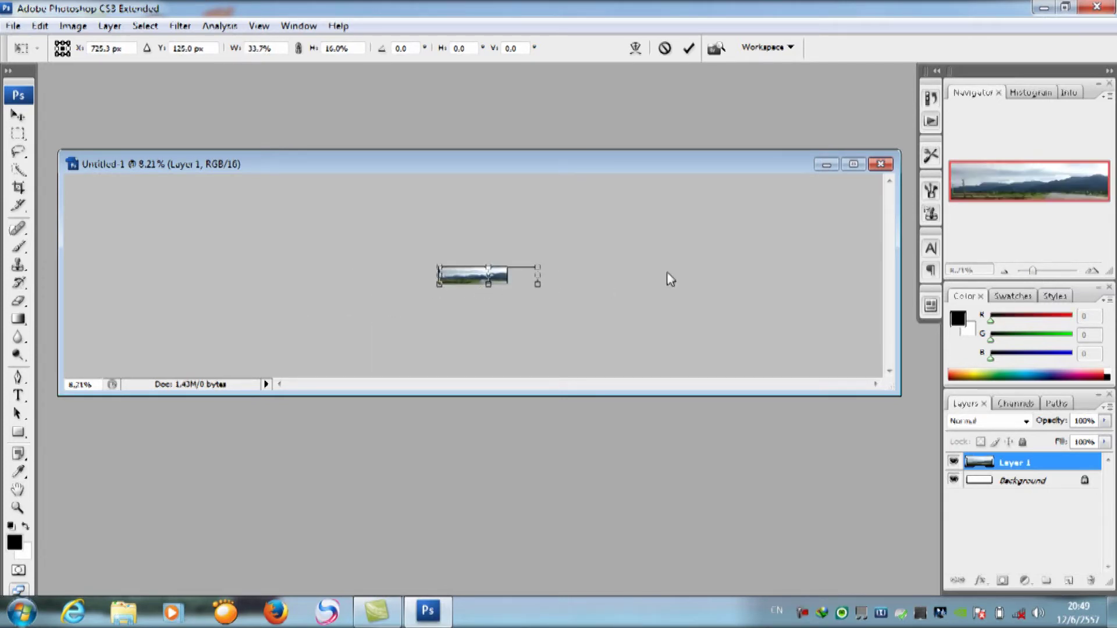
- Narrow the photo to about 23.4% width, trim its left edge, and commit the scale
drag(1035, 275, 1042, 276)
drag(760, 277, 621, 283)
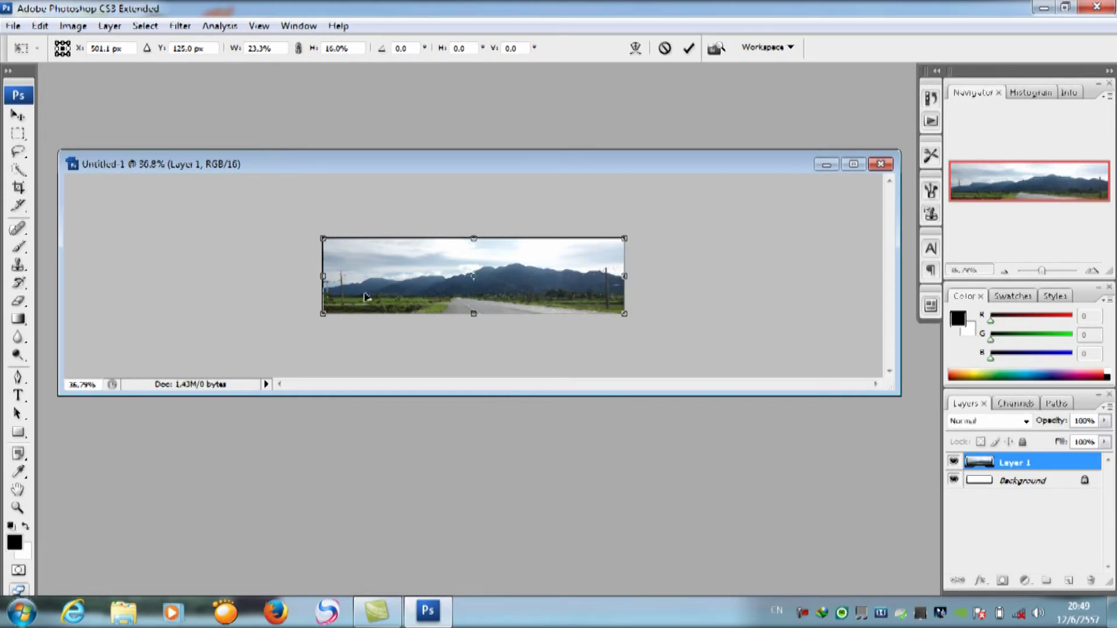
drag(323, 276, 317, 277)
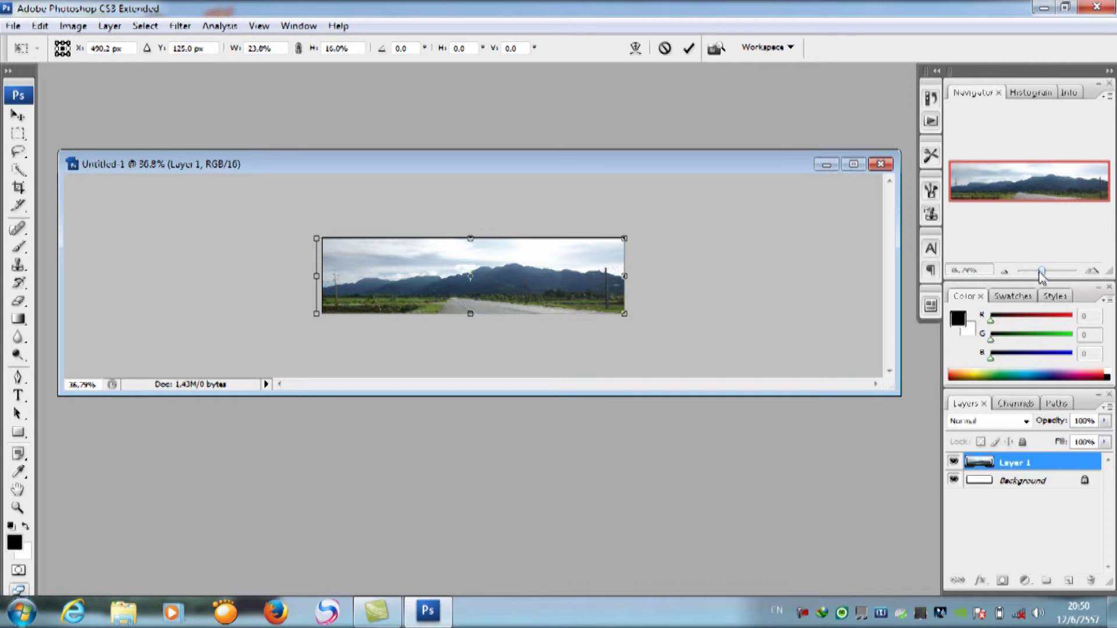
drag(1041, 272, 1048, 278)
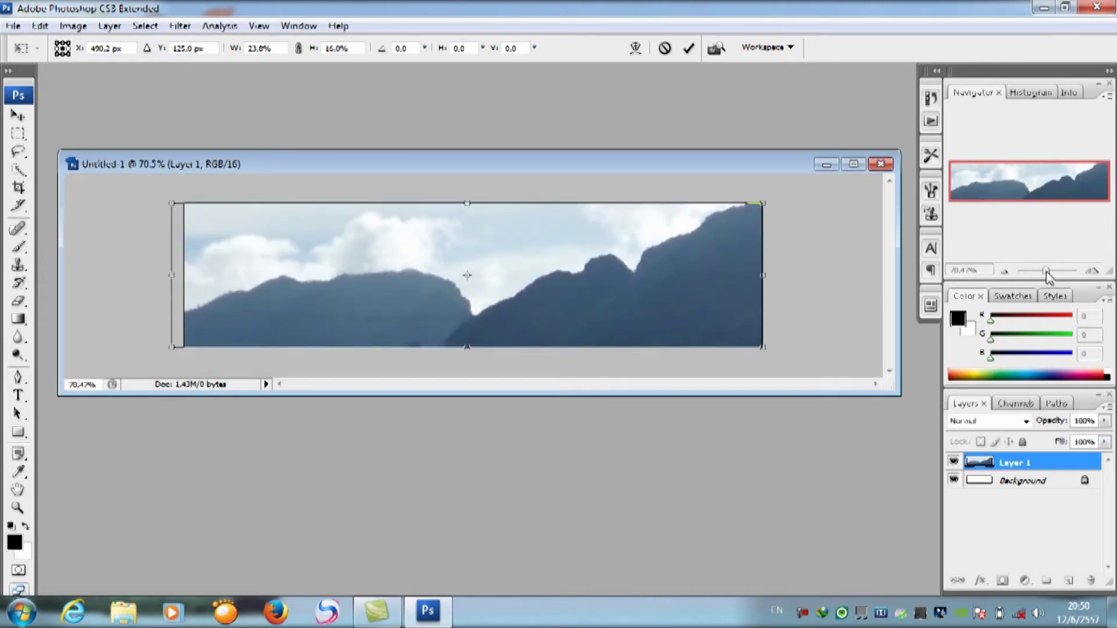
drag(172, 275, 181, 275)
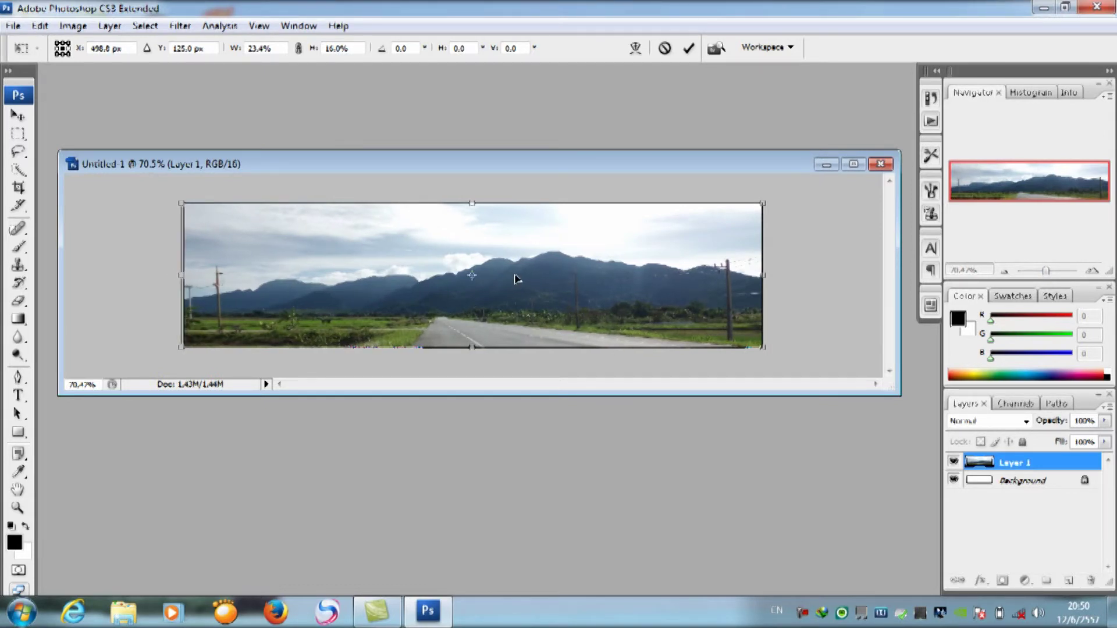
key(Return)
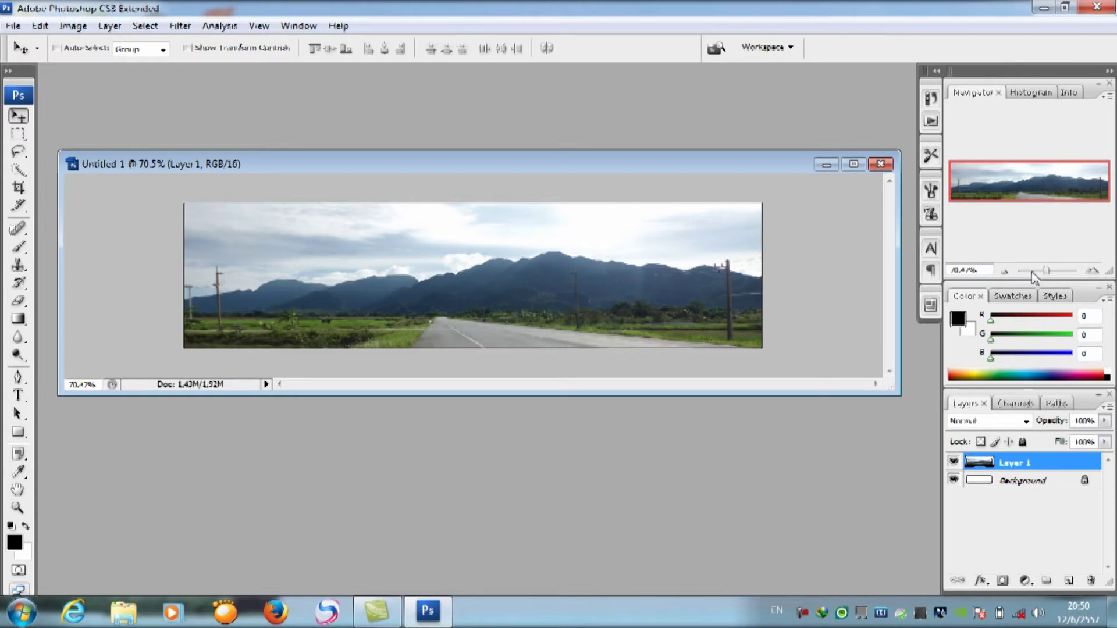
drag(1046, 274, 1049, 274)
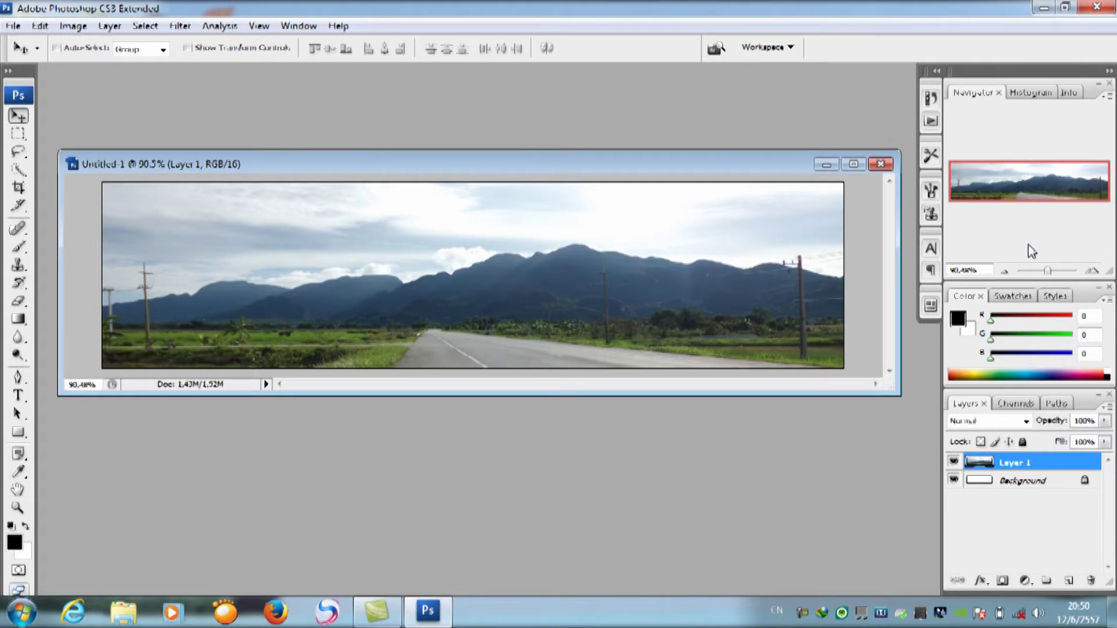
- Rescale the photo, nudging it down-left and stretching it taller to fill the banner
click(39, 26)
mouse_move(237, 322)
click(285, 336)
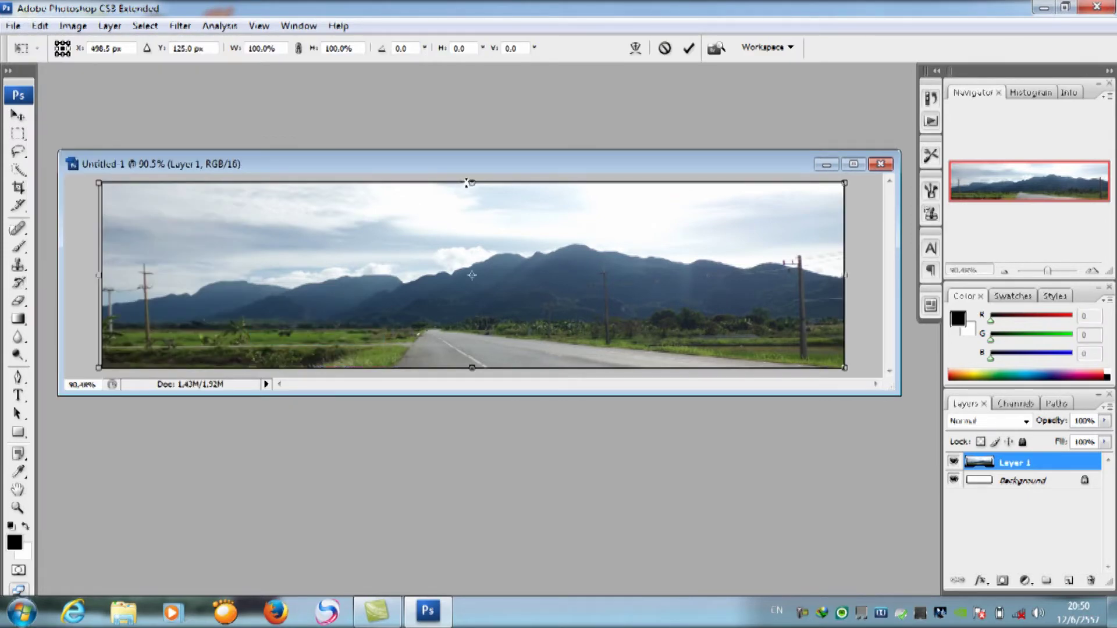
drag(476, 185, 475, 175)
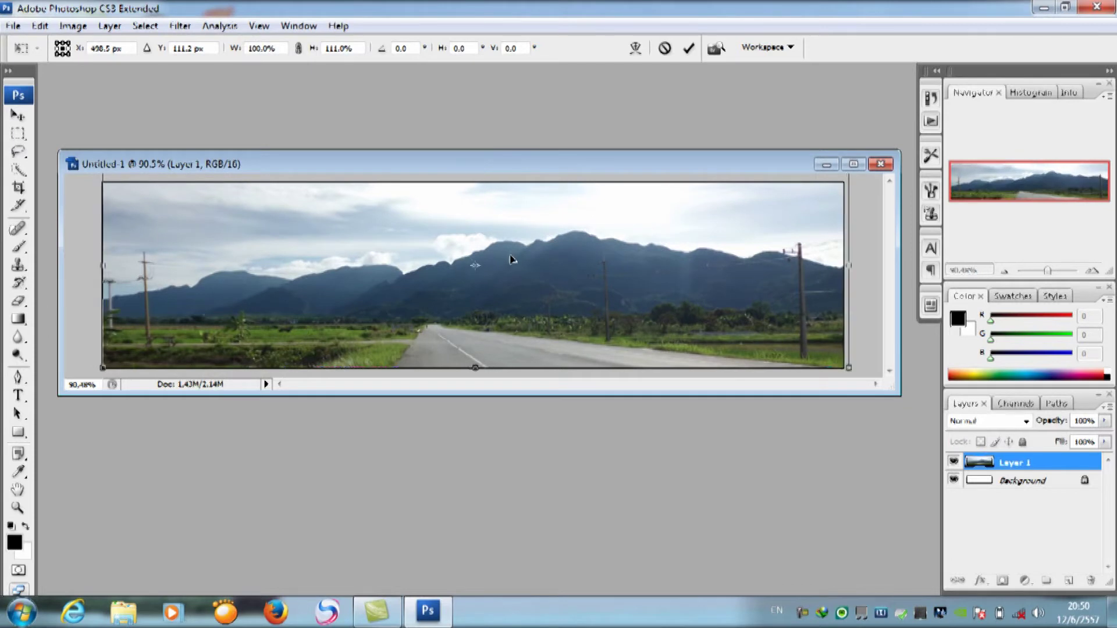
drag(511, 269, 509, 273)
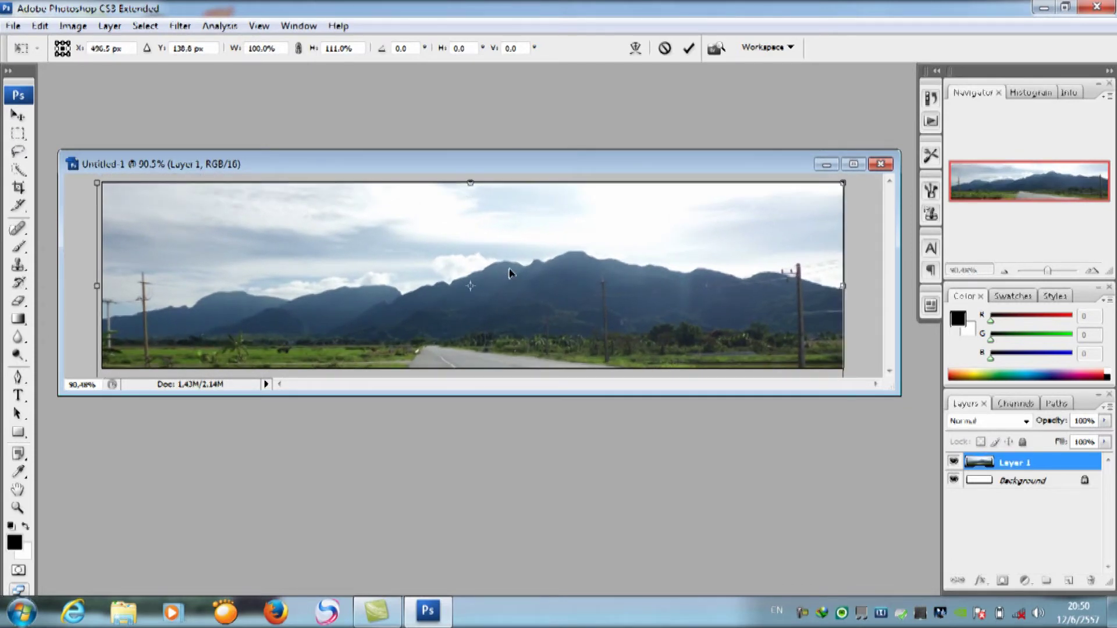
drag(471, 187, 474, 170)
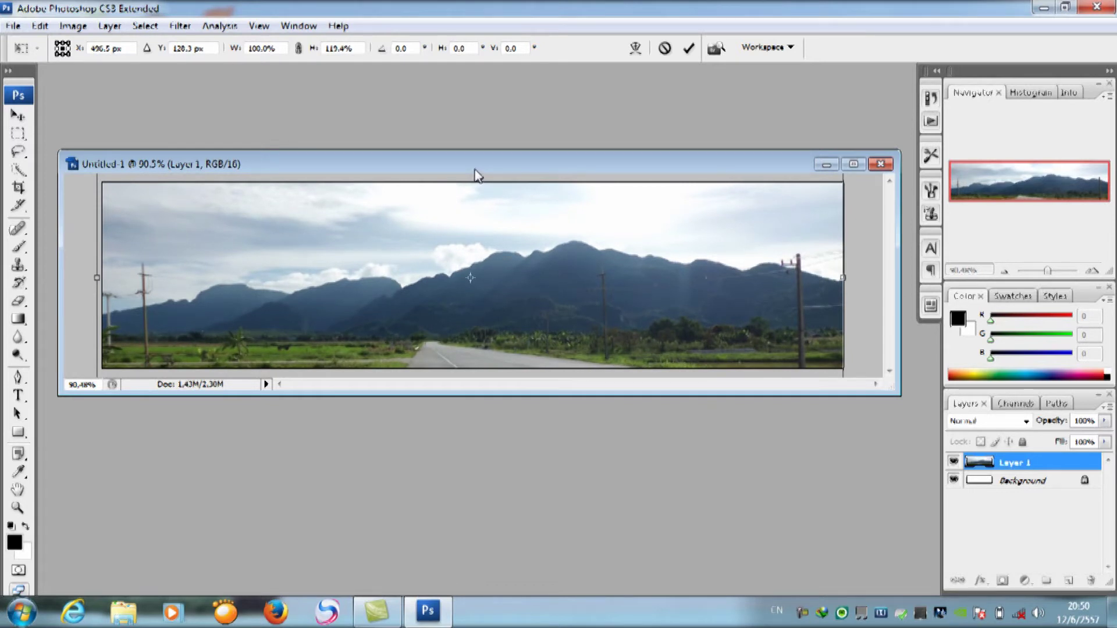
key(Return)
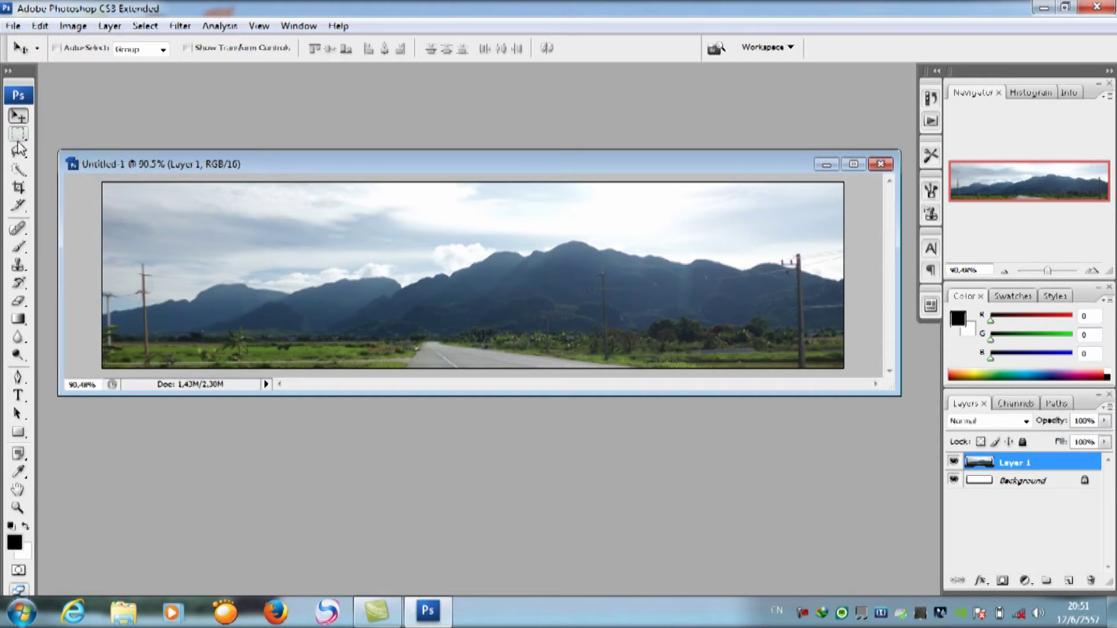
- Set the Type tool to magenta 24 pt and start a text layer in the upper-left sky
click(18, 397)
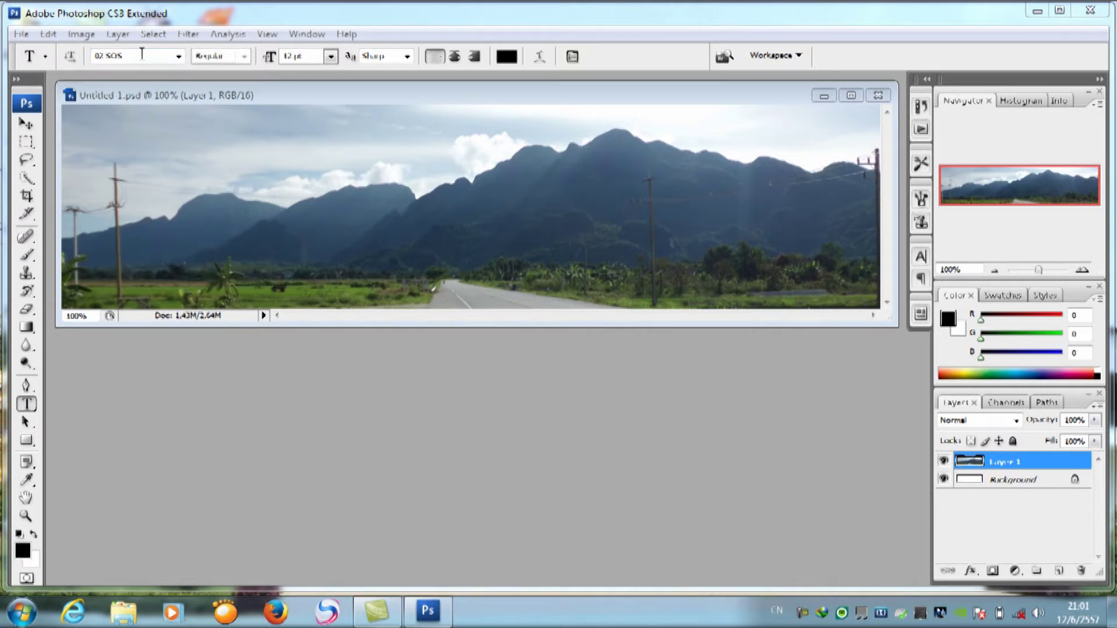
click(508, 58)
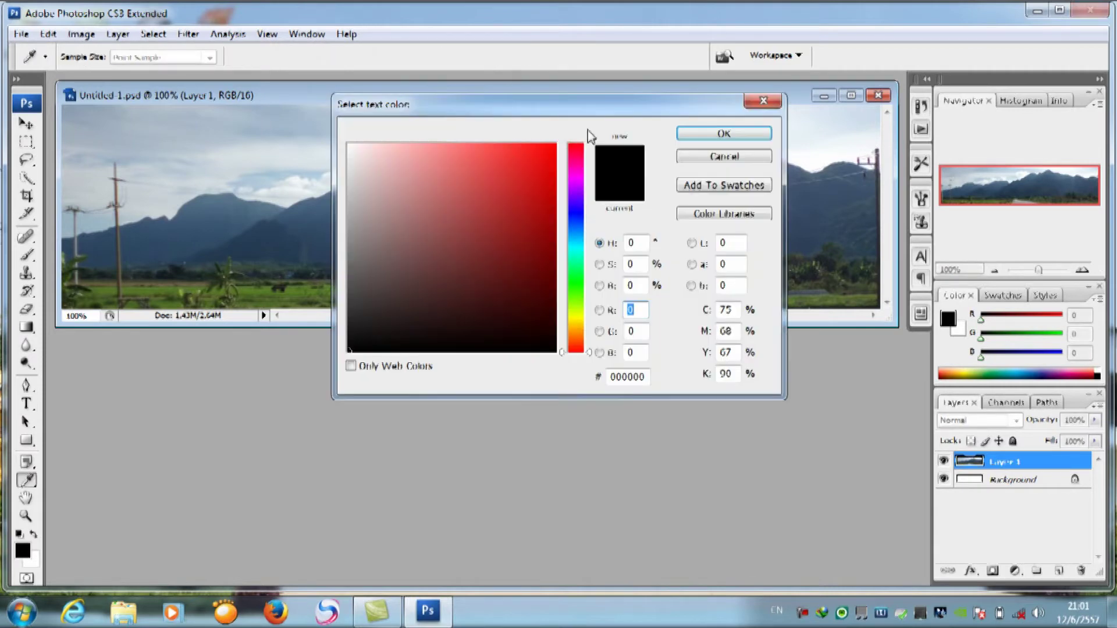
click(576, 221)
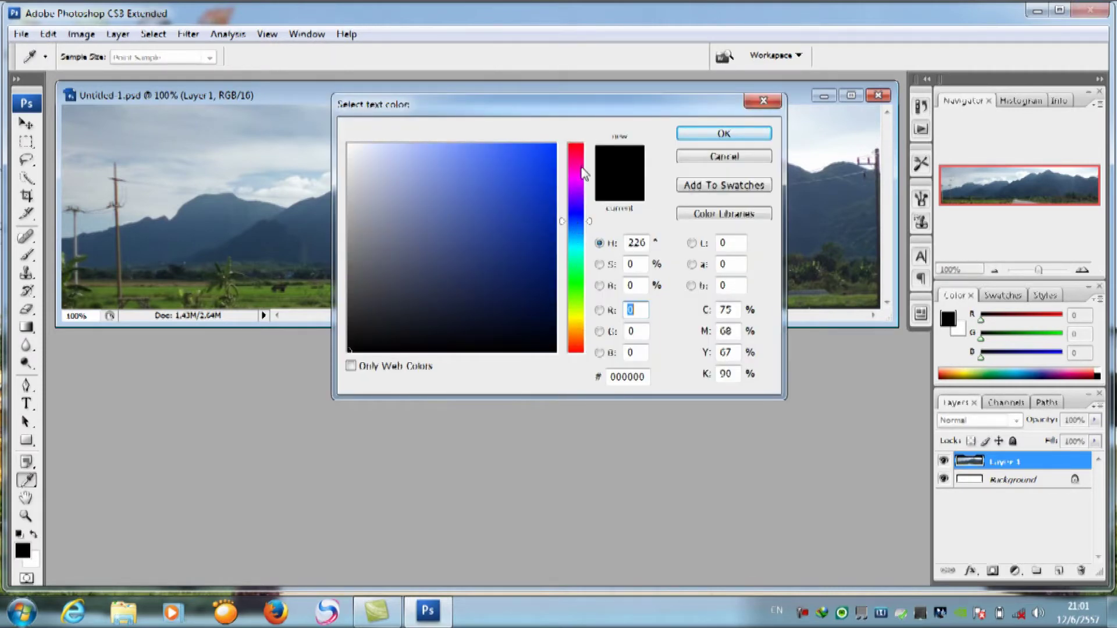
click(577, 176)
click(547, 154)
click(724, 133)
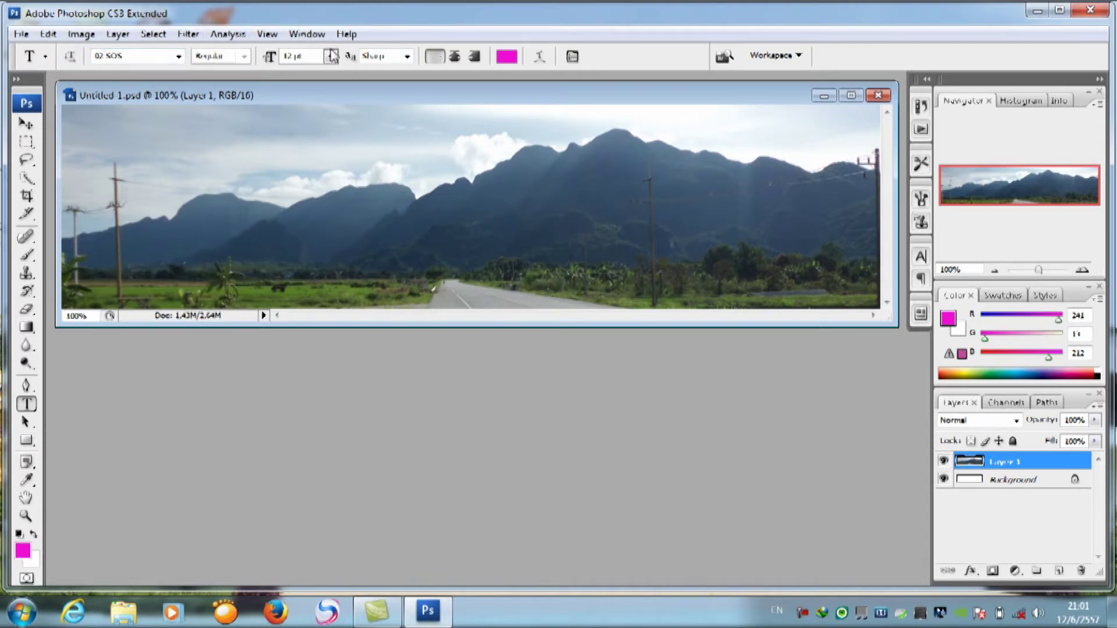
click(331, 56)
click(320, 243)
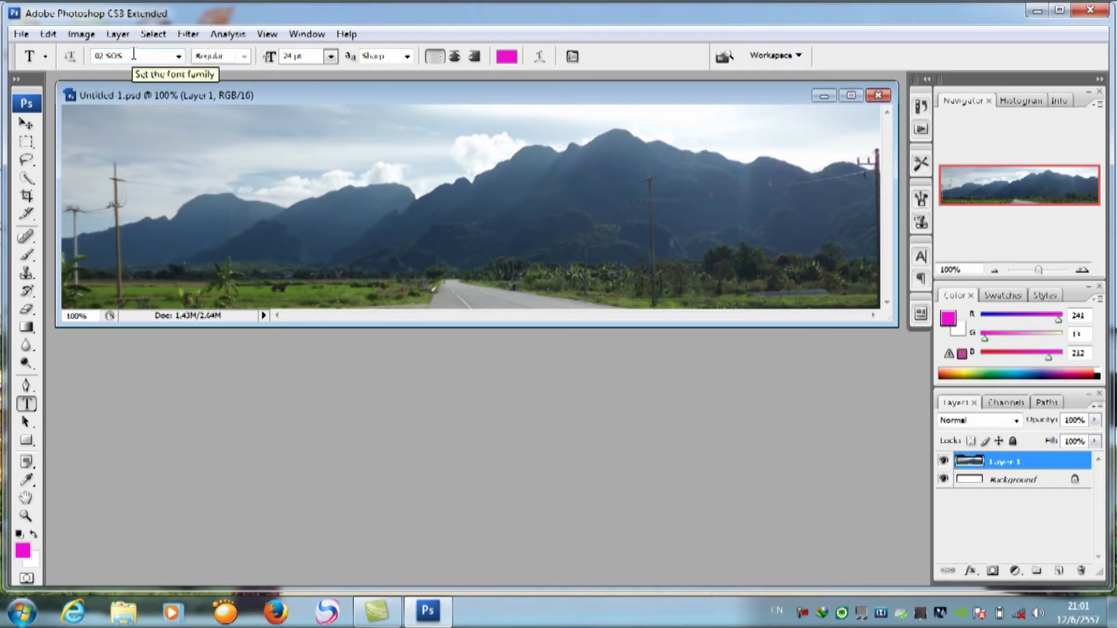
click(149, 155)
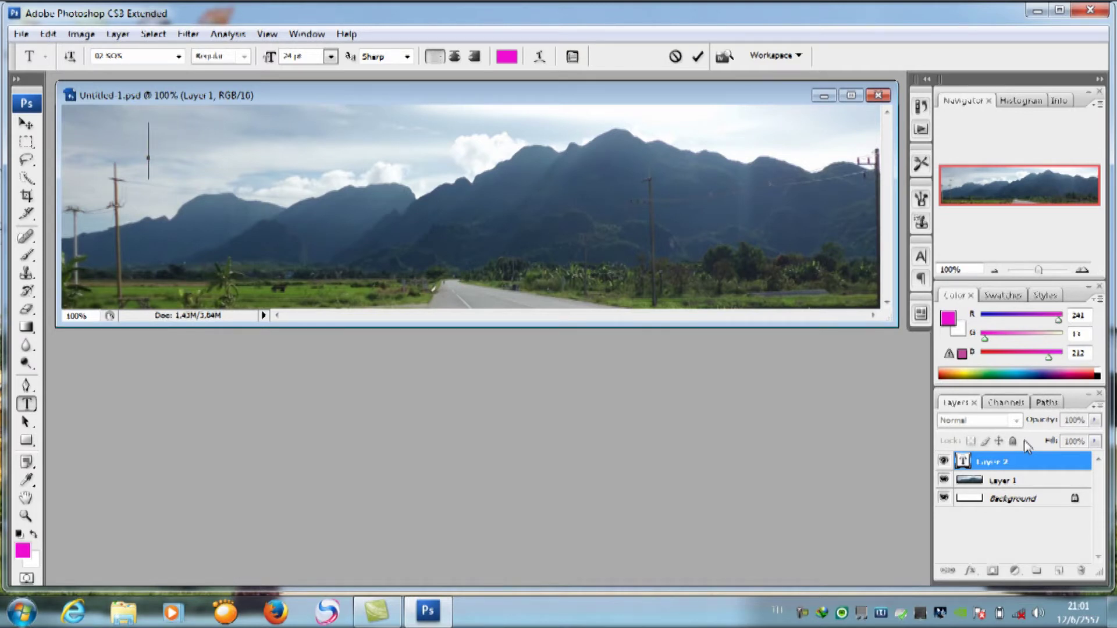
- Type 'ยินดีต้อนรับ', commit it, and shift it slightly left
text(ยิน)
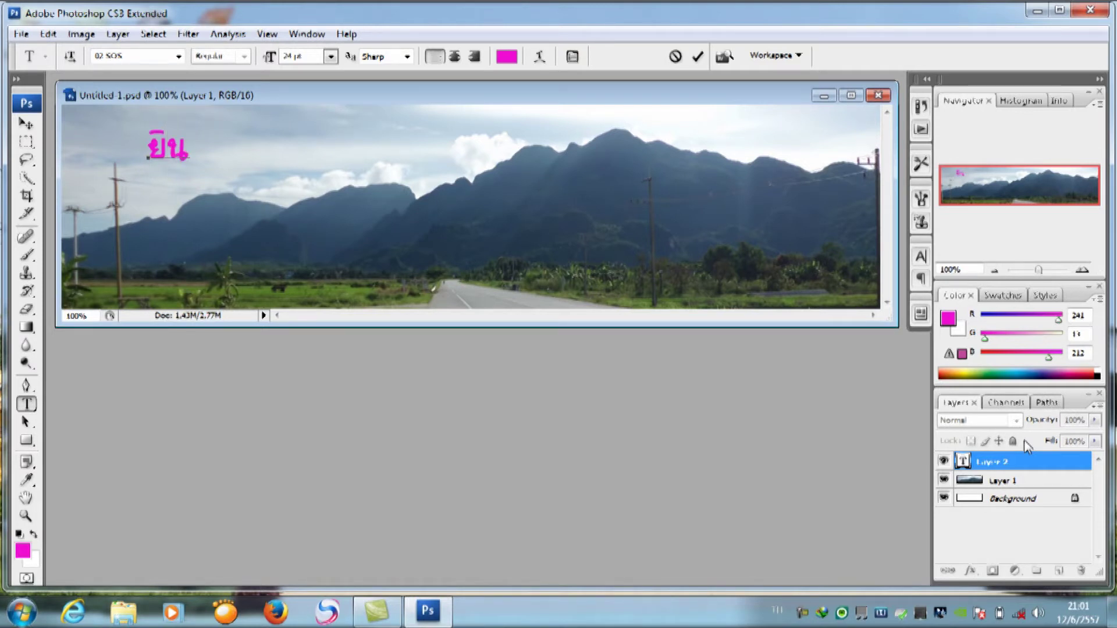
text(ดีรั)
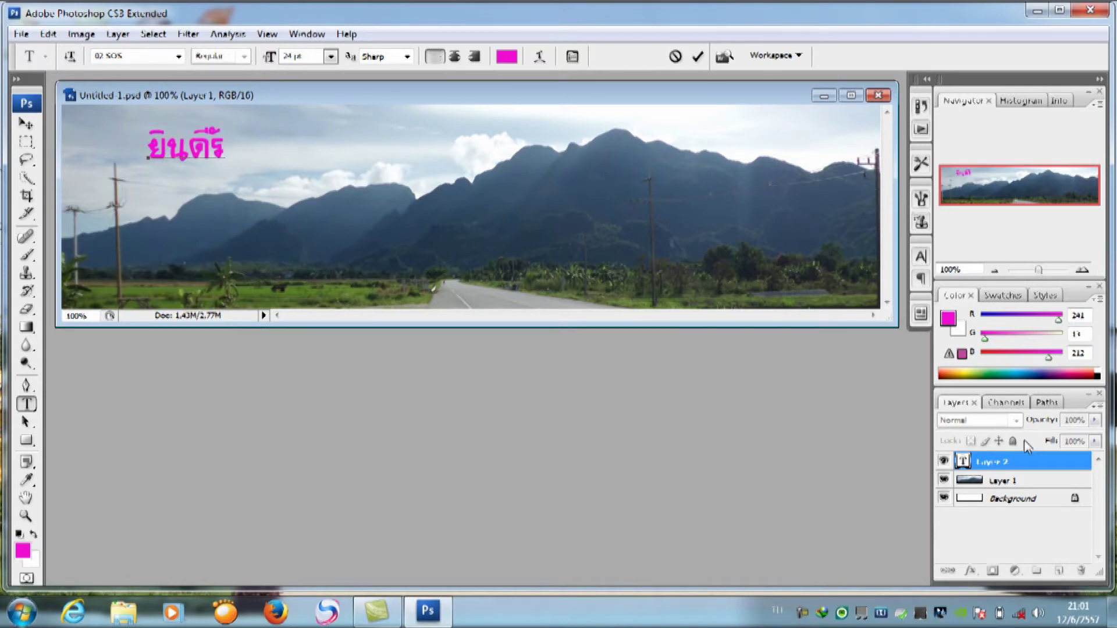
key(BackSpace)
key(BackSpace)
text(ต้อนรับ)
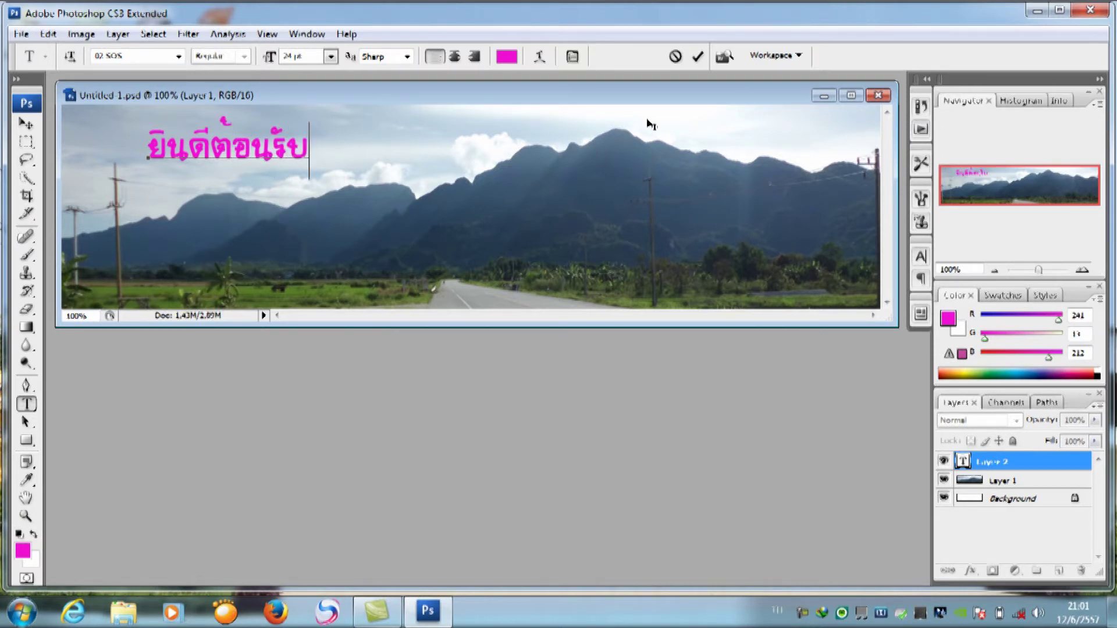
click(26, 124)
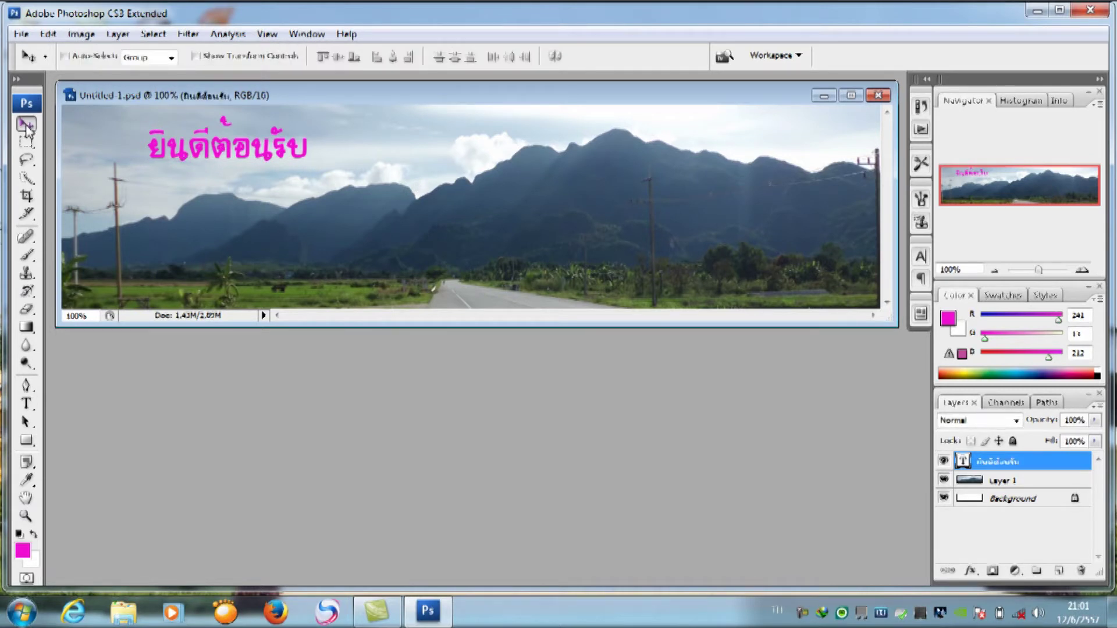
drag(218, 152, 149, 152)
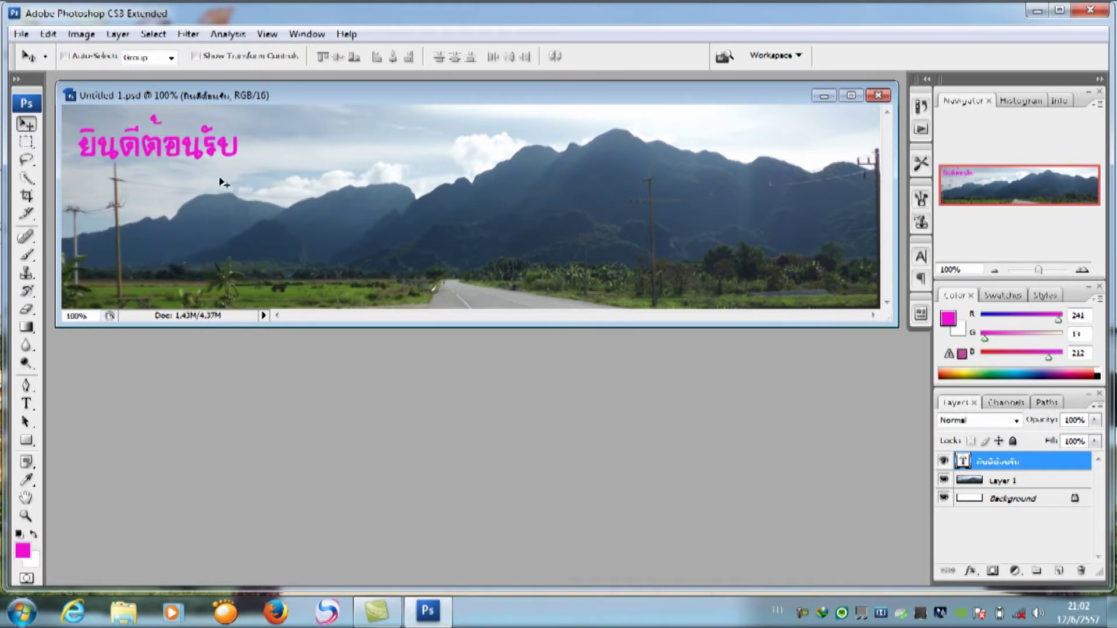
- Scale the welcome text to about 176.6% width and 109% height
click(50, 35)
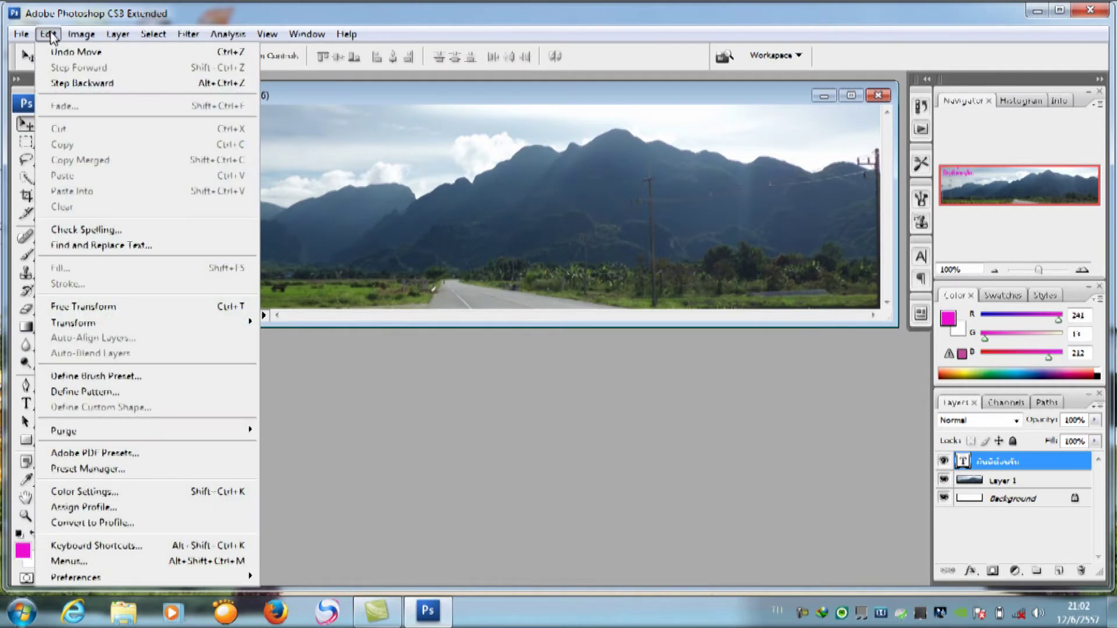
mouse_move(89, 329)
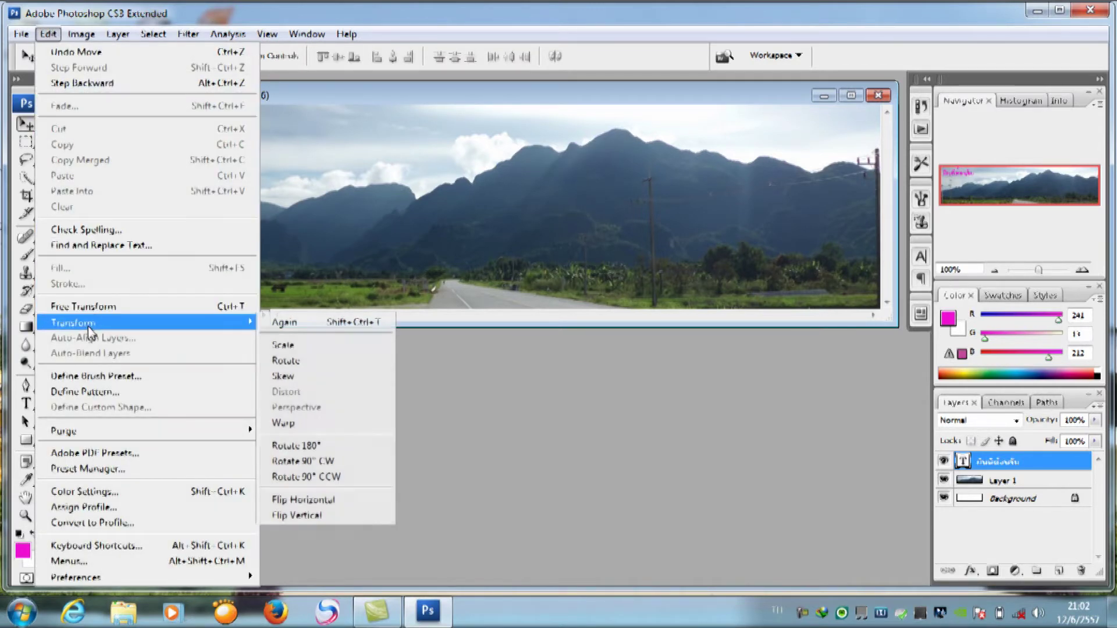
click(319, 345)
drag(241, 147, 353, 147)
drag(215, 180, 215, 191)
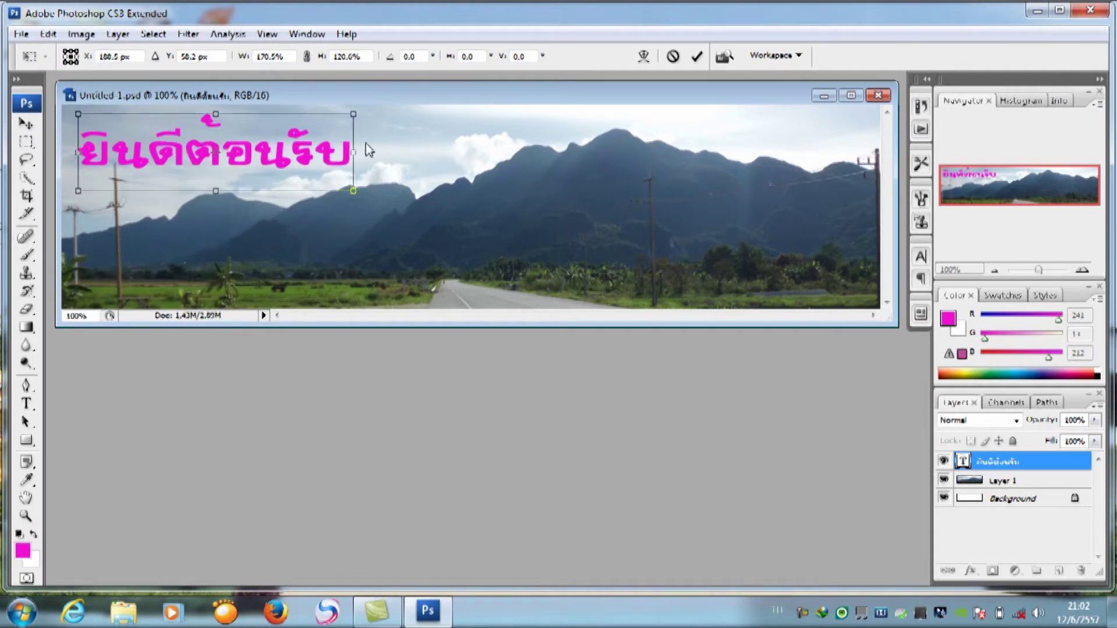
drag(353, 152, 363, 151)
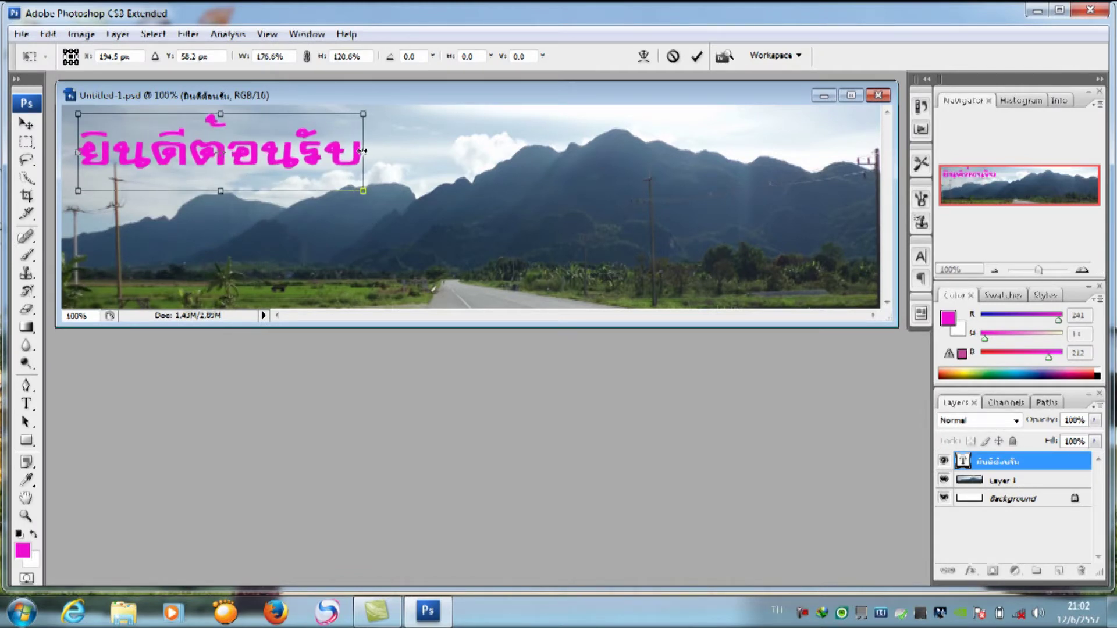
drag(220, 191, 222, 180)
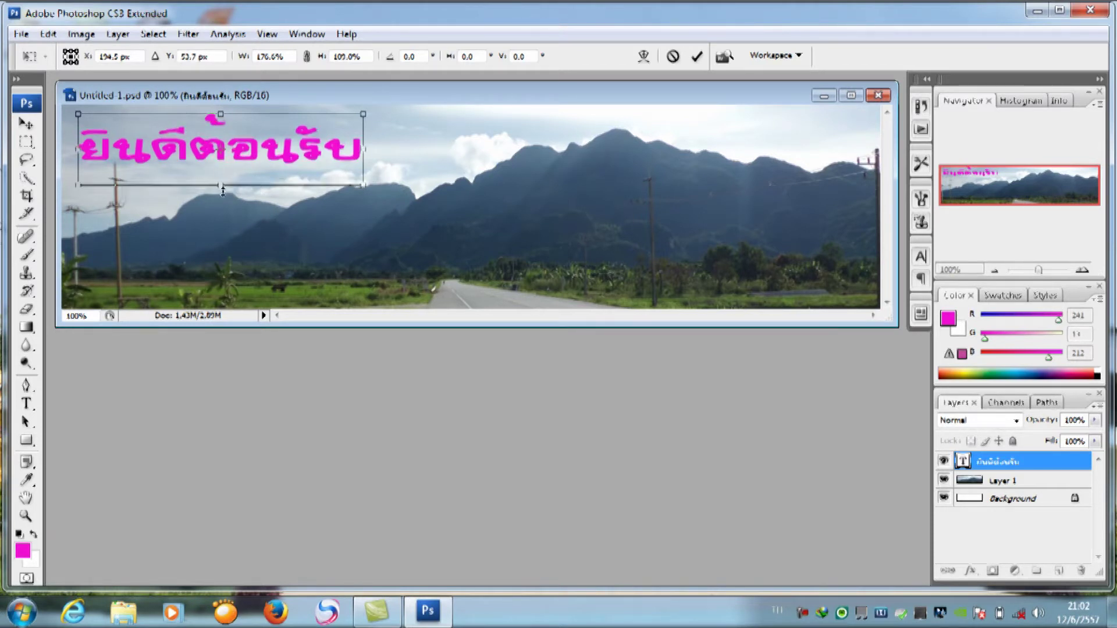
key(Return)
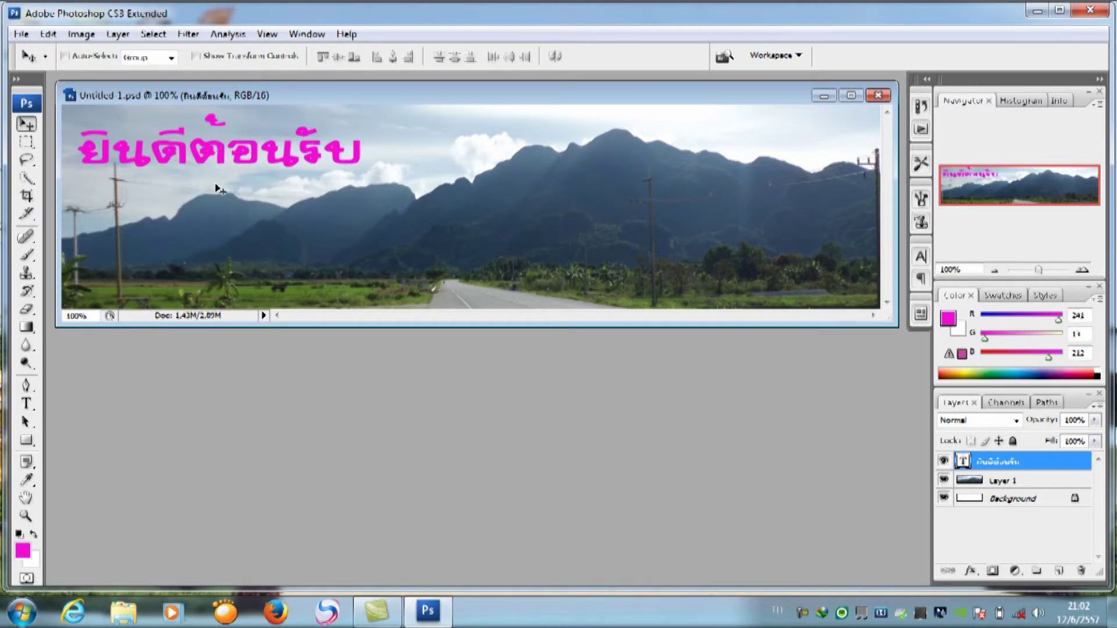
- Type 'สู่' on a new text layer in the sky
click(27, 403)
click(492, 183)
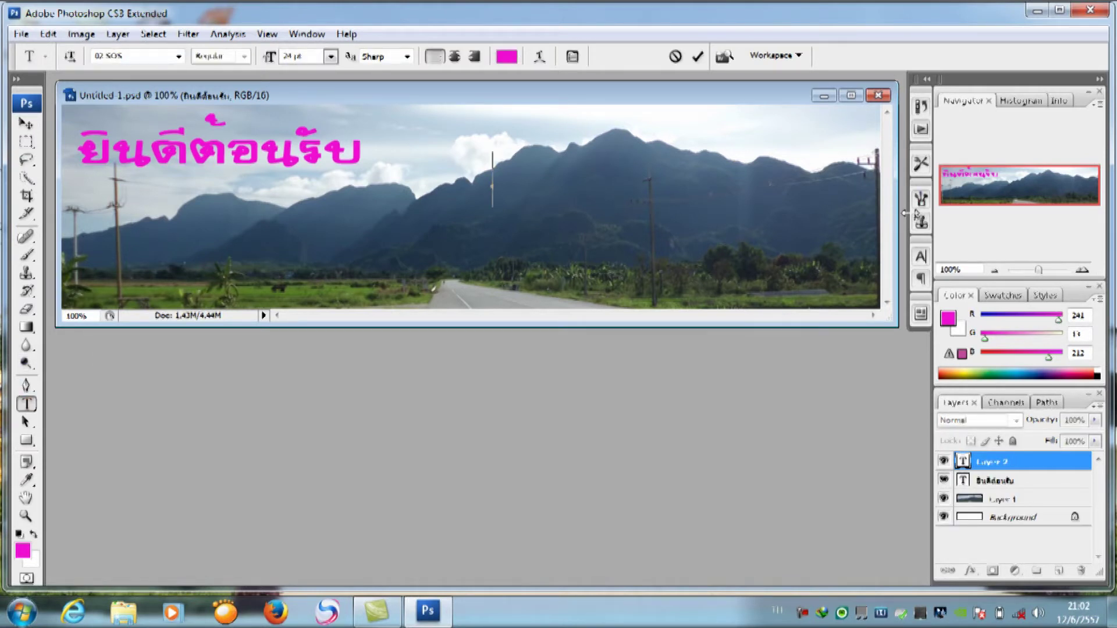
text(สู่)
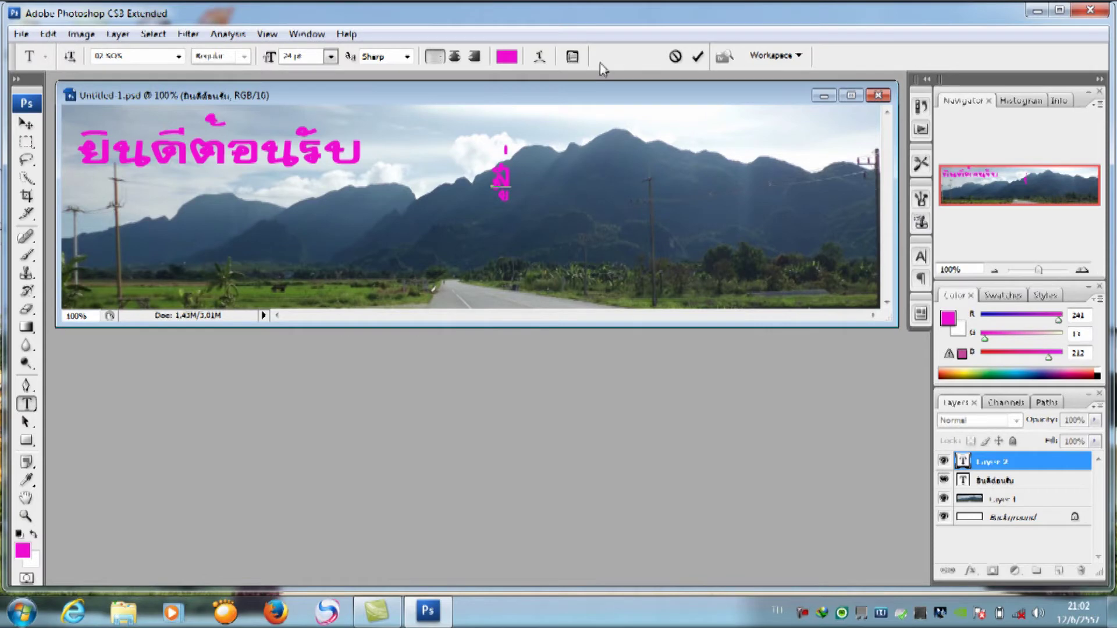
- Scale 'สู่' to 235% width and 154% height and place it right of the welcome text
click(48, 34)
mouse_move(119, 323)
click(288, 345)
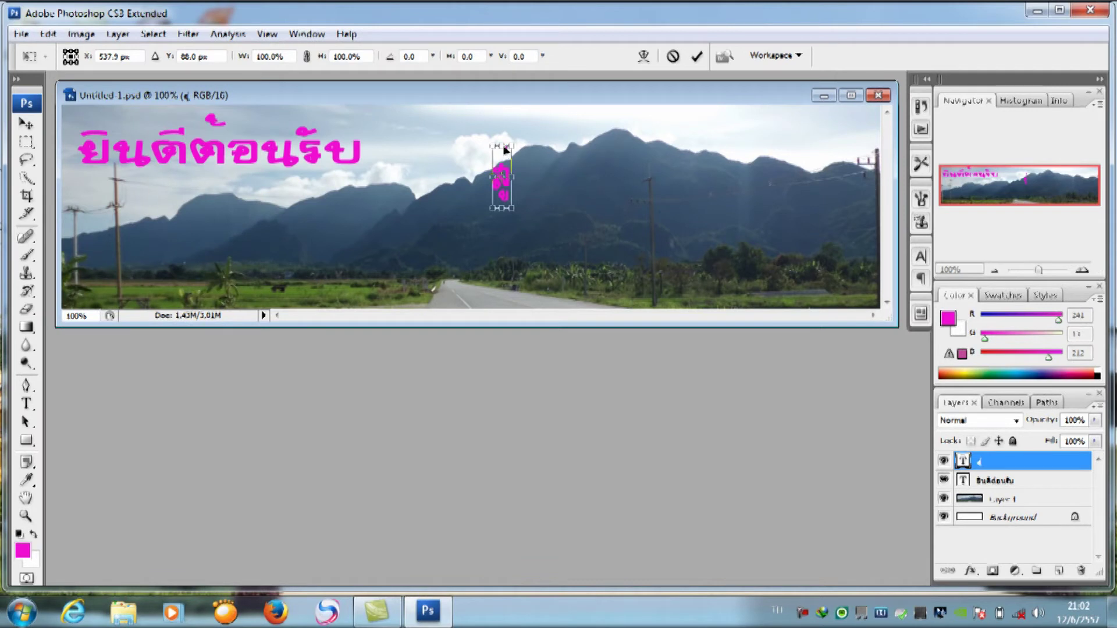
drag(503, 143, 503, 112)
drag(514, 160, 541, 161)
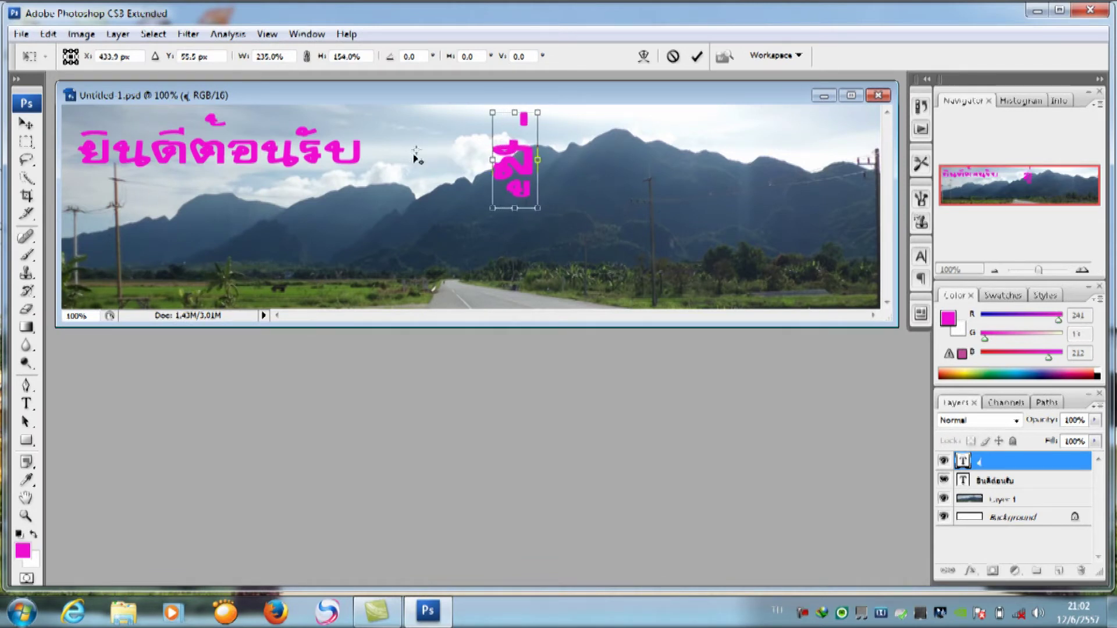
click(25, 123)
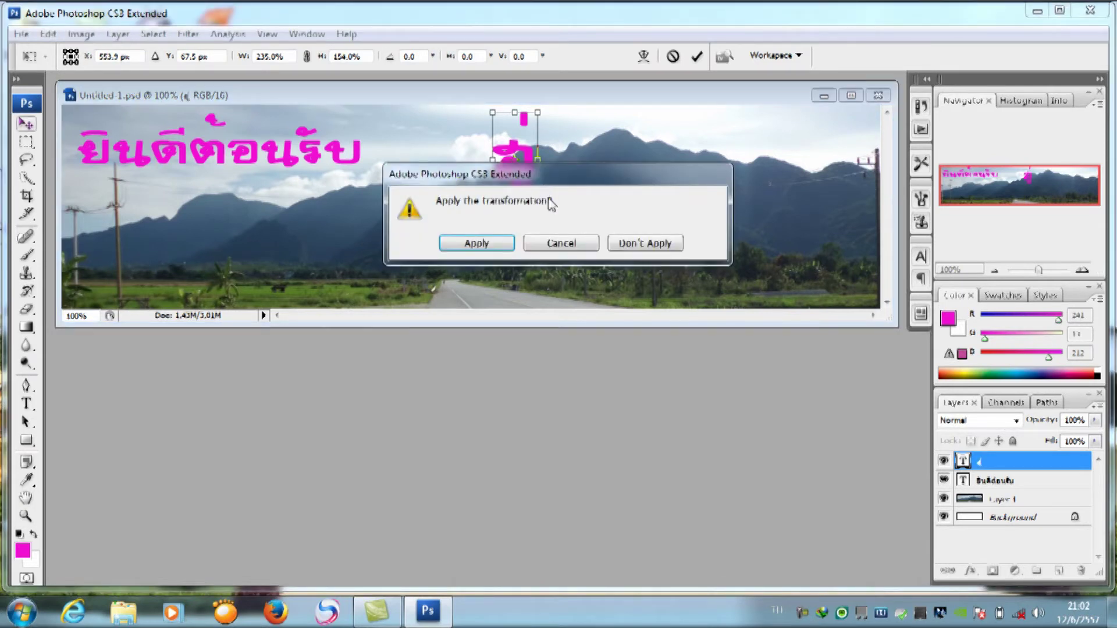
click(494, 244)
drag(526, 194, 401, 179)
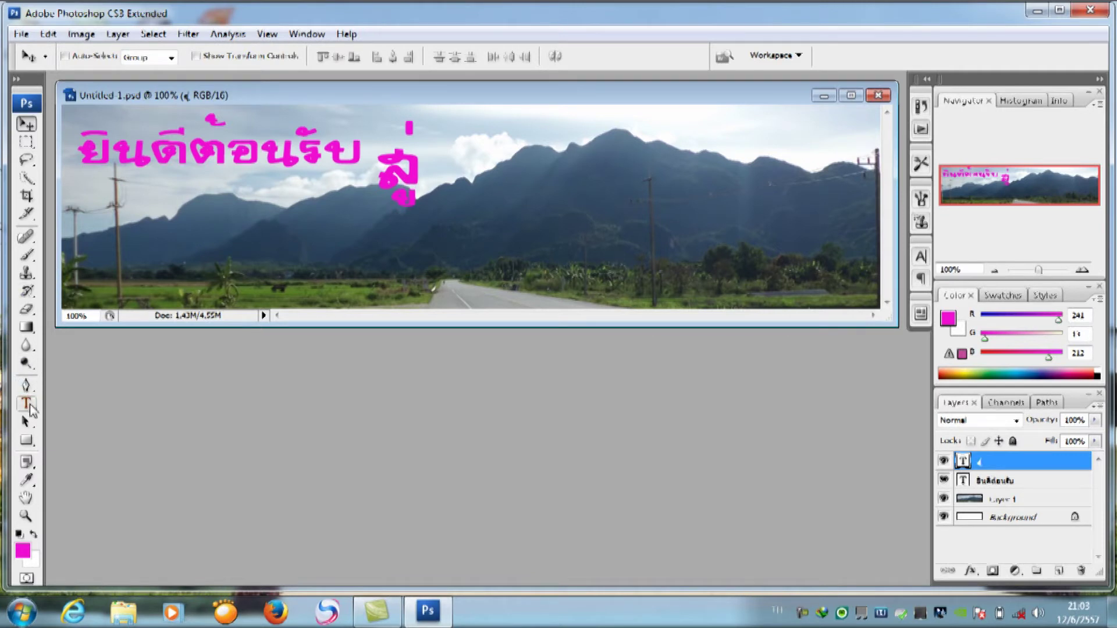
- Type 'บ้านป่ายาง อ.แม่สาย' as a new text layer and move it beside 'สู่'
click(26, 403)
click(582, 168)
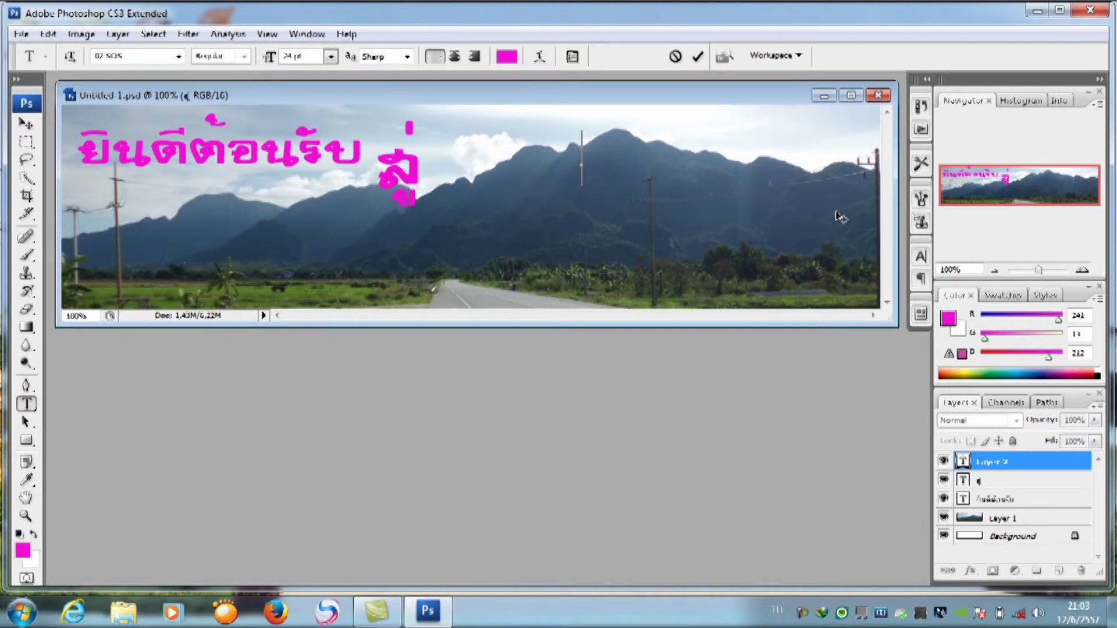
text(บ้าน)
text(ป่าย)
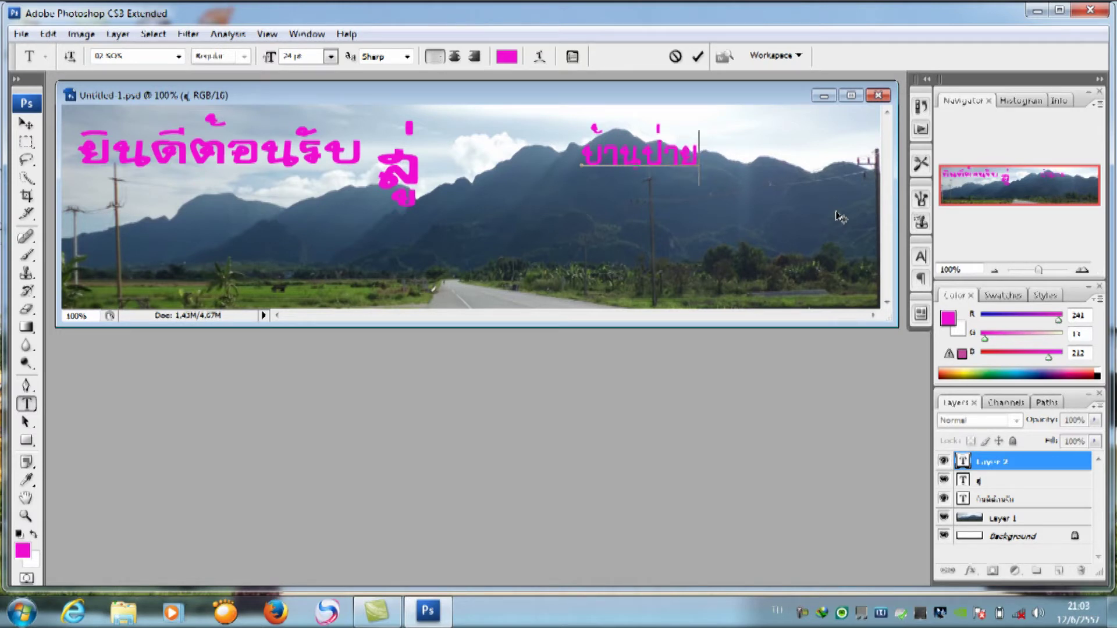
text(าง อ.)
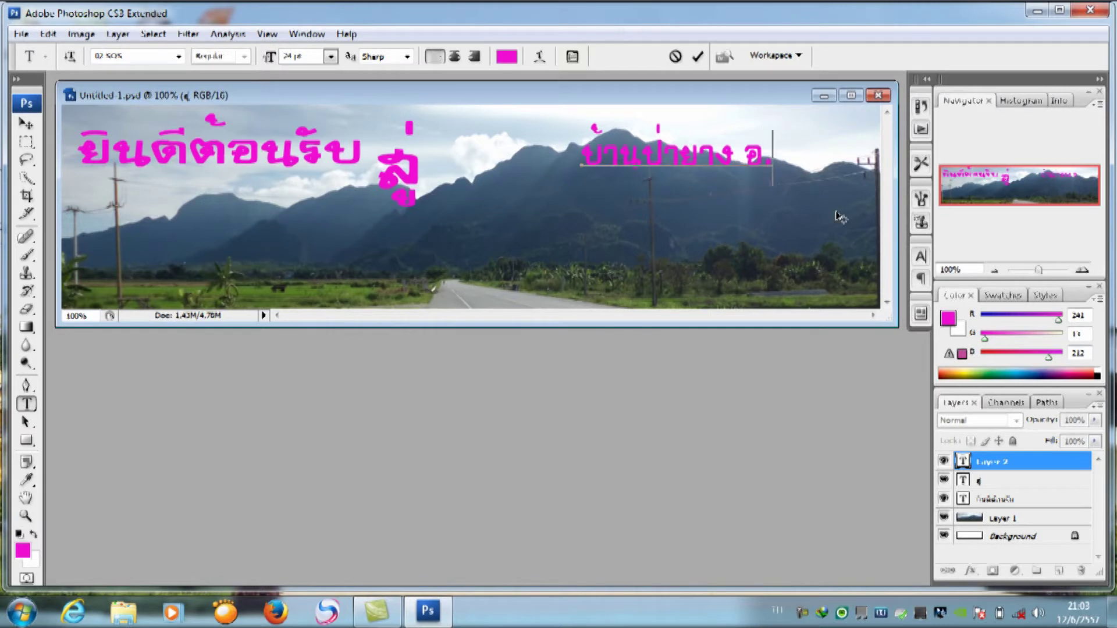
text(แม่สา)
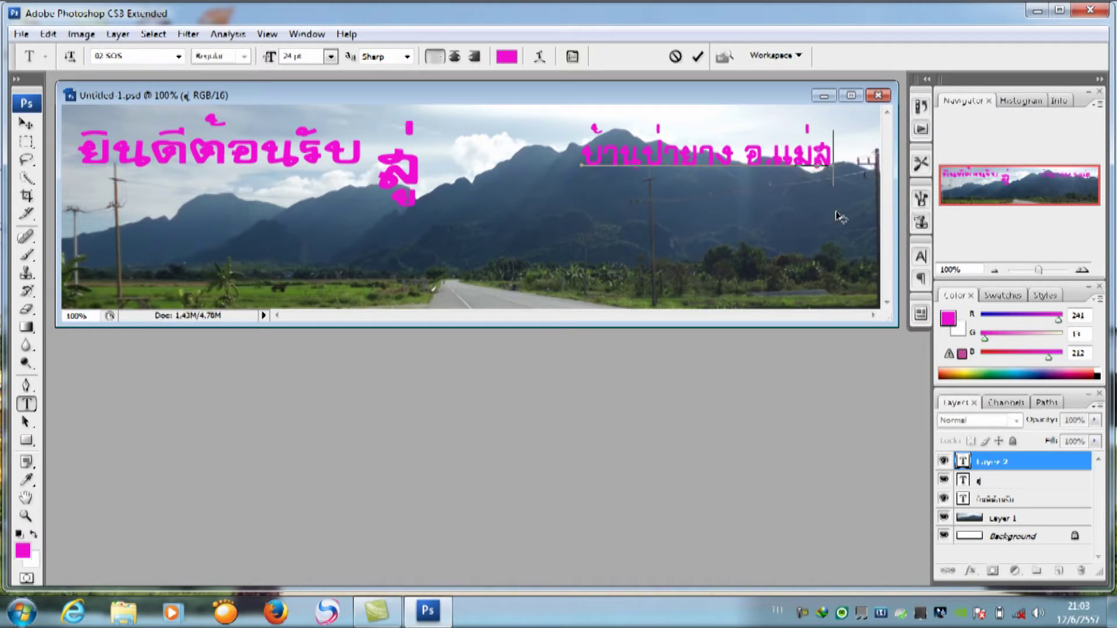
text(ย)
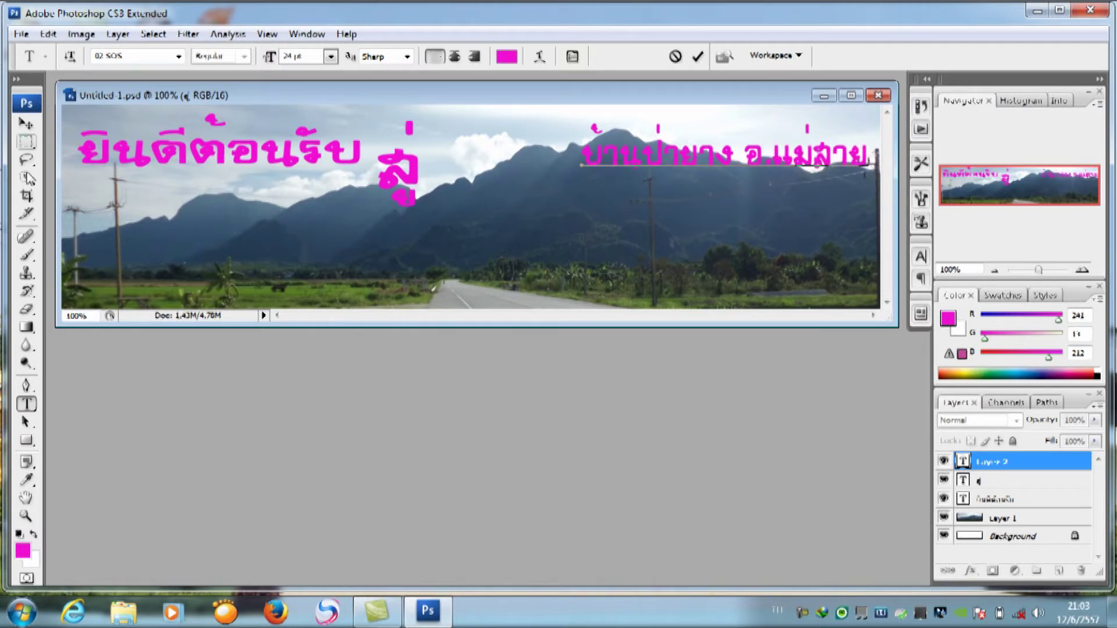
click(25, 123)
drag(666, 158, 520, 157)
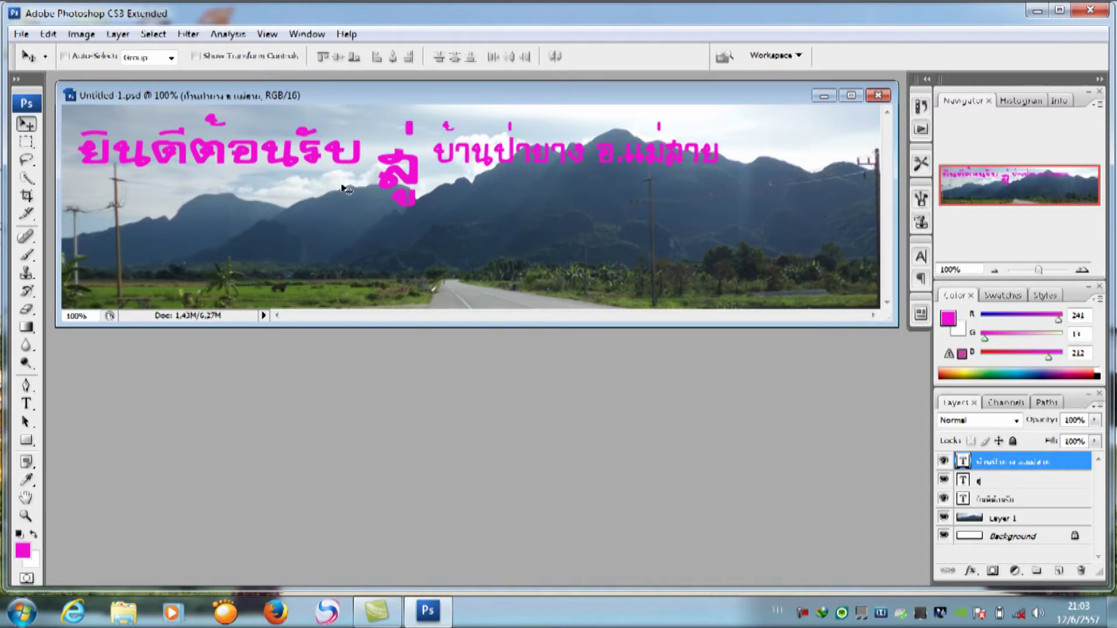
- Select the ยินดีต้อนรับ layer, switch to the Type tool, and browse the font list without choosing
right_click(107, 153)
click(143, 156)
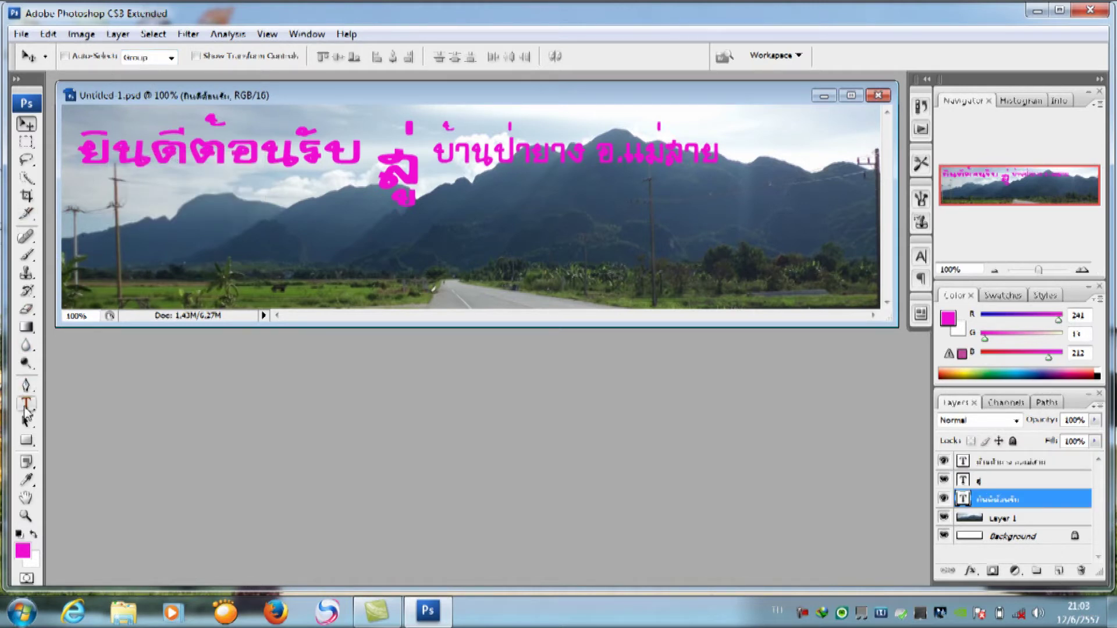
click(26, 404)
click(134, 56)
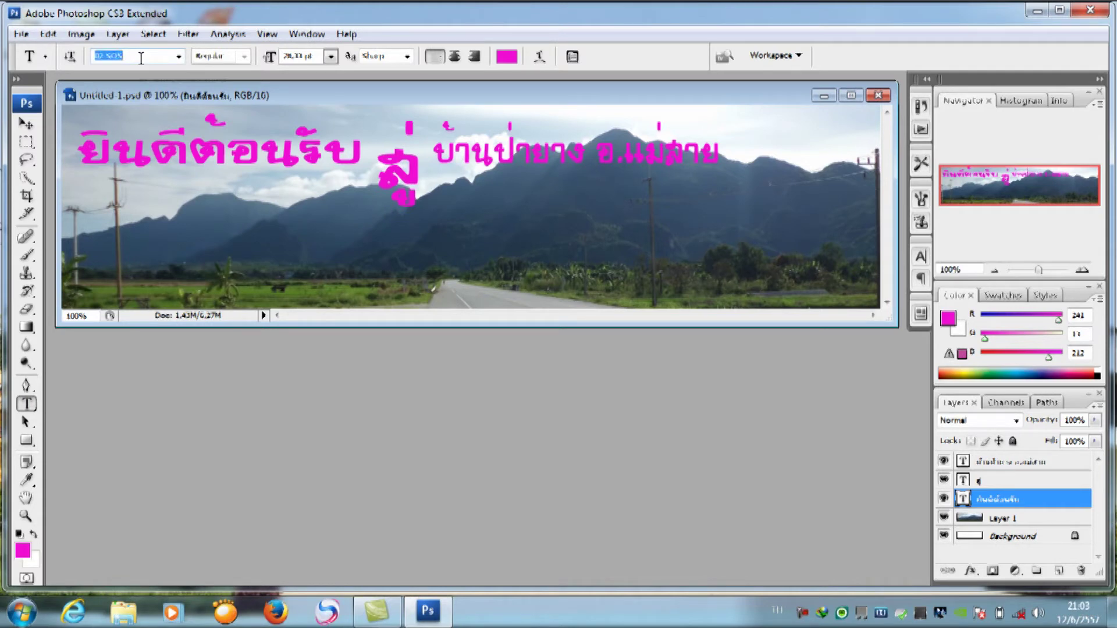
click(178, 57)
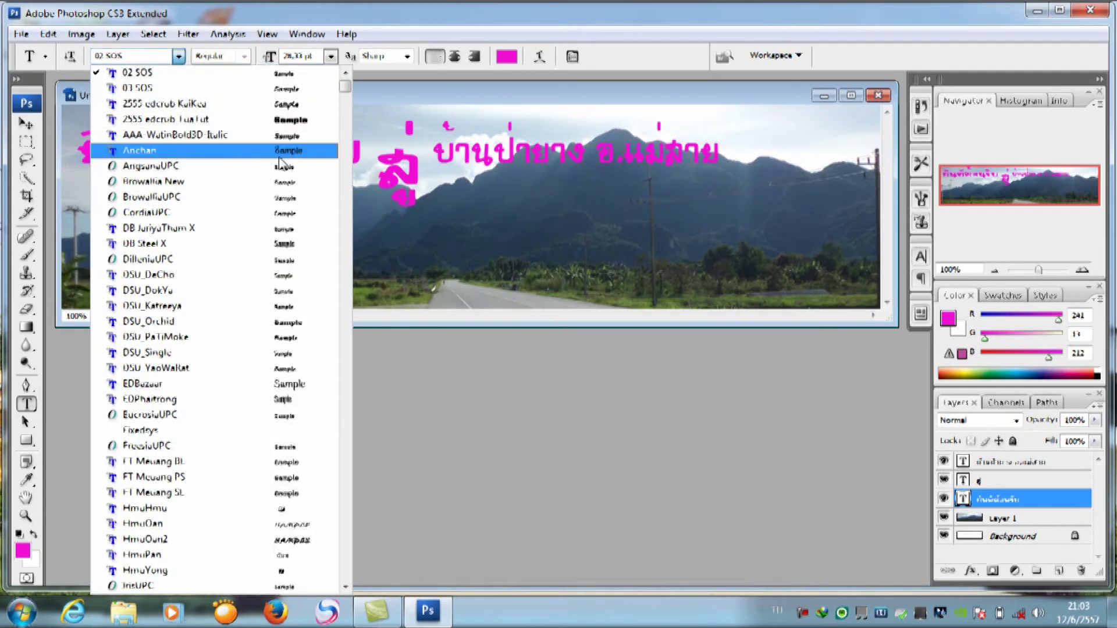
scroll(271, 230, down, 7)
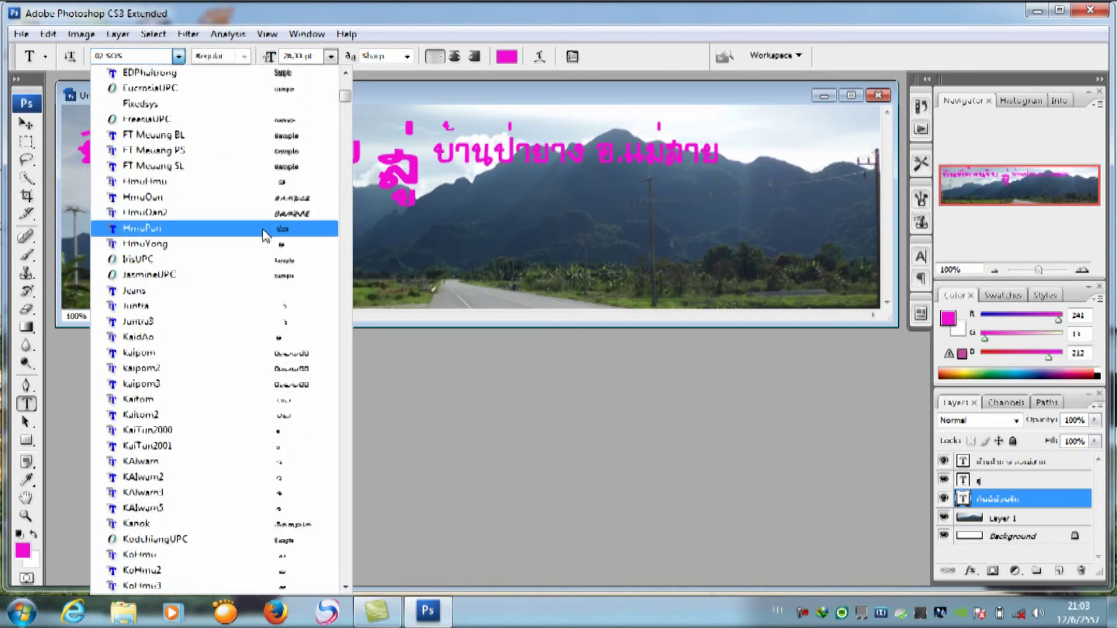
scroll(266, 236, down, 15)
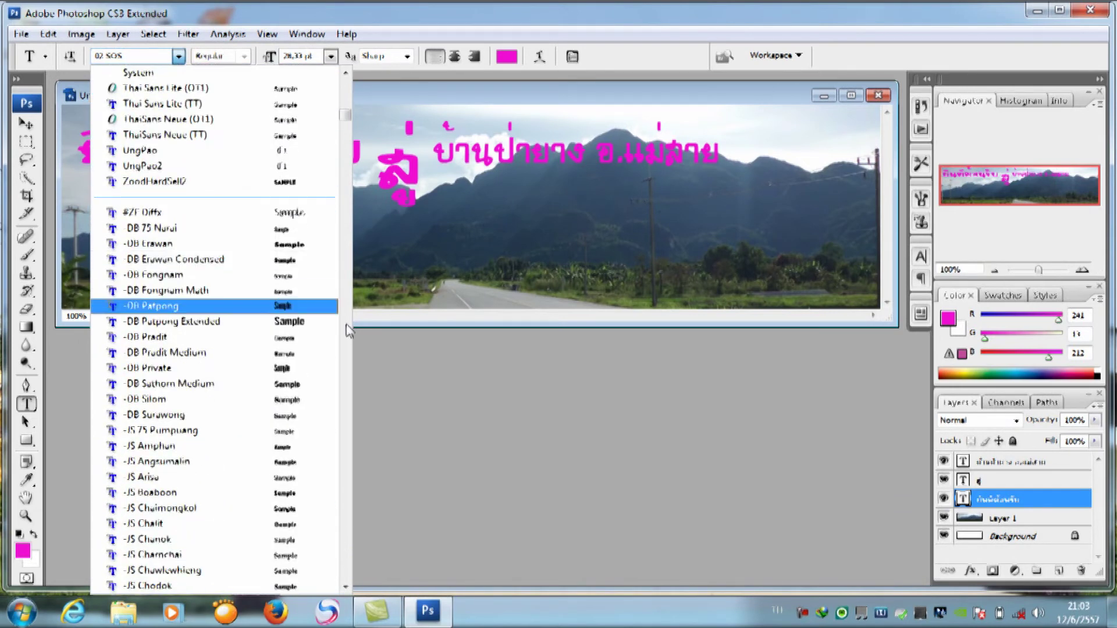
drag(346, 119, 212, 105)
click(179, 56)
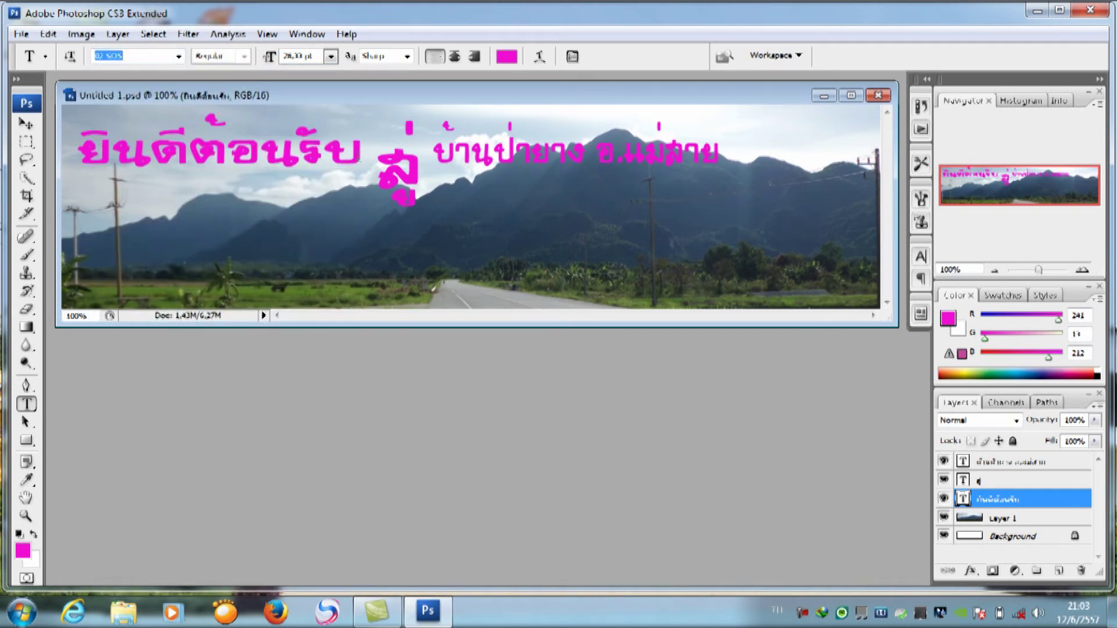
- Change the ยินดีต้อนรับ text to the next, thinner Thai font and bring up its text colour picker
drag(363, 165, 79, 166)
click(126, 53)
key(Down)
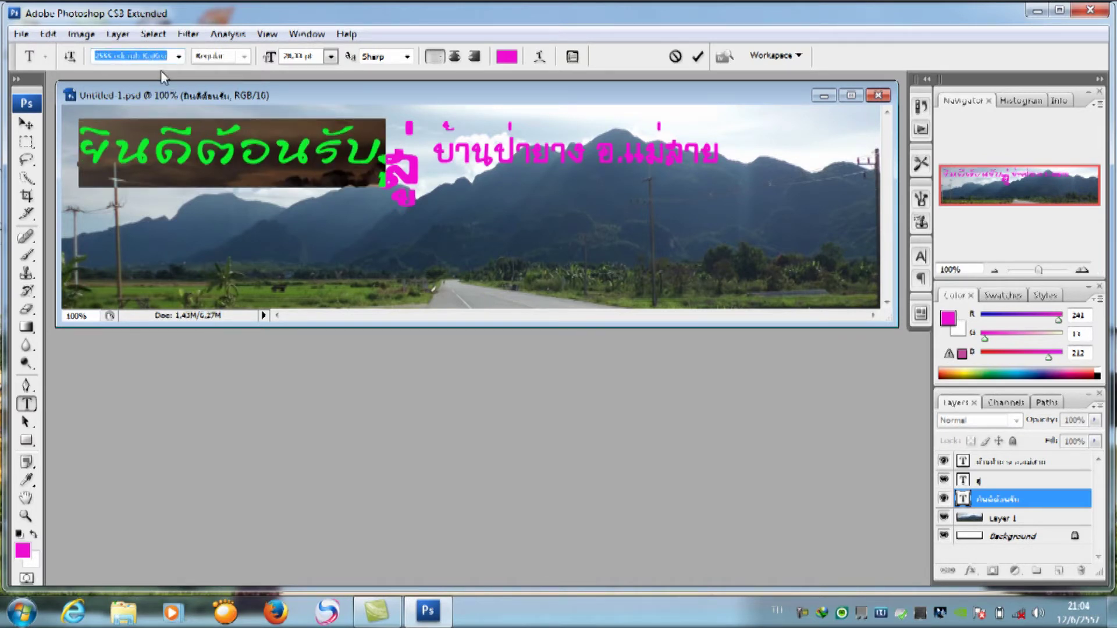
click(199, 136)
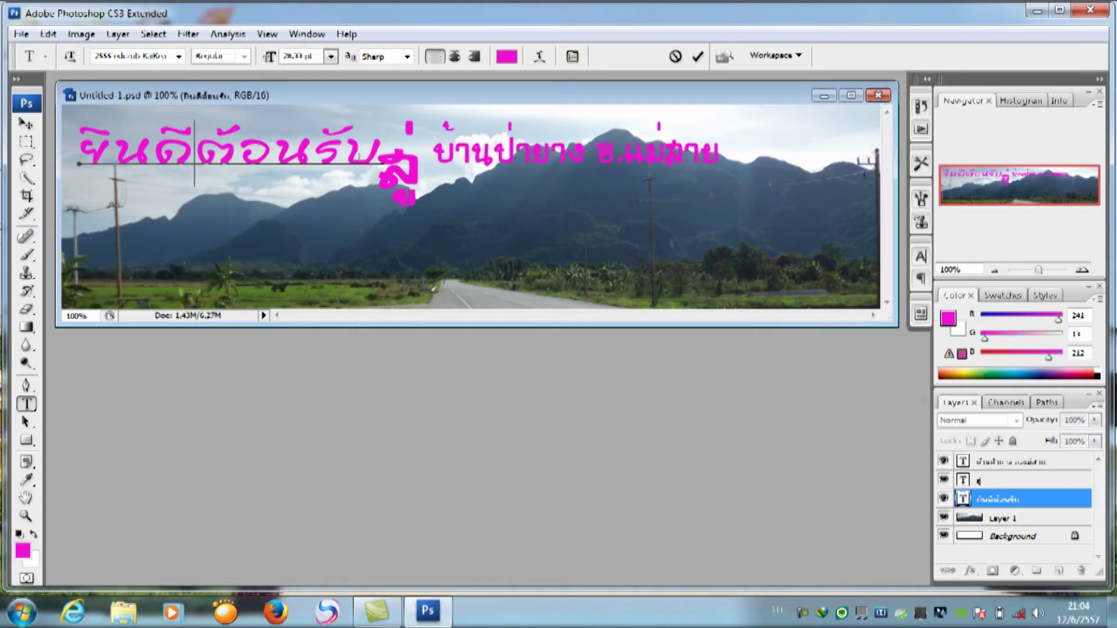
drag(386, 145, 68, 150)
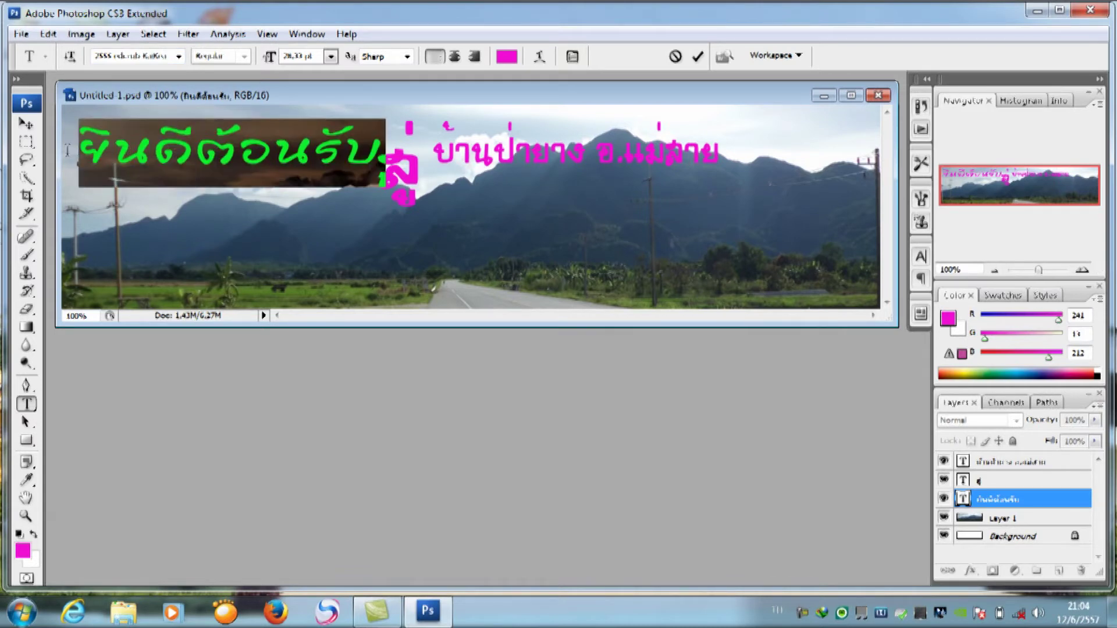
click(504, 58)
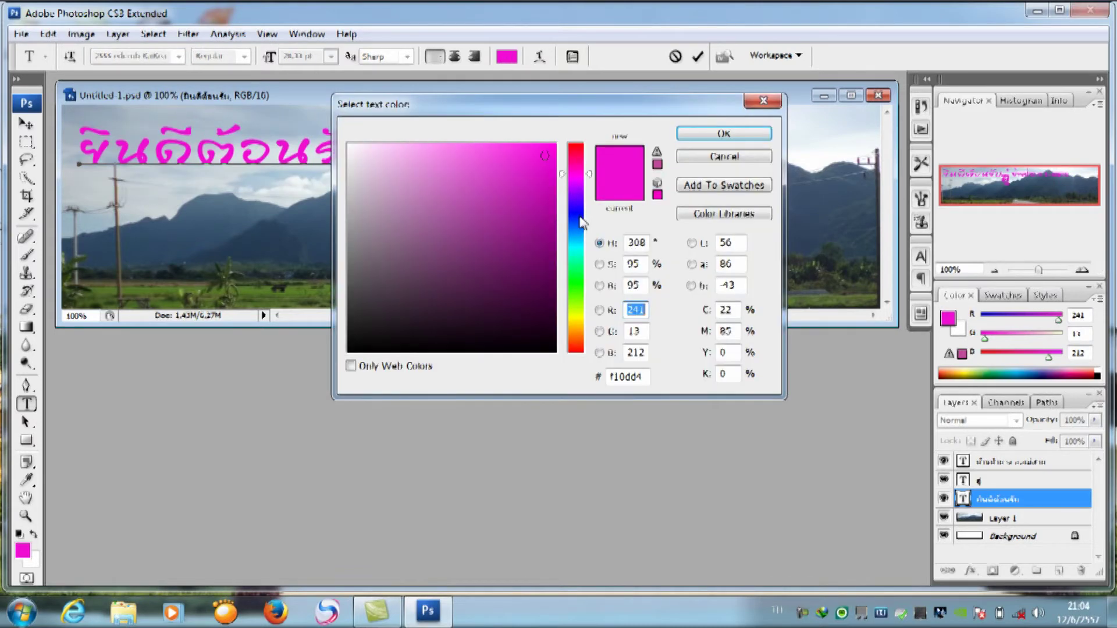
- Colour the ยินดีต้อนรับ heading a deep blue and commit the edit
click(575, 213)
click(522, 187)
click(547, 174)
click(724, 133)
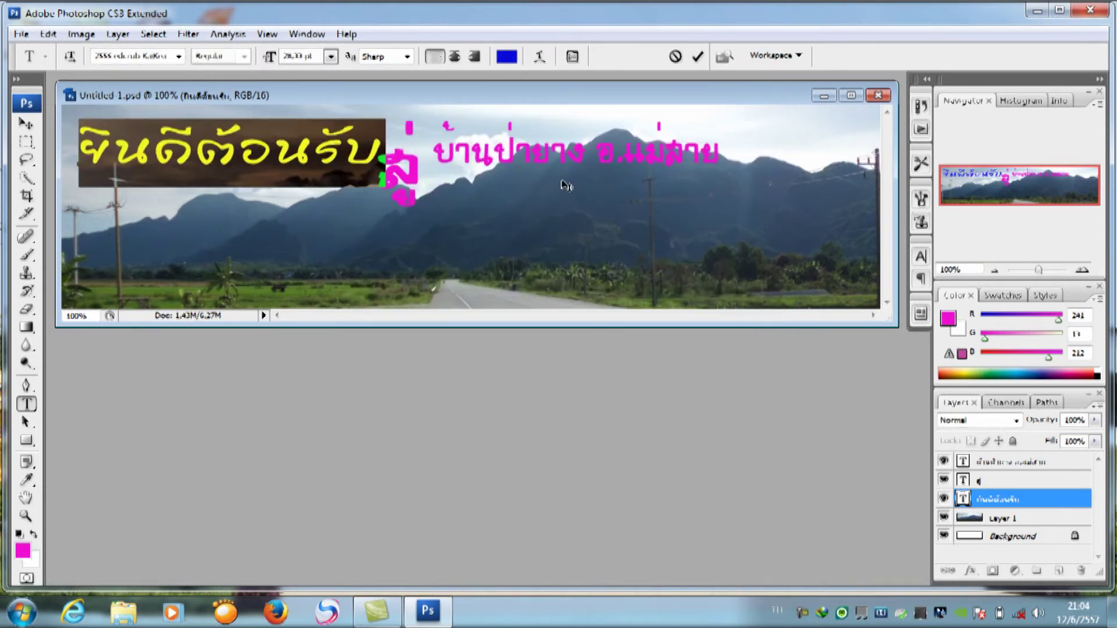
key(Right)
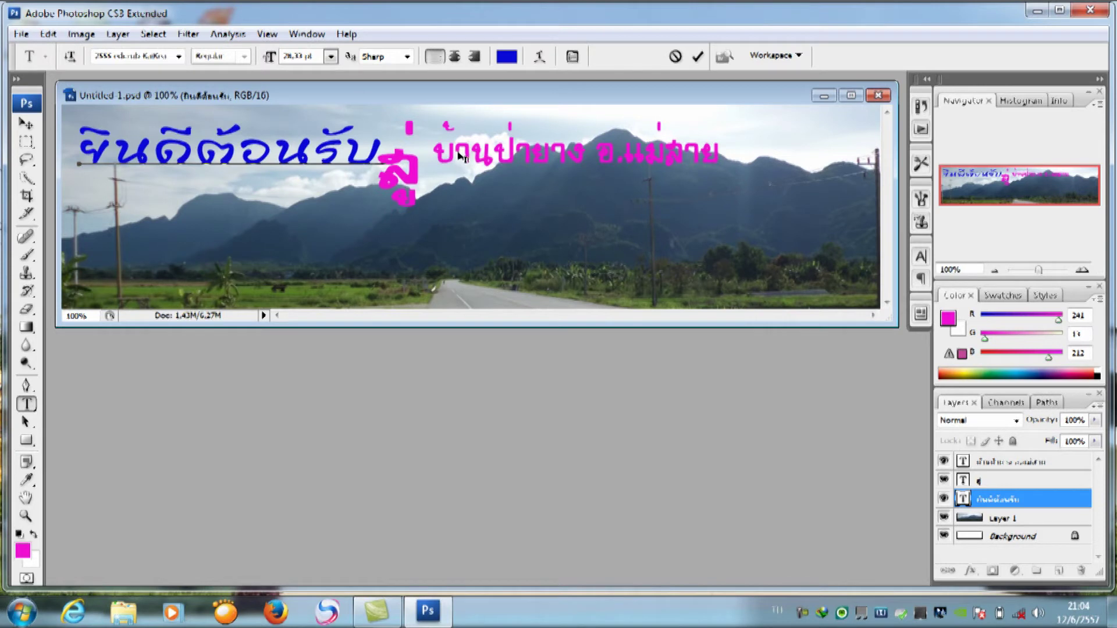
- Check the text options over the pink line, then select the บ้านป่ายาง อ.แม่สาย text layer
right_click(683, 154)
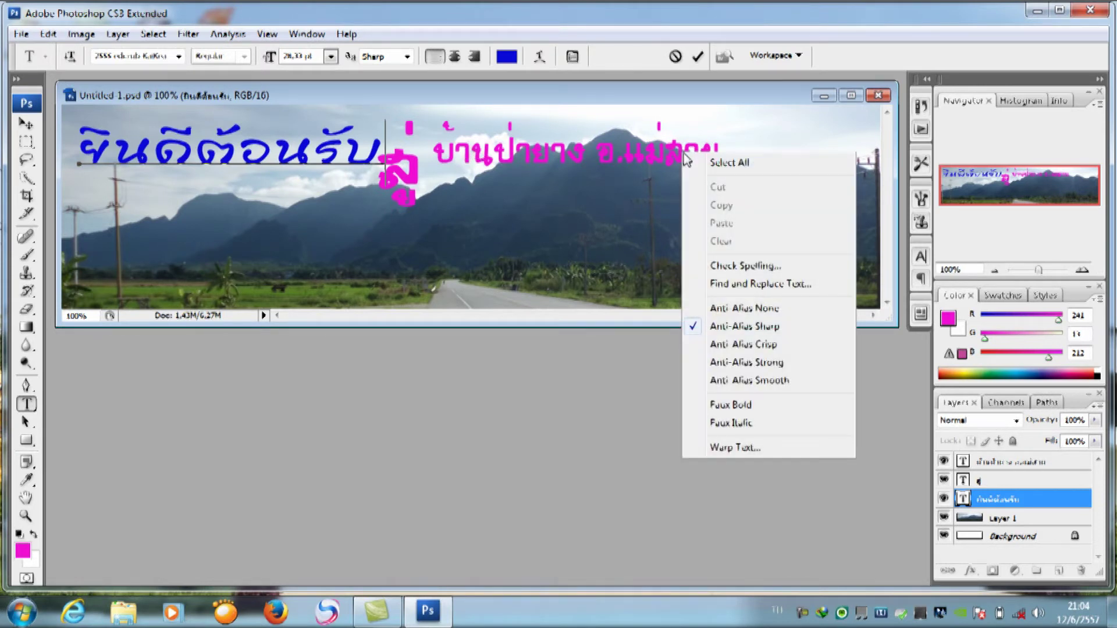
right_click(606, 154)
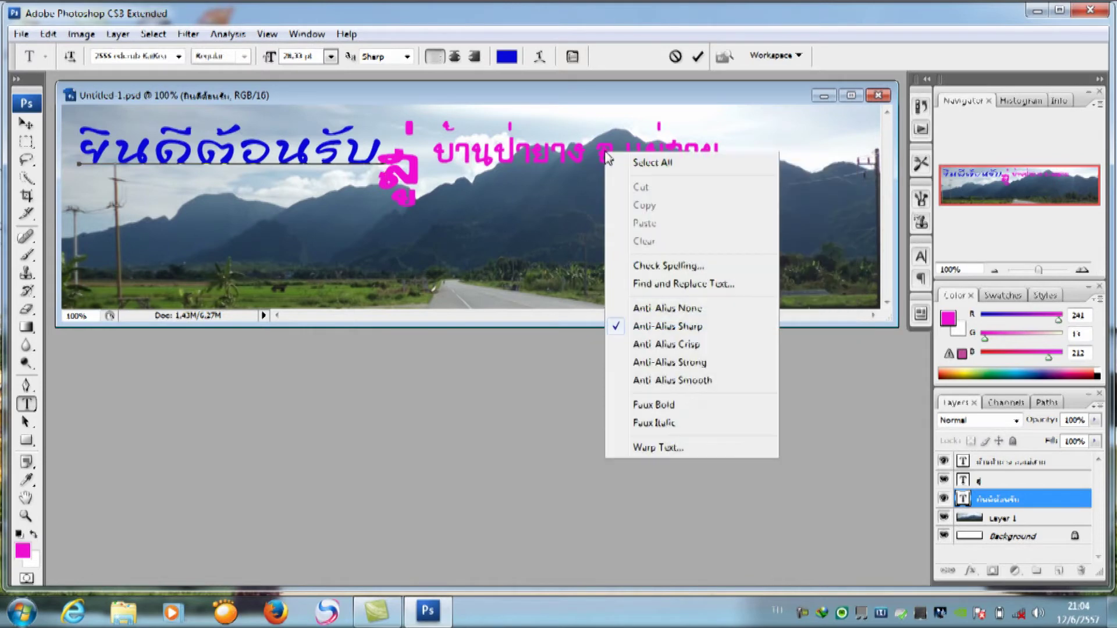
right_click(606, 153)
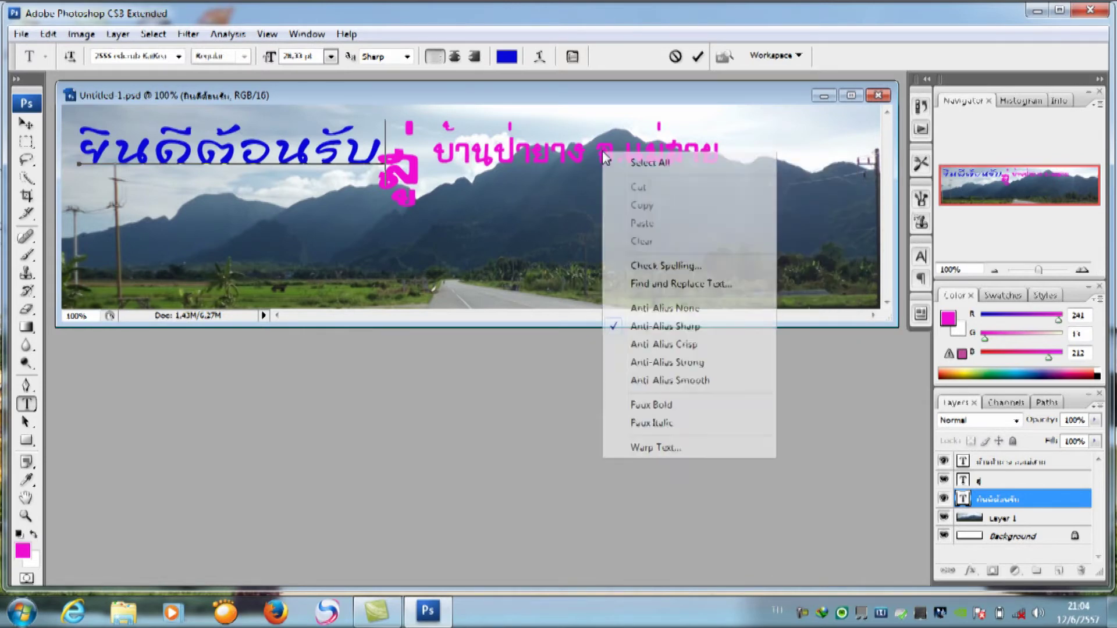
right_click(563, 156)
right_click(562, 153)
right_click(562, 152)
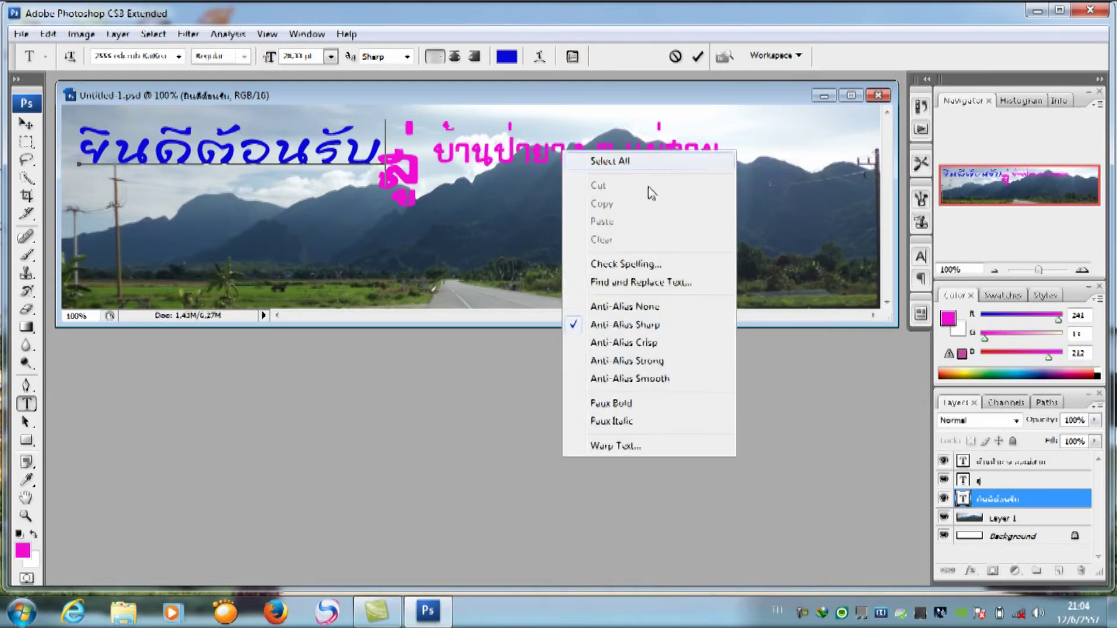
click(1021, 465)
click(1021, 466)
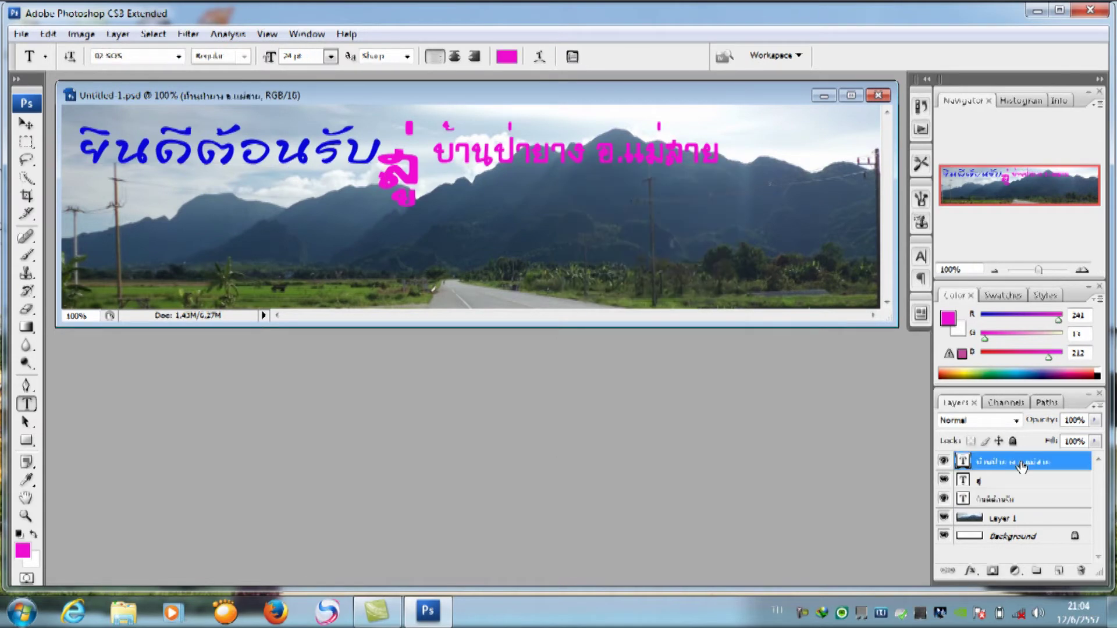
- Recolour the บ้านป่ายาง อ.แม่สาย text orange-red (f1480d), then select the ยินดีต้อนรับ layer
click(507, 56)
click(582, 344)
click(722, 134)
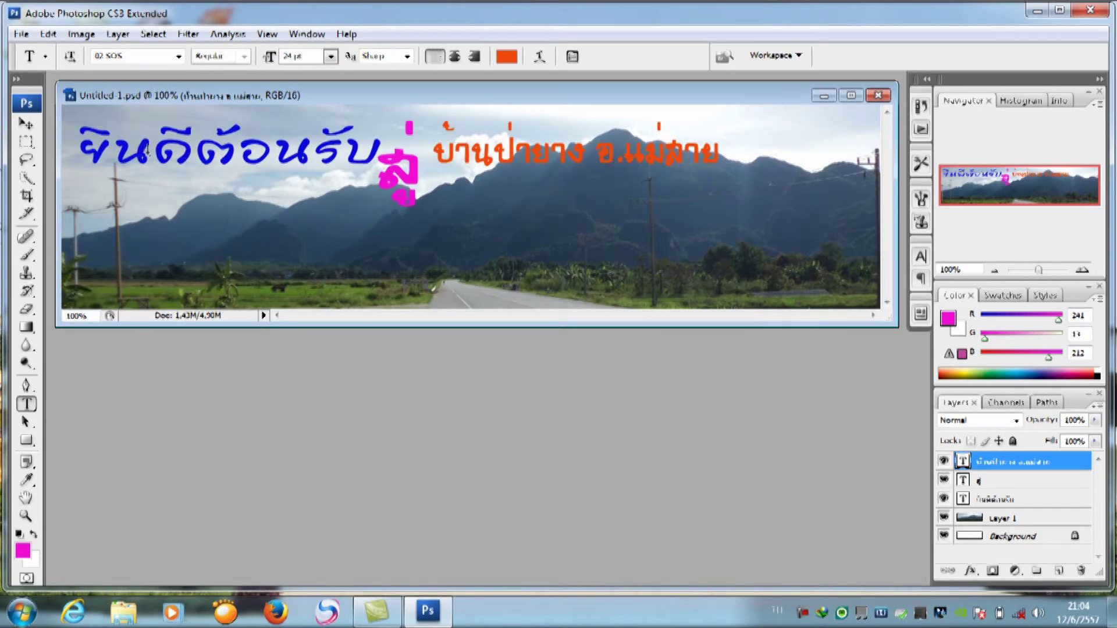
click(1012, 499)
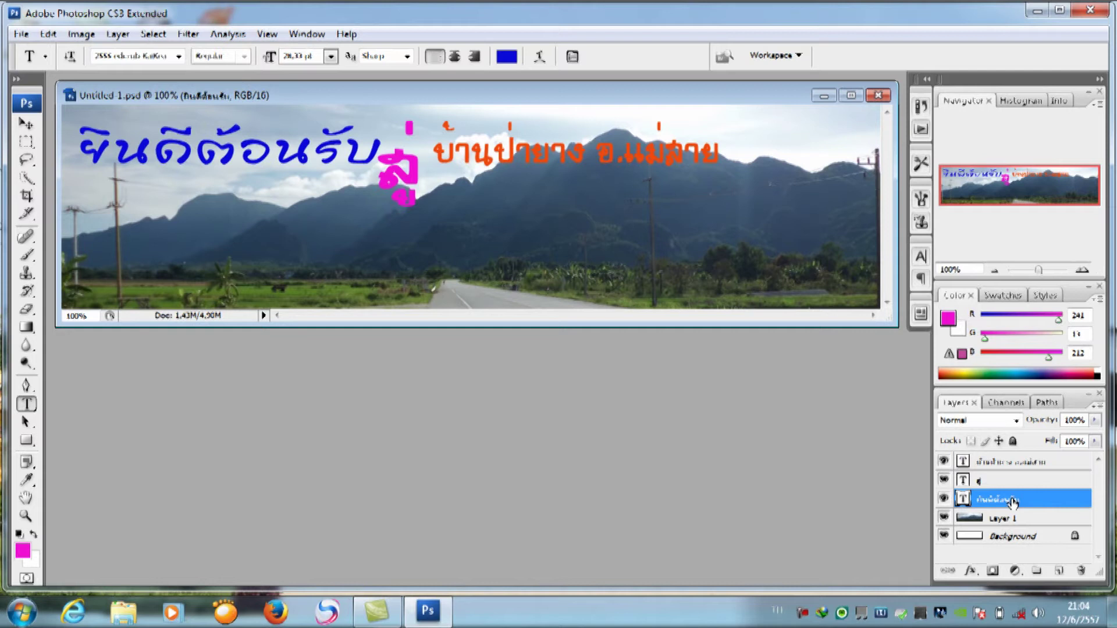
click(971, 573)
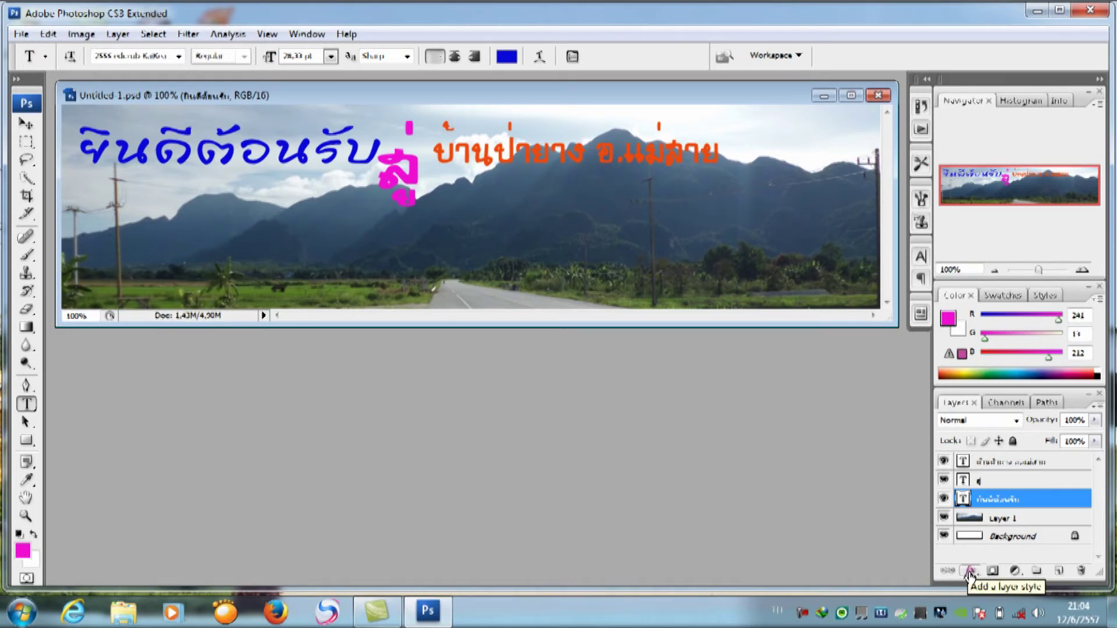
- Give the blue ยินดีต้อนรับ heading a drop shadow with 8 px distance and higher opacity
click(970, 573)
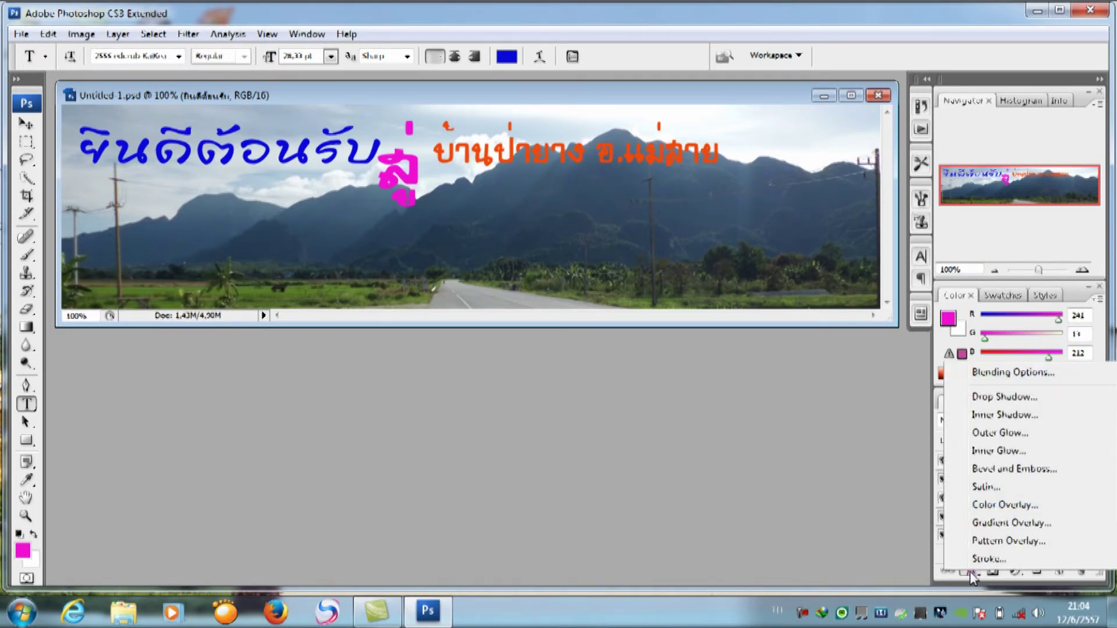
click(982, 396)
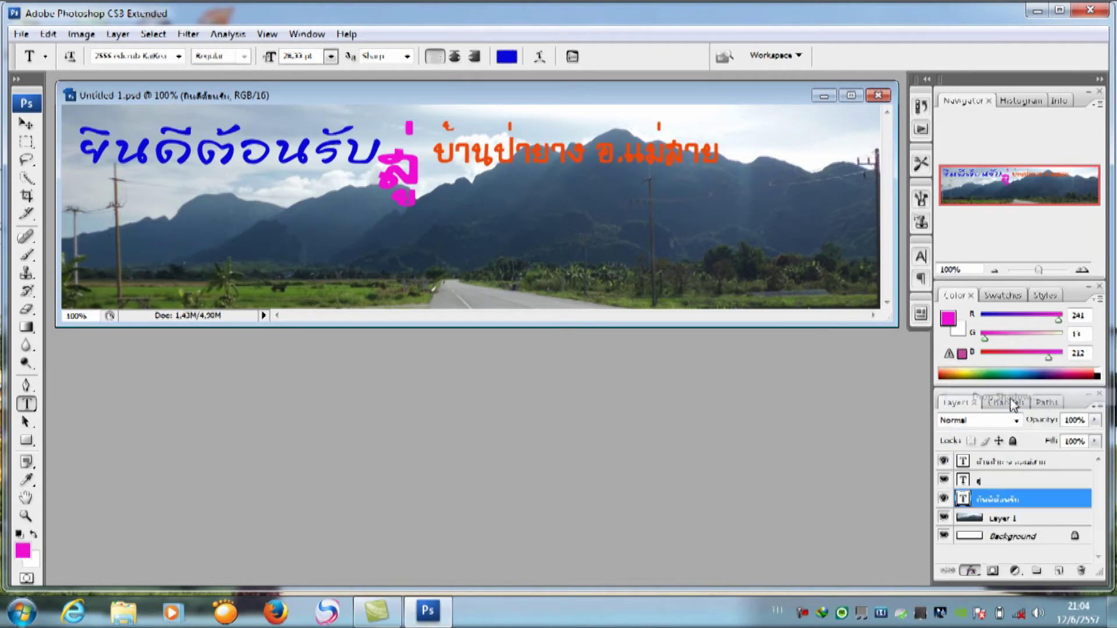
drag(373, 83, 395, 303)
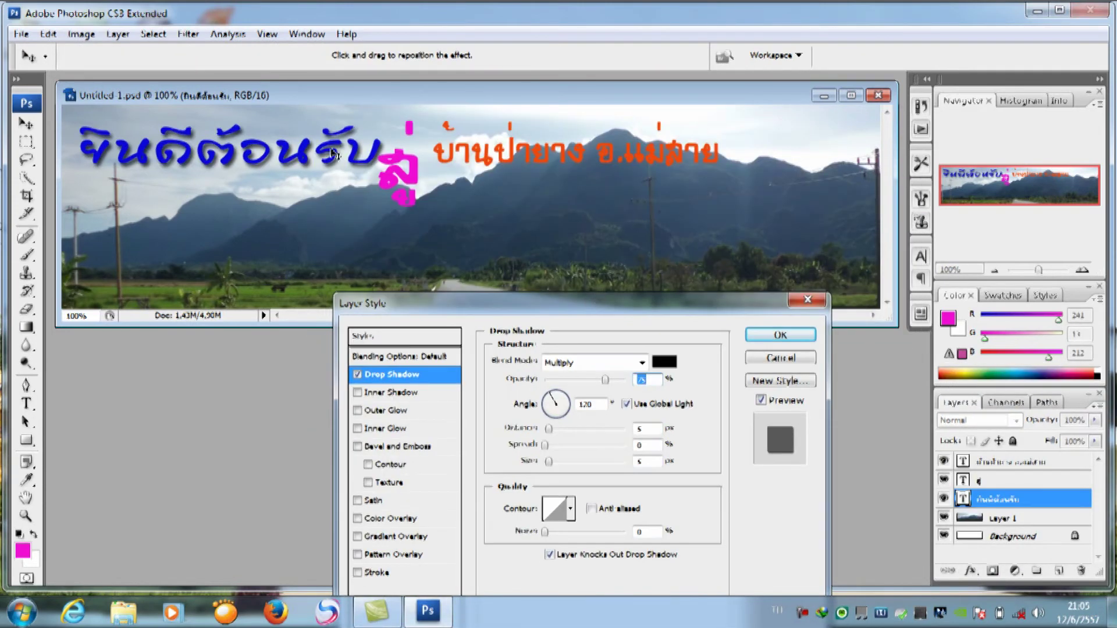
drag(543, 304, 530, 217)
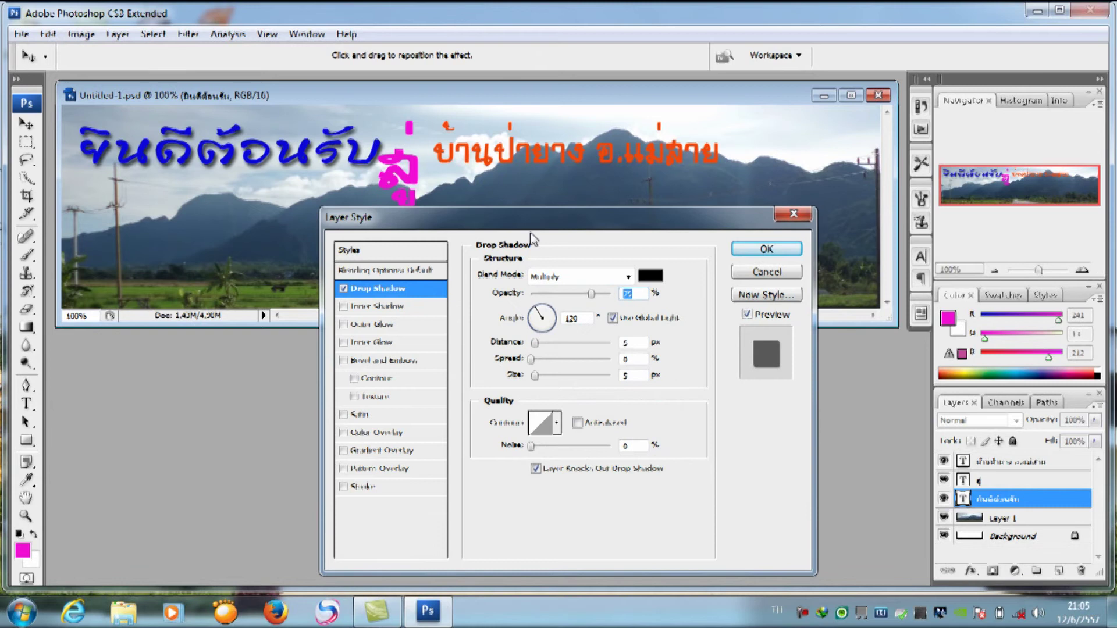
drag(536, 348, 540, 349)
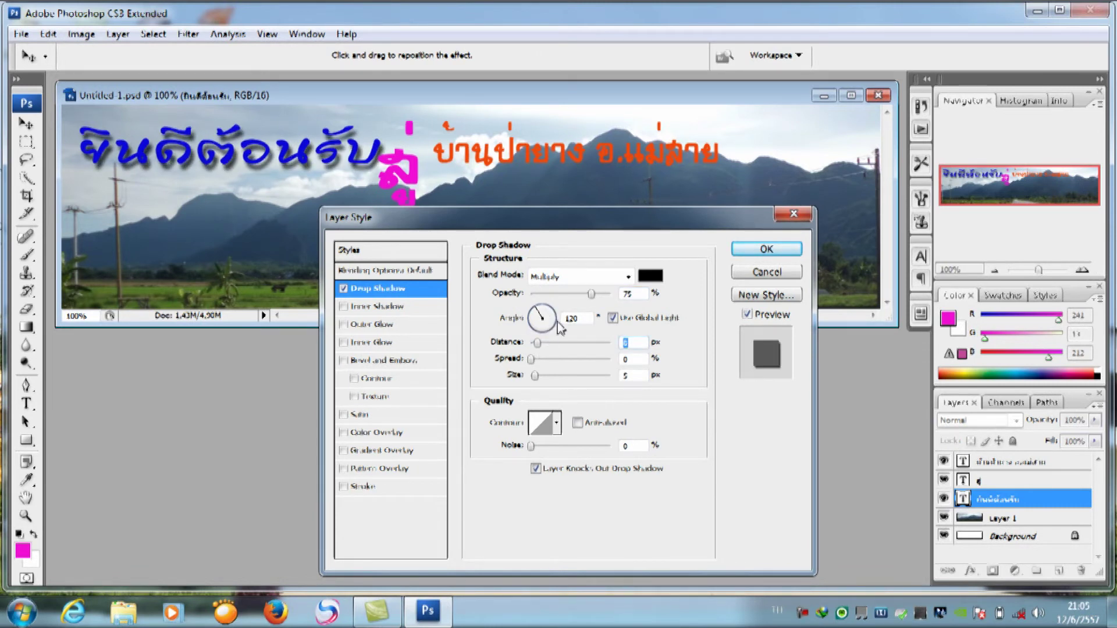
drag(591, 294, 604, 302)
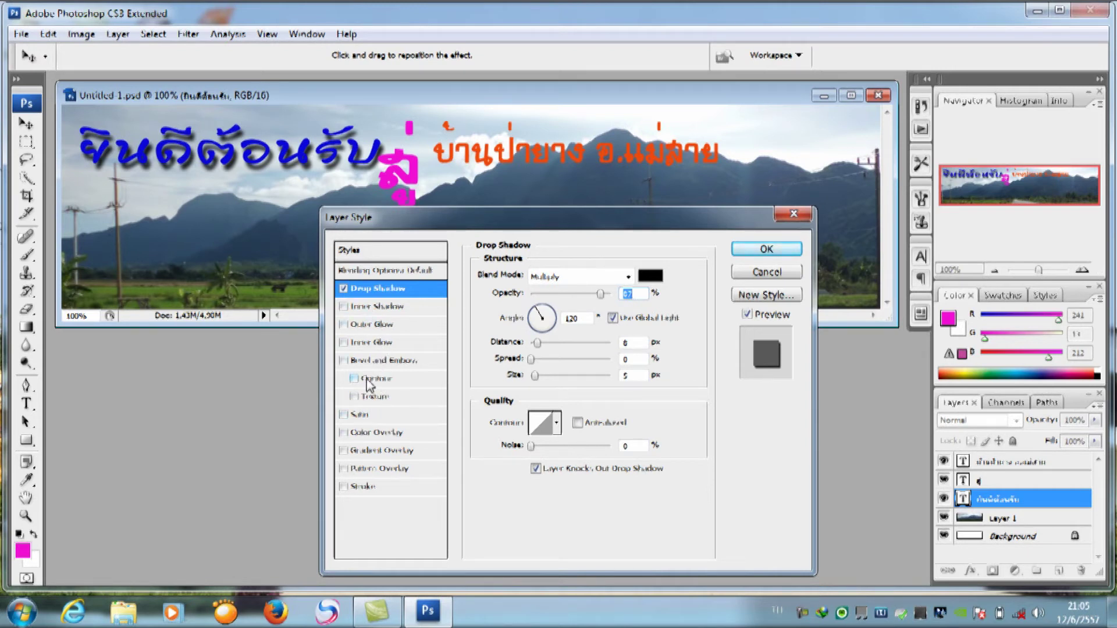
- Add a near-white stroke to the blue heading and apply both layer styles
click(367, 487)
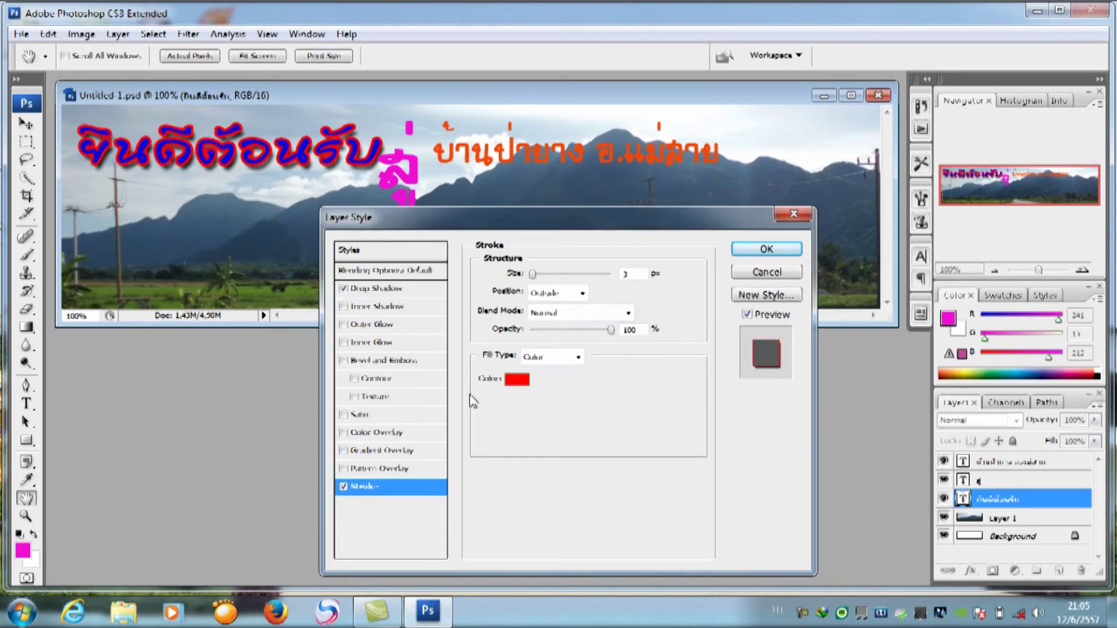
click(522, 381)
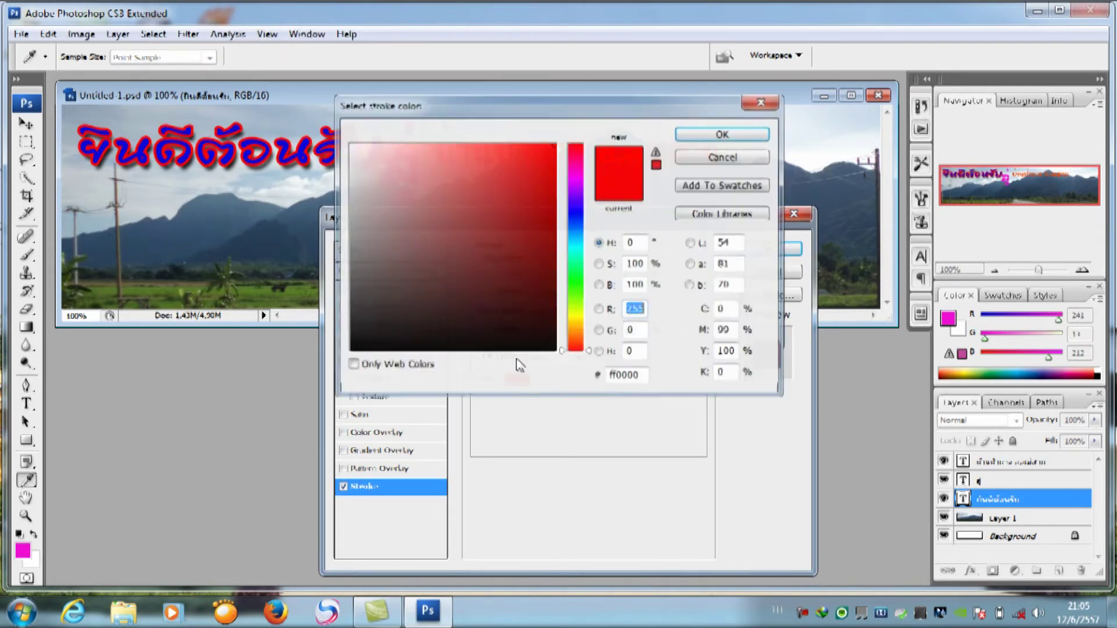
click(354, 148)
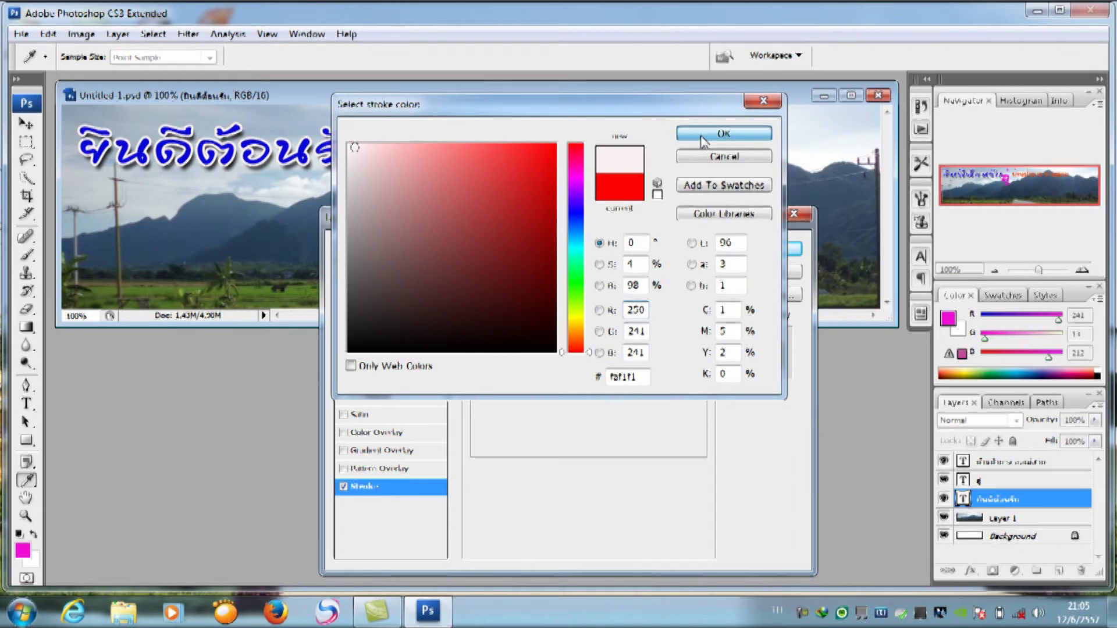
click(724, 133)
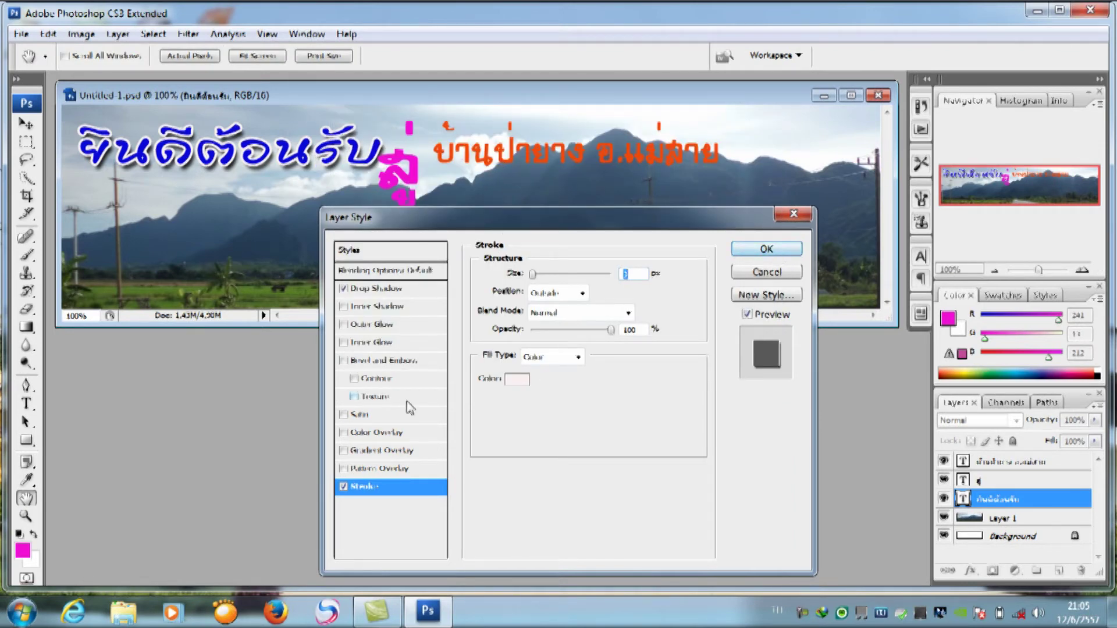
click(777, 256)
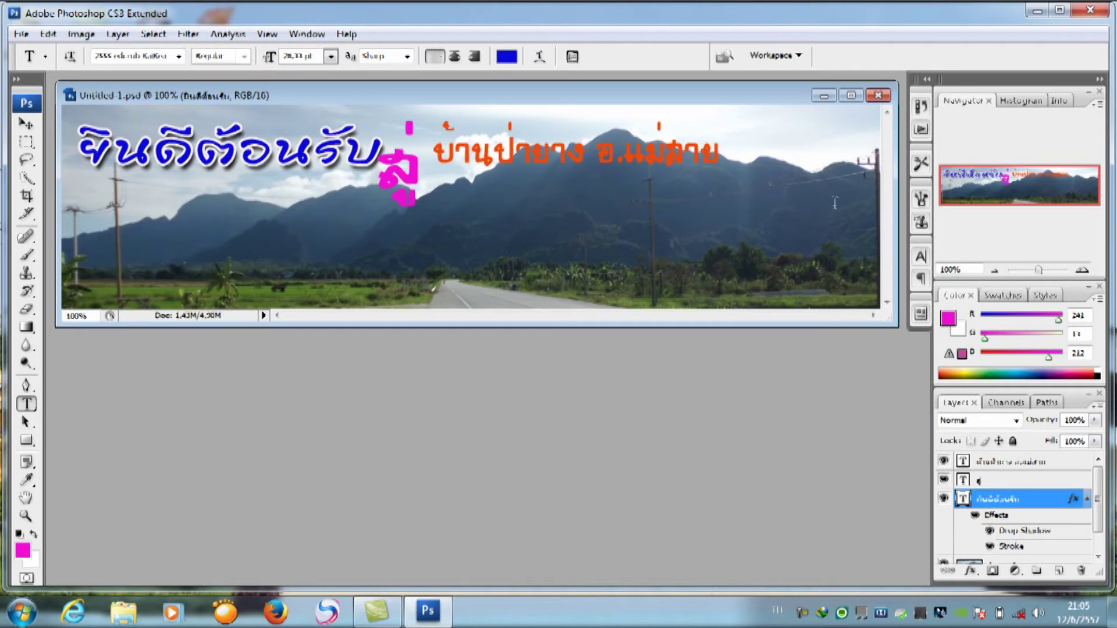
click(1046, 464)
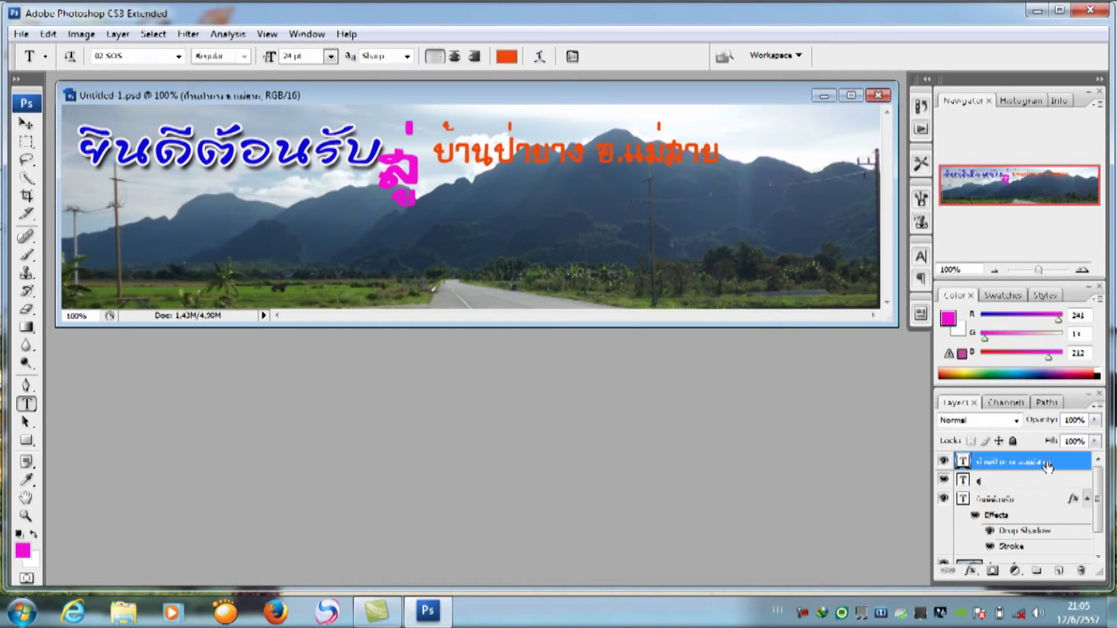
- Give the orange บ้านป่ายาง อ.แม่สาย text a slightly darker drop shadow and a near-white stroke
click(972, 572)
click(1004, 402)
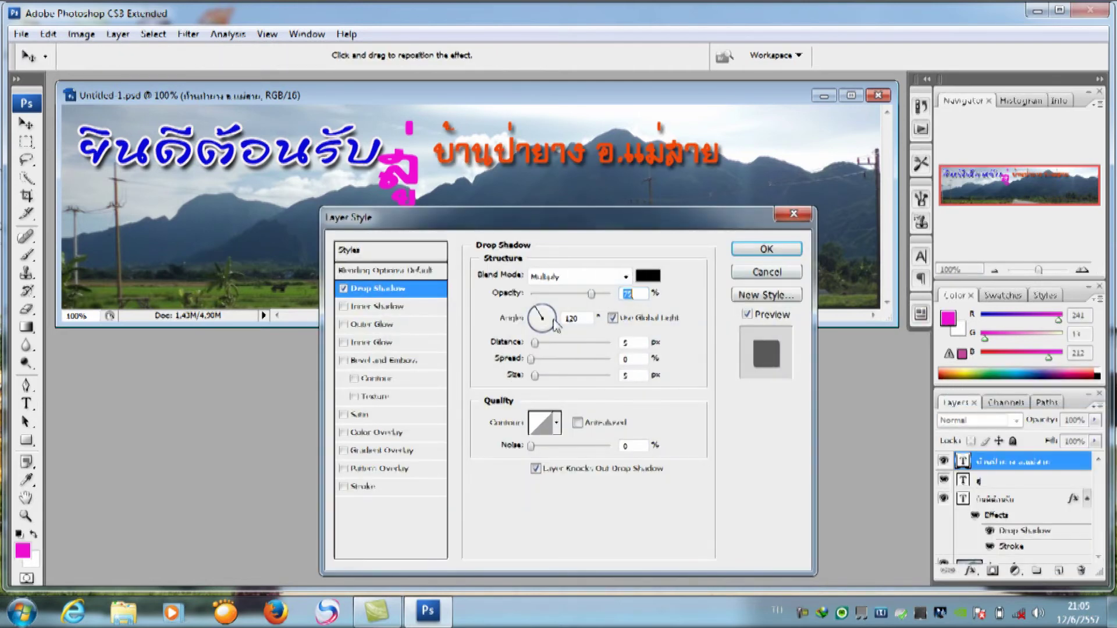
drag(591, 299, 595, 297)
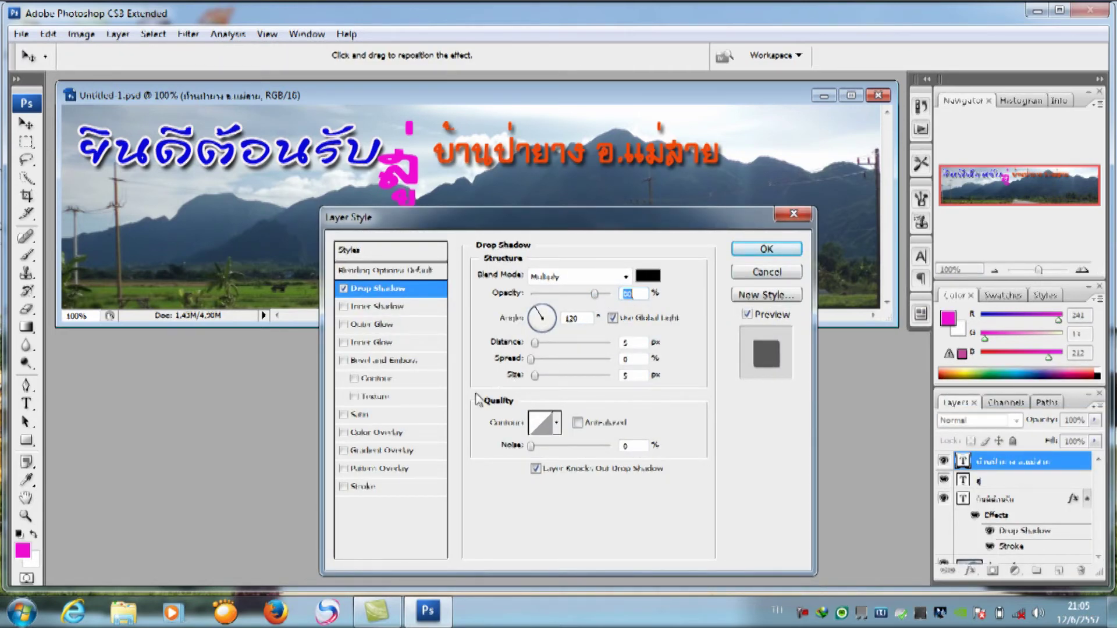
click(372, 489)
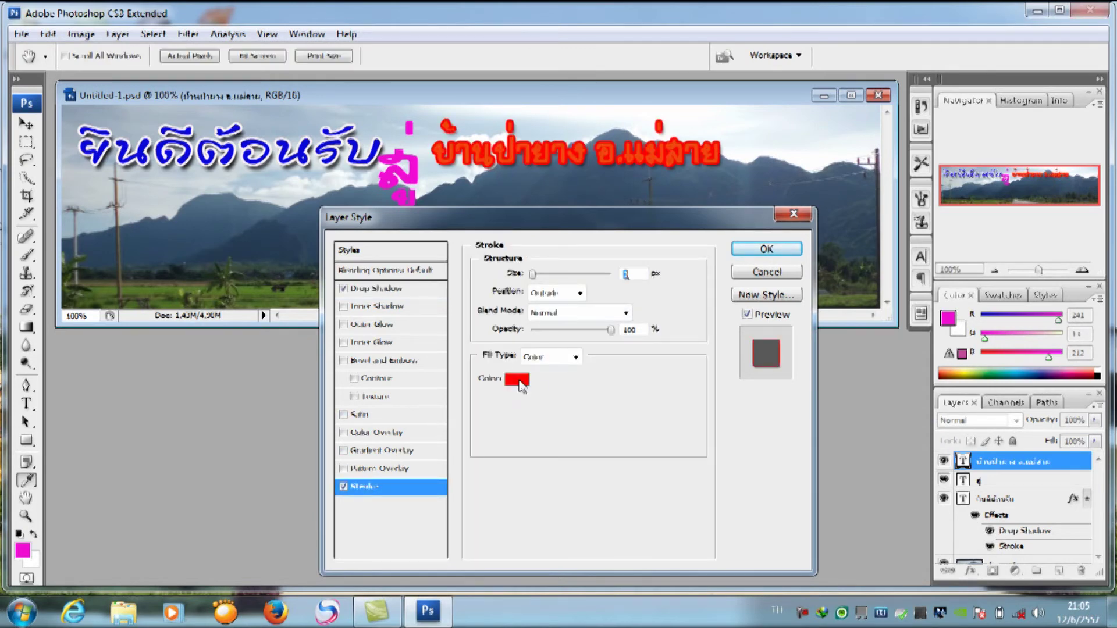
click(517, 380)
click(355, 148)
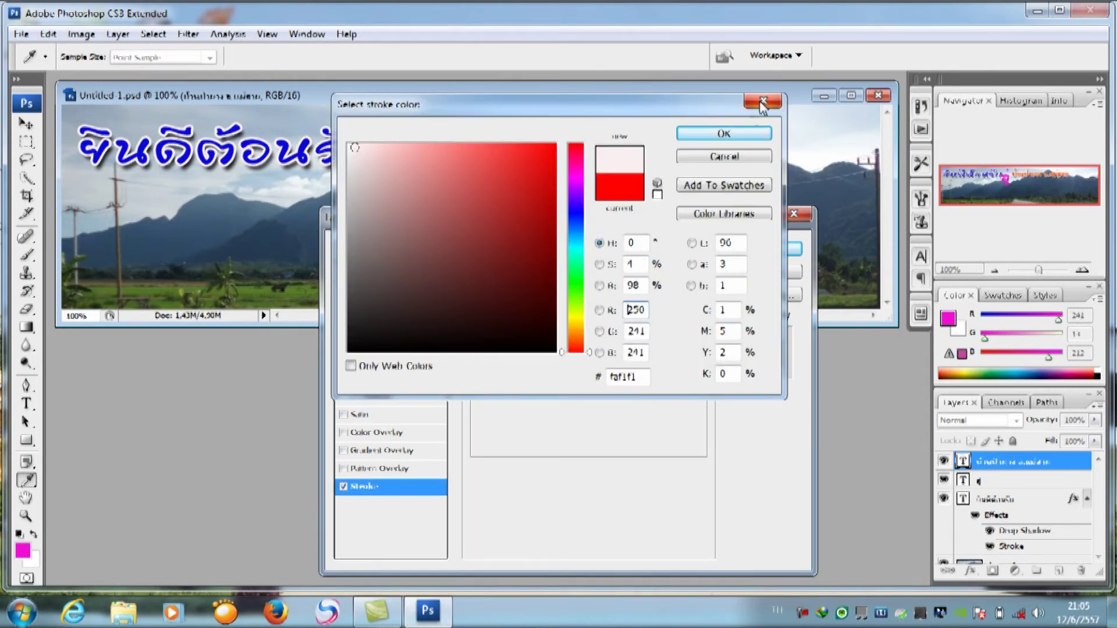
click(724, 133)
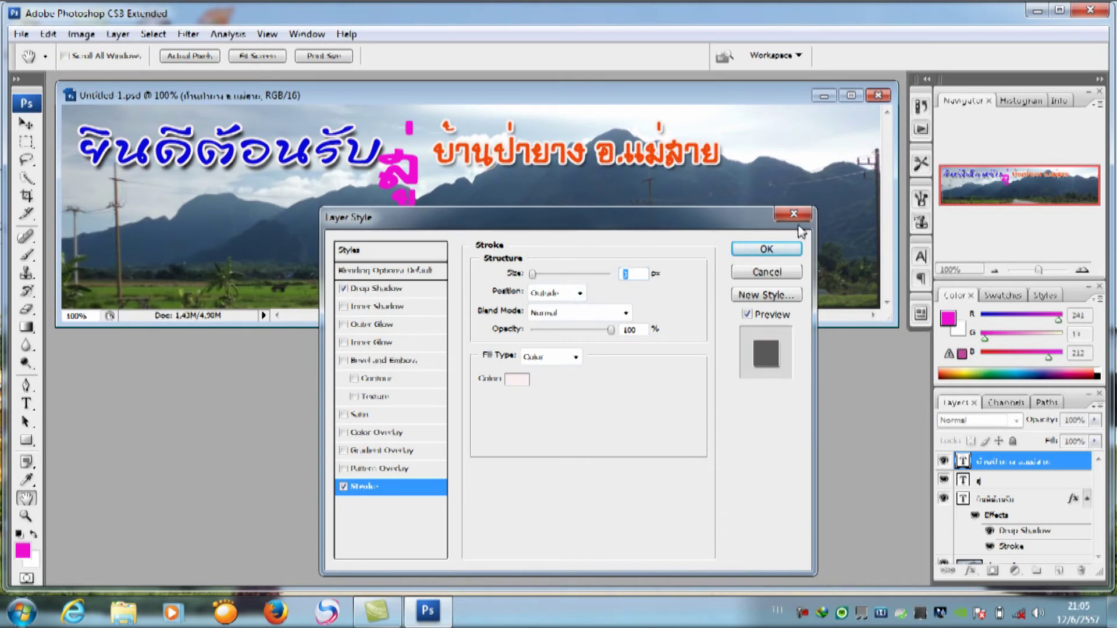
click(777, 250)
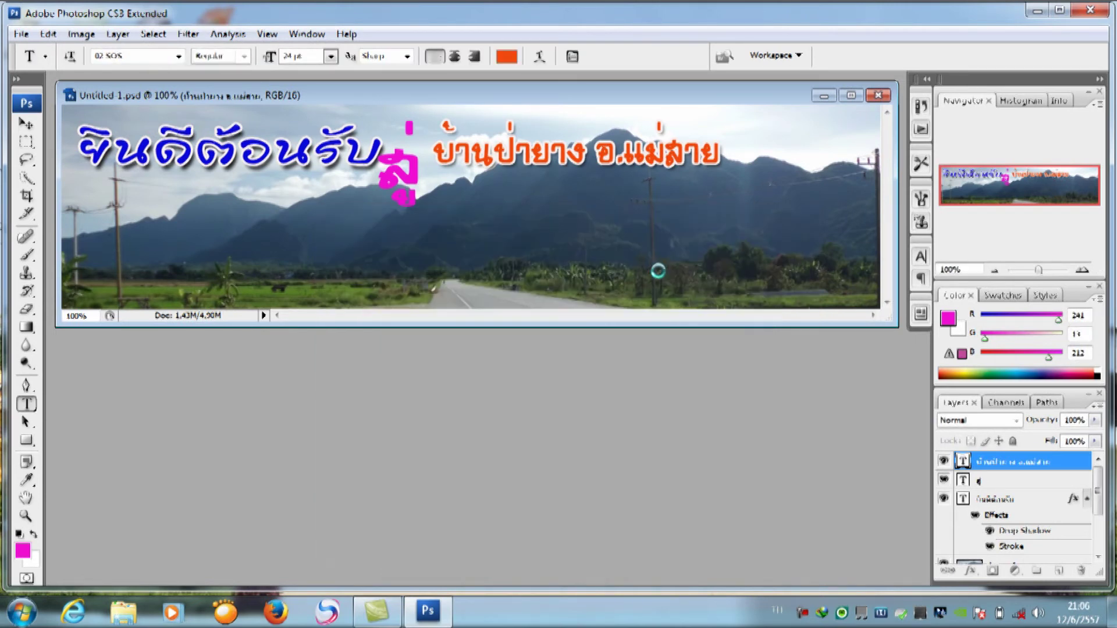
- Nudge the pink สู่ character slightly to the right with the Move tool
click(25, 124)
right_click(398, 176)
click(442, 221)
drag(408, 180, 416, 180)
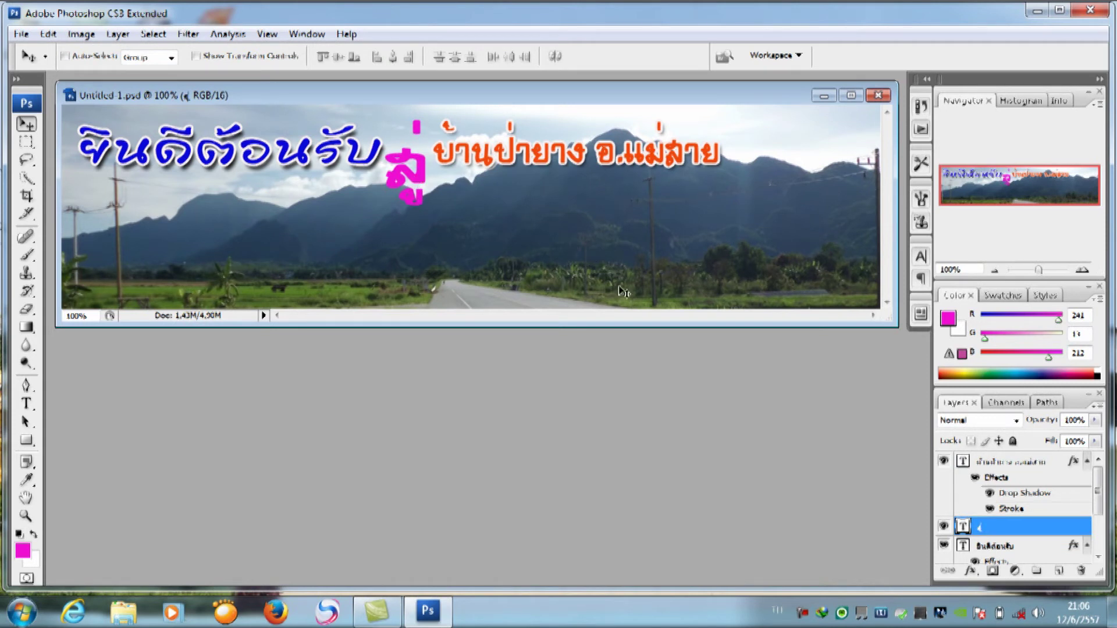
- Add a near-white stroke to the magenta สู่ character
click(970, 571)
click(1020, 562)
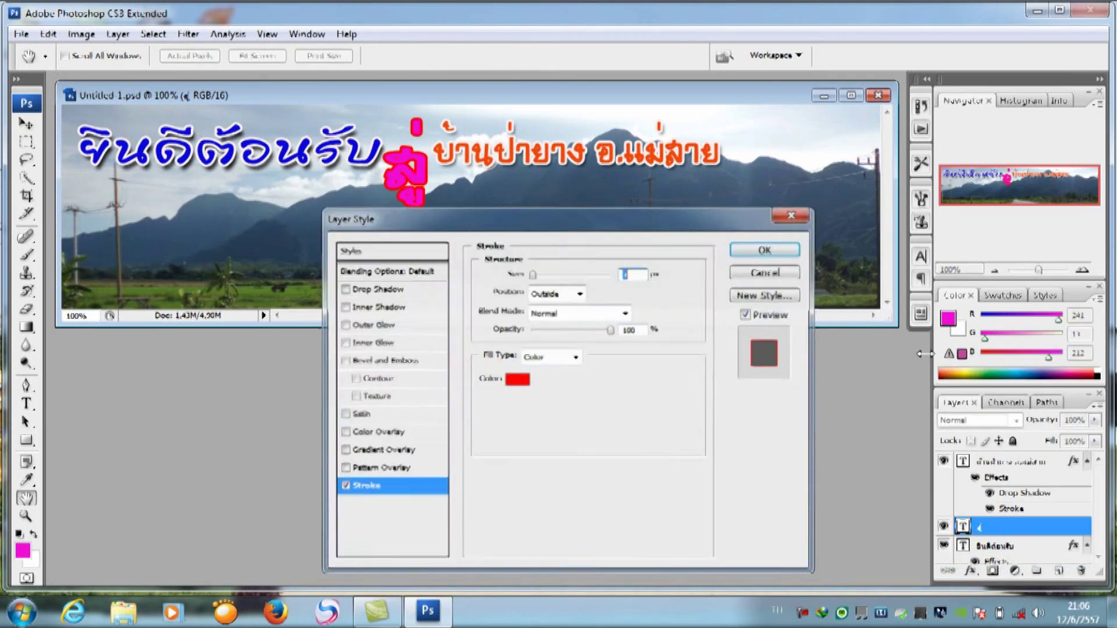
click(520, 380)
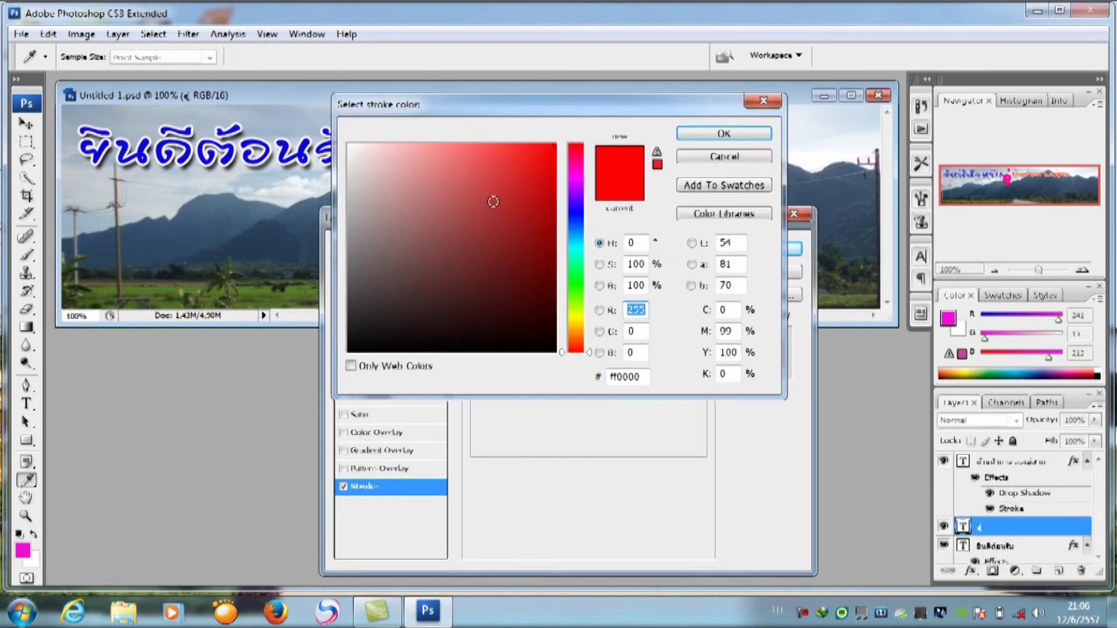
click(351, 147)
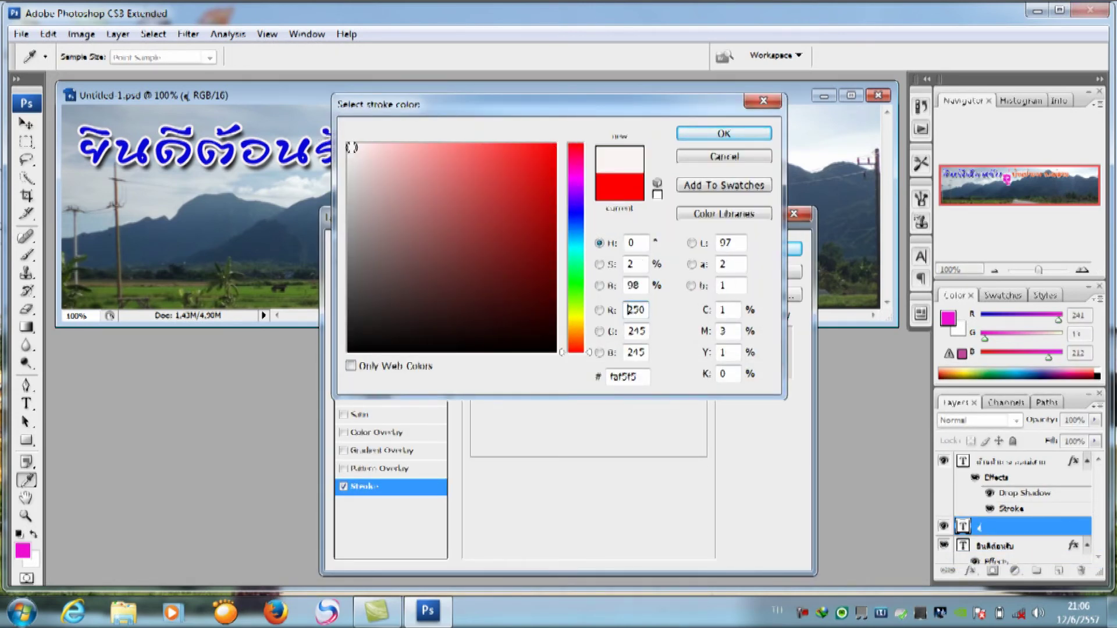
click(699, 134)
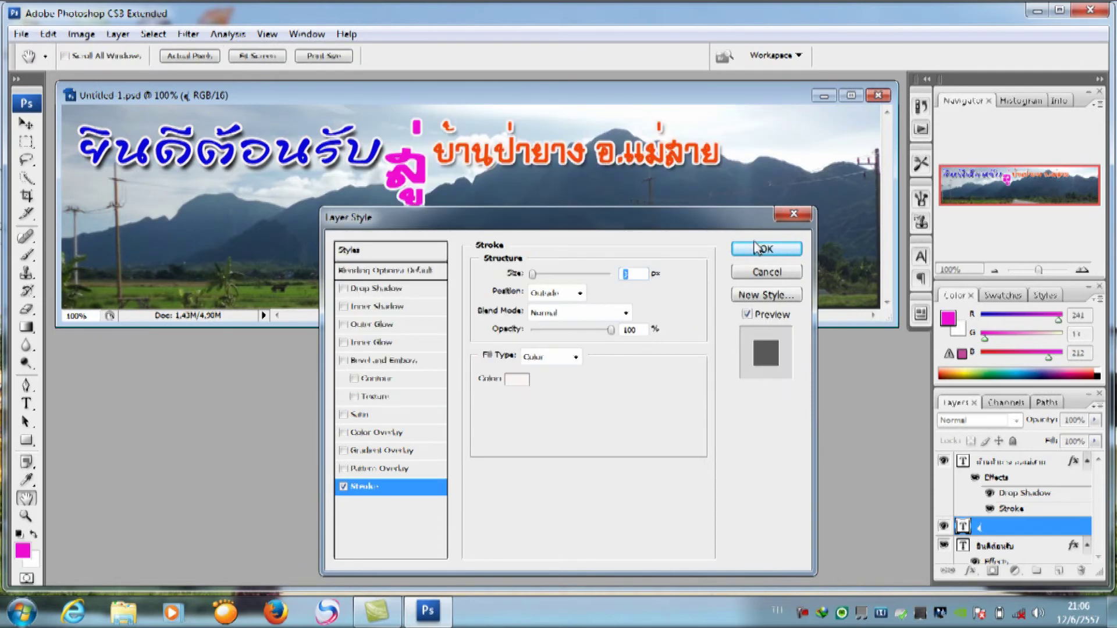
click(780, 250)
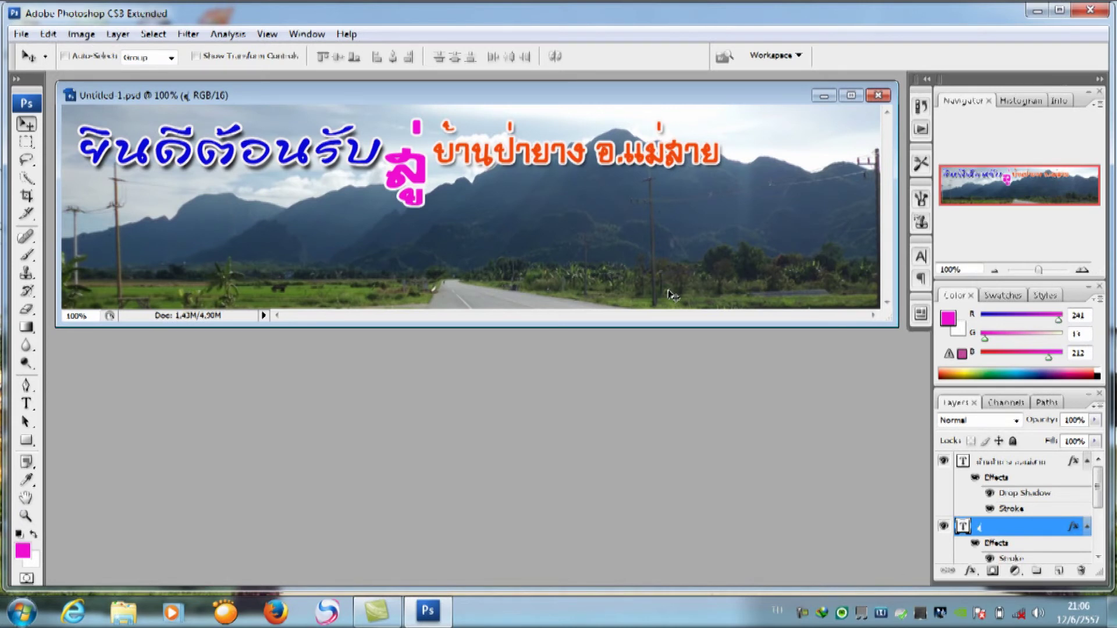
- Save the banner as a JPEG High via Save for Web & Devices into My Documents, then minimize Photoshop
click(22, 35)
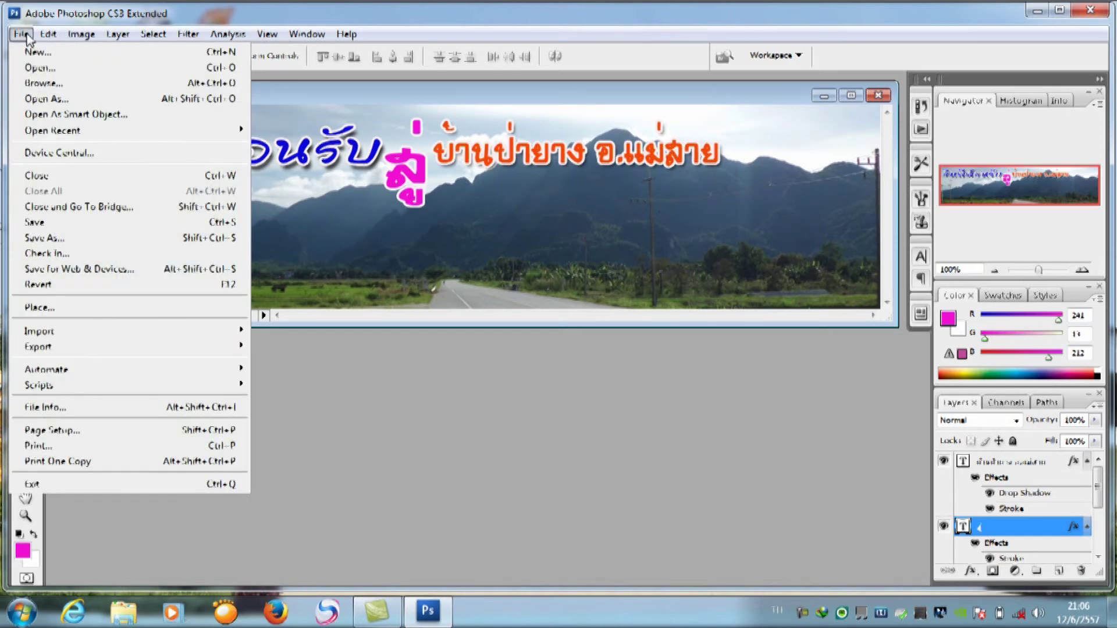
click(132, 271)
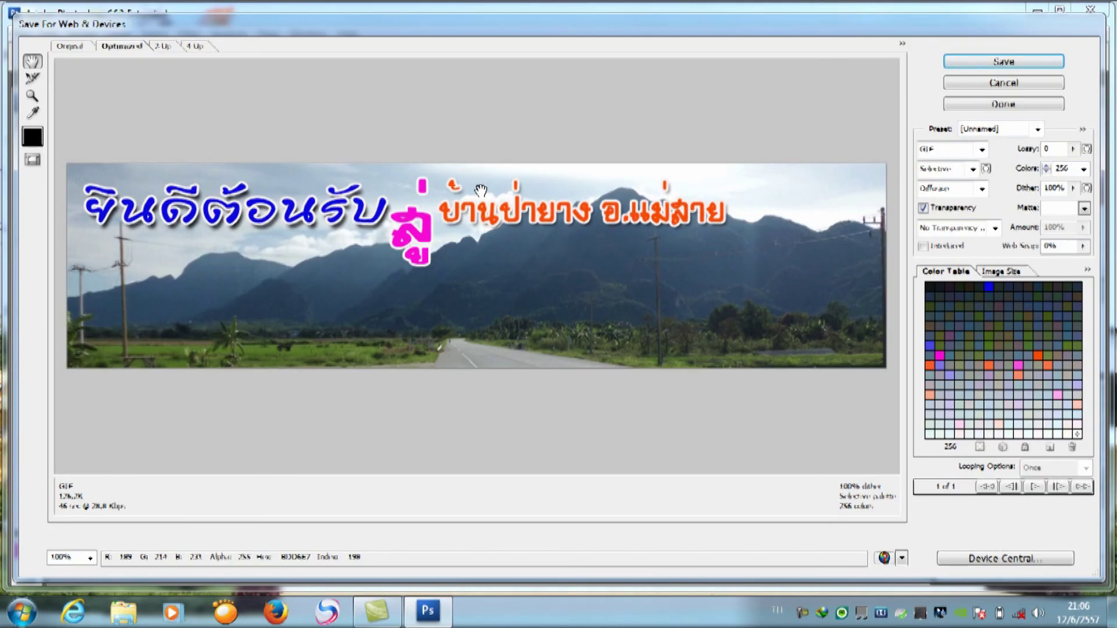
click(983, 151)
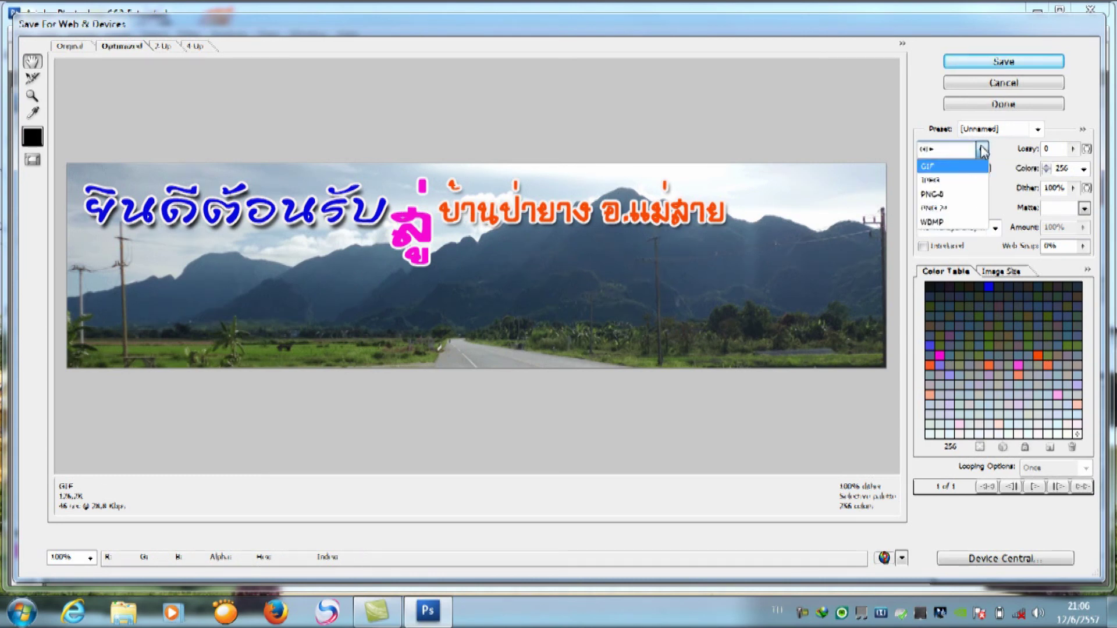
click(971, 184)
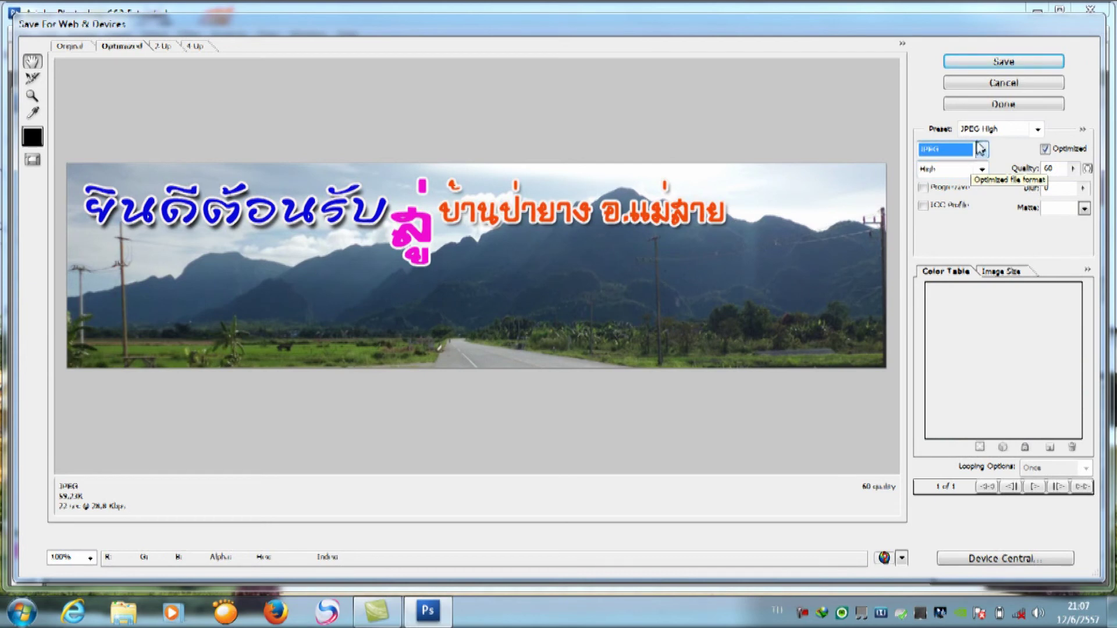
click(1020, 62)
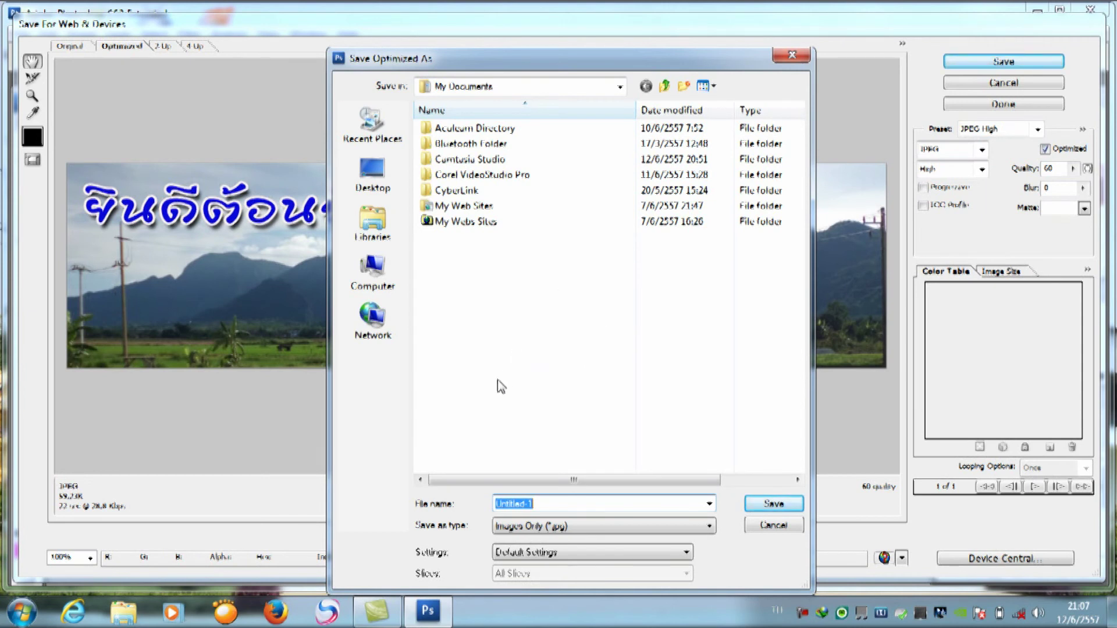
text(s)
click(773, 503)
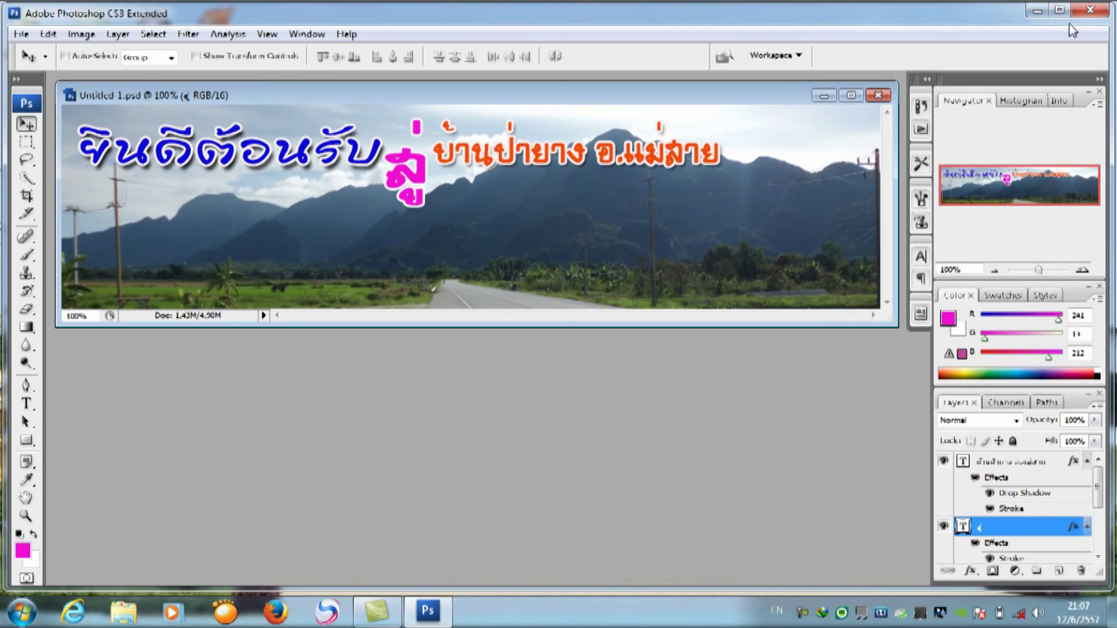
click(1033, 10)
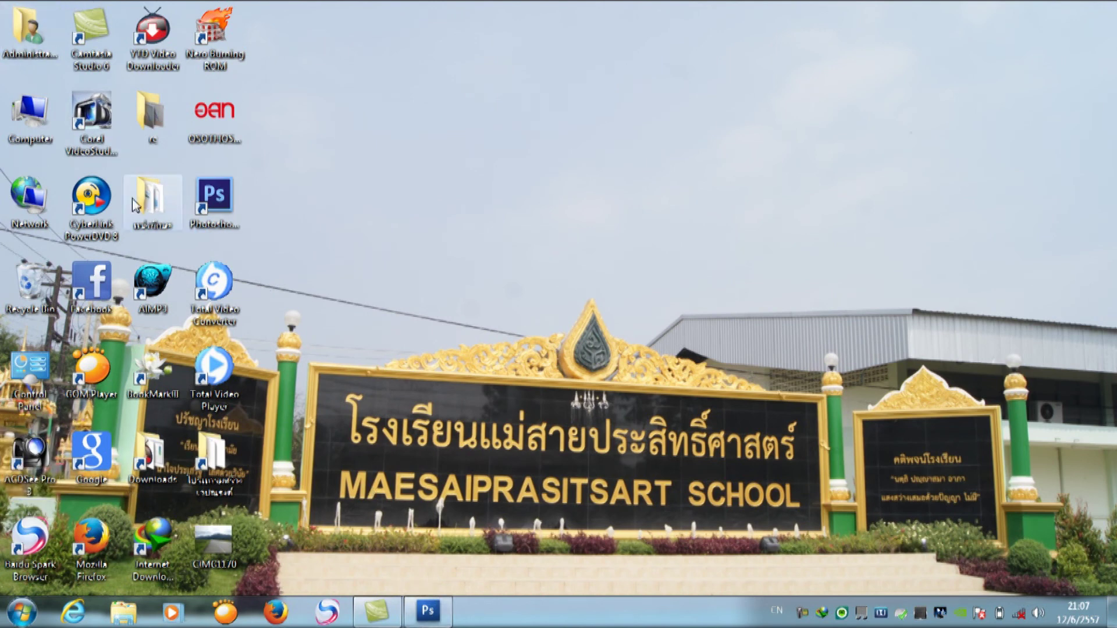
- Open My Documents, preview the saved top.jpg, then close the preview and minimize Explorer
double_click(29, 32)
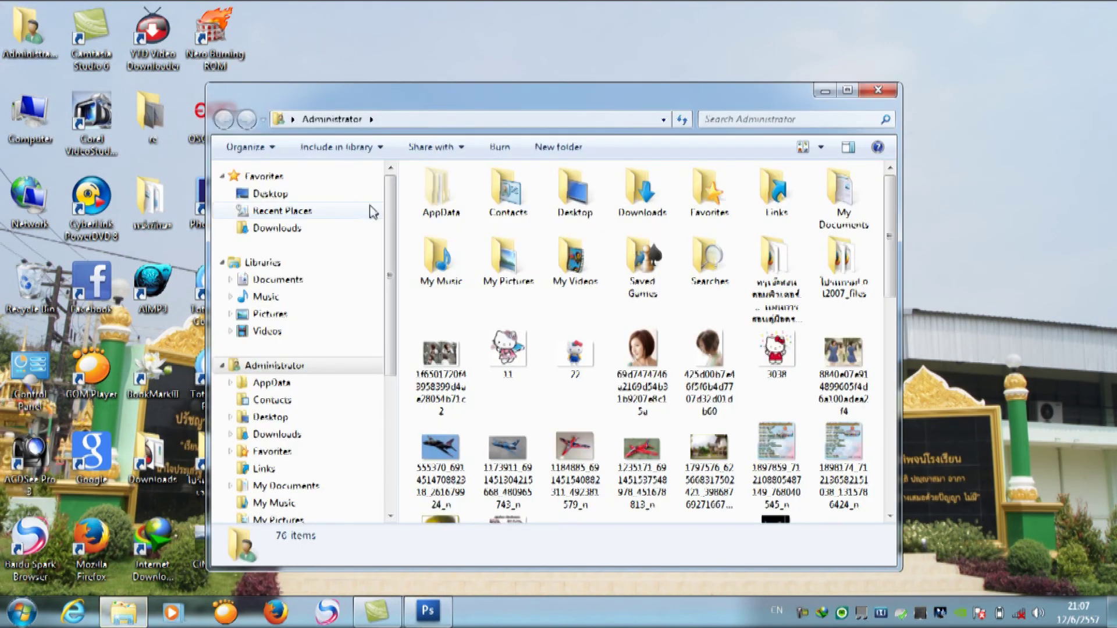
double_click(845, 224)
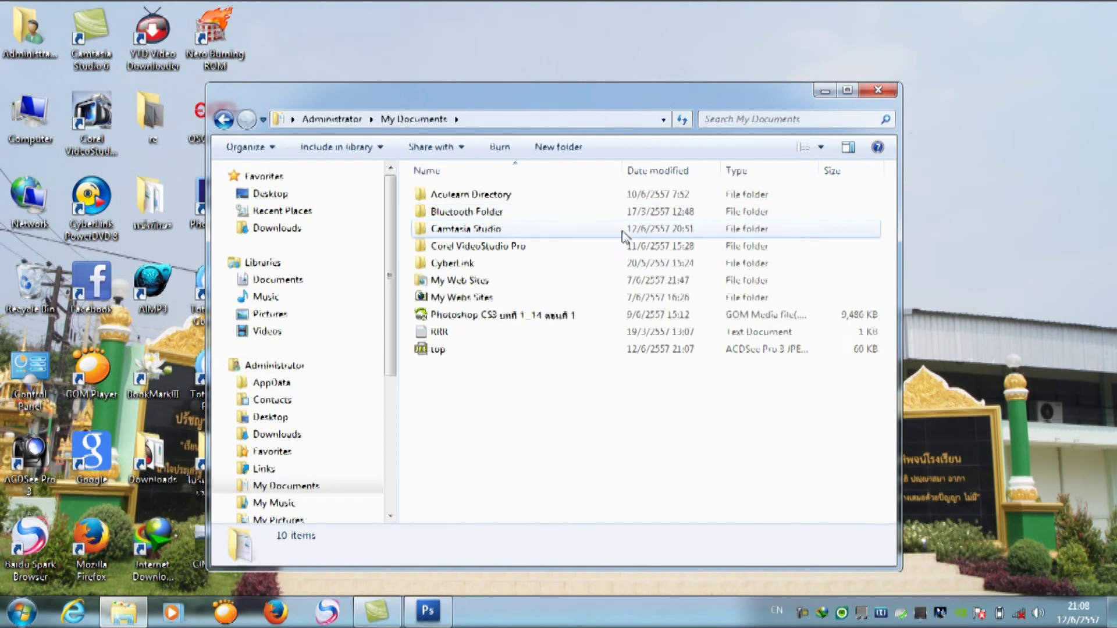
click(444, 355)
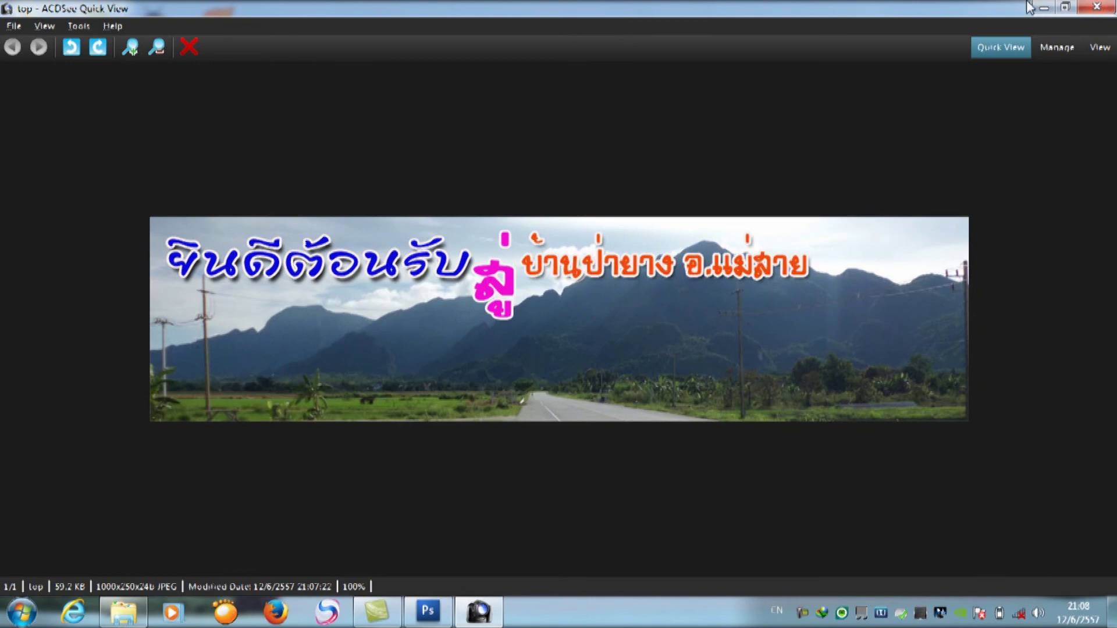
click(1087, 8)
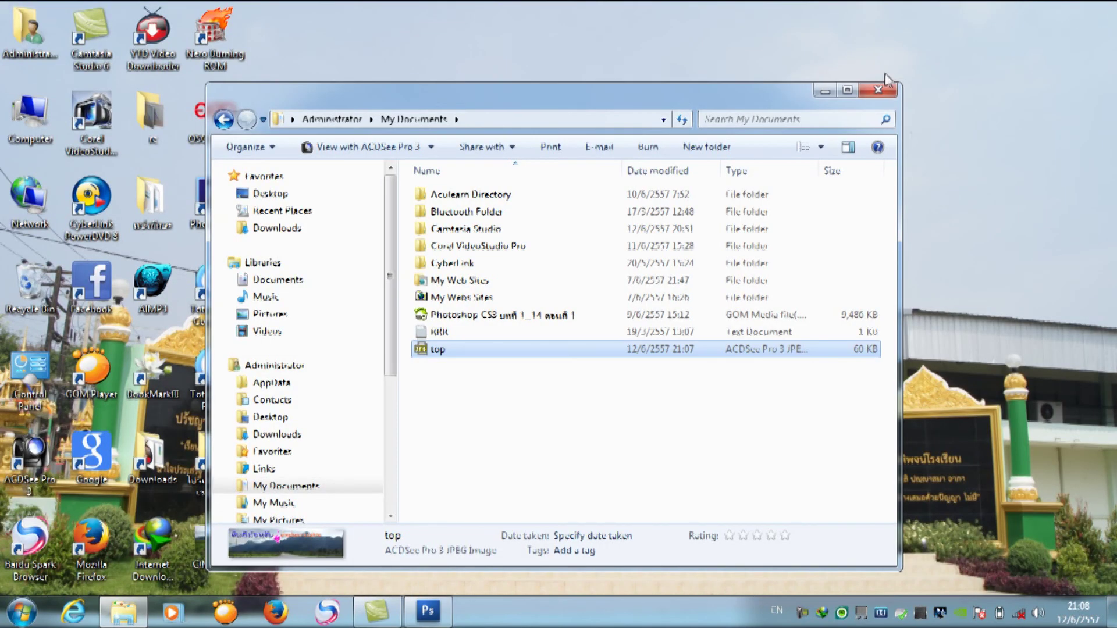
click(826, 93)
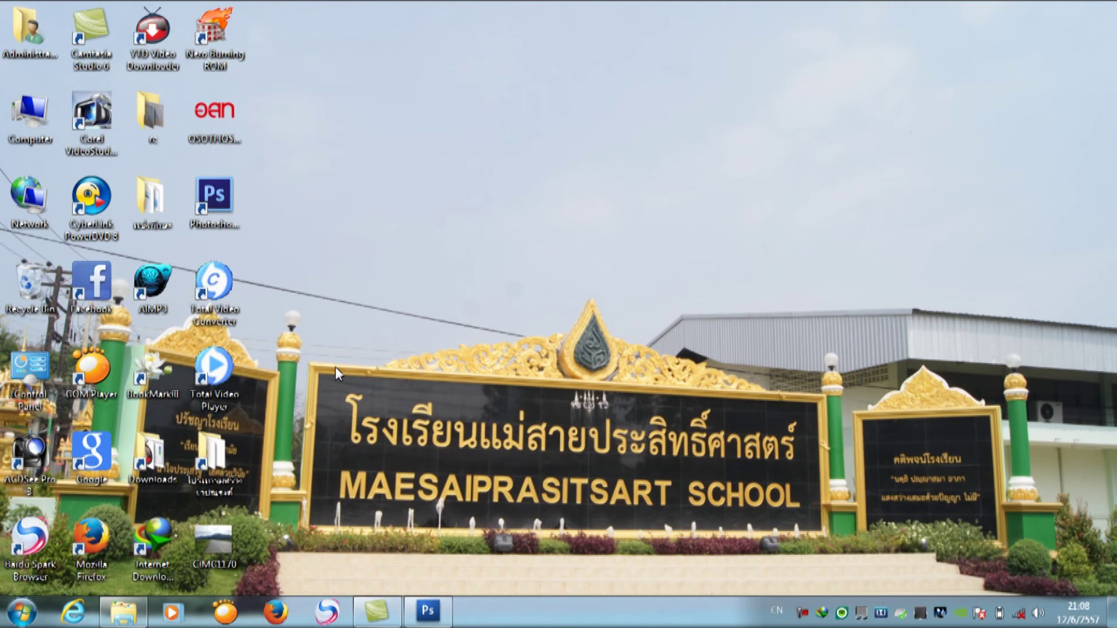
- Launch FrontPage 2003 from Start > All Programs > Microsoft Office
click(25, 617)
click(79, 539)
scroll(119, 438, down, 3)
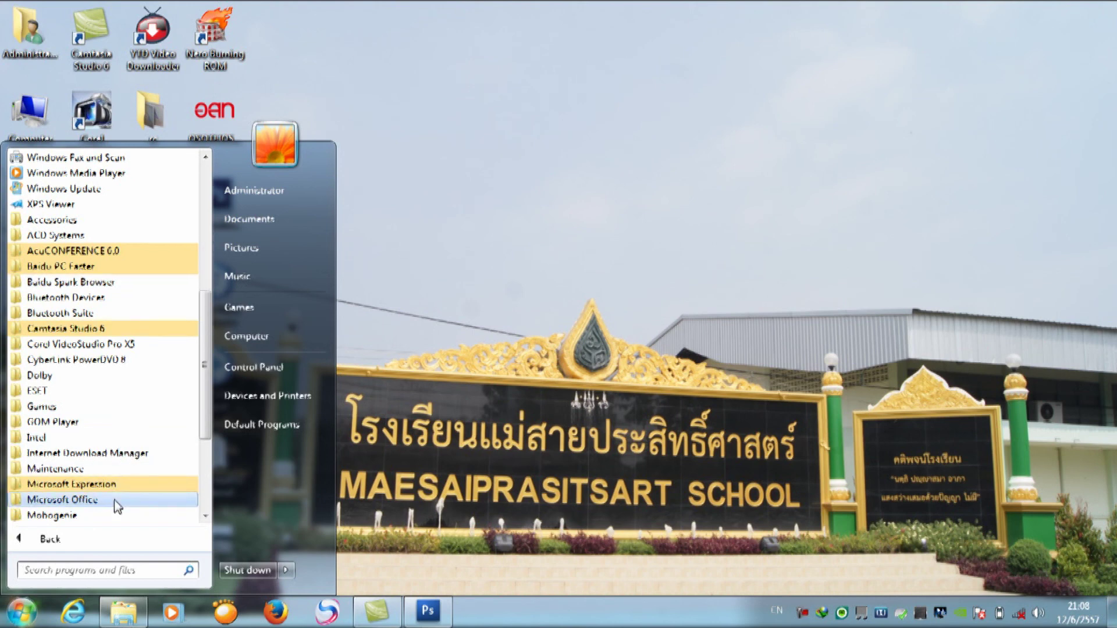
click(117, 500)
click(156, 376)
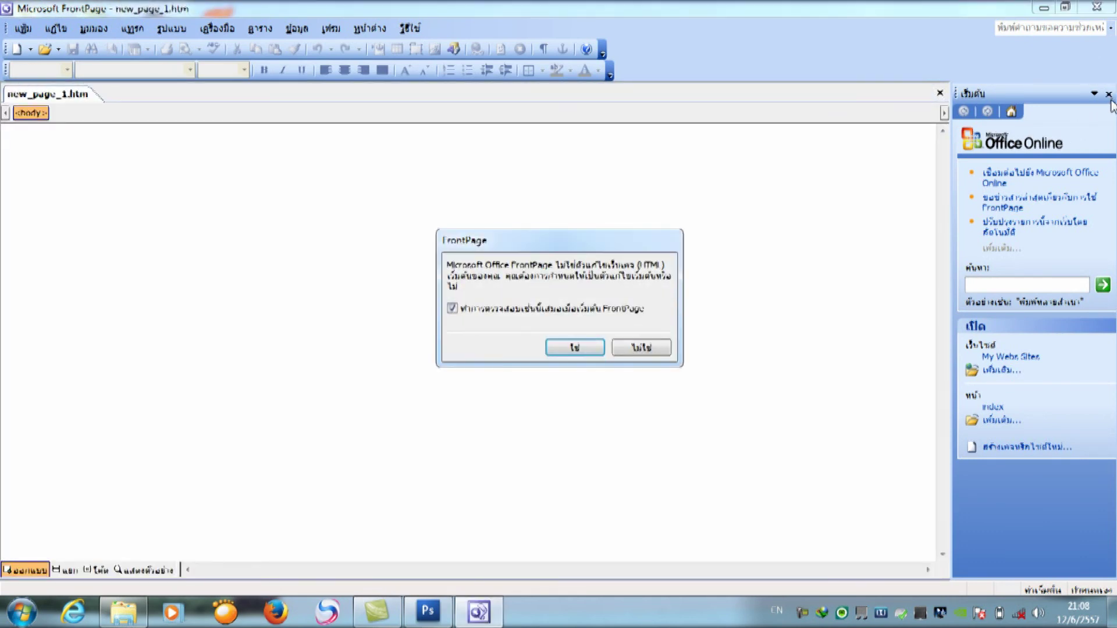
- Decline the default-editor prompt and insert a 3-row, 1-column table into the blank page
click(652, 349)
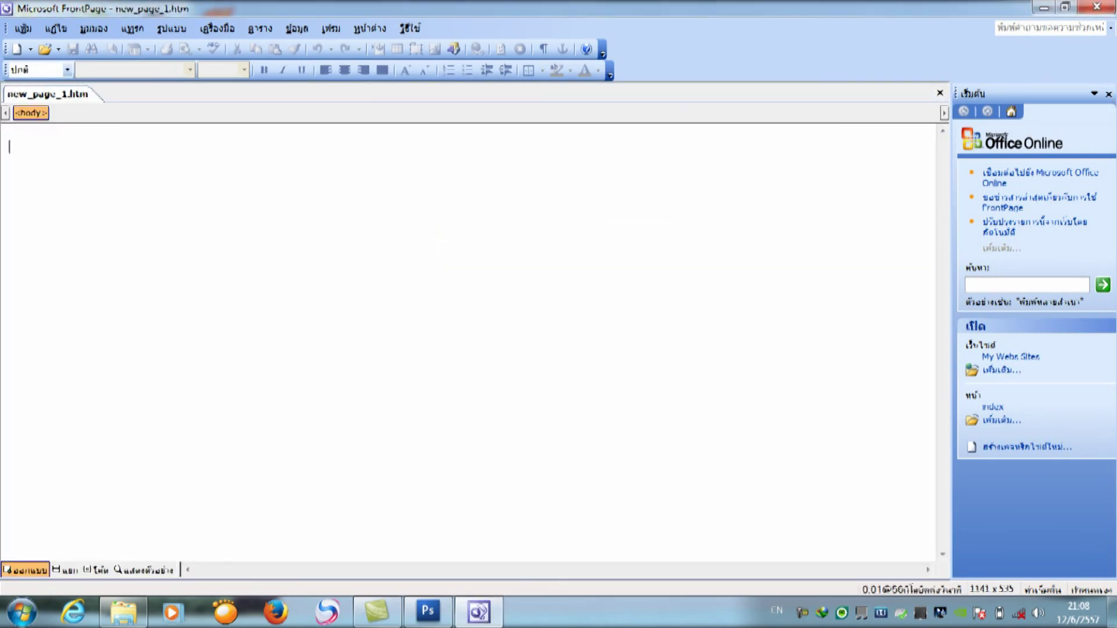
click(1108, 94)
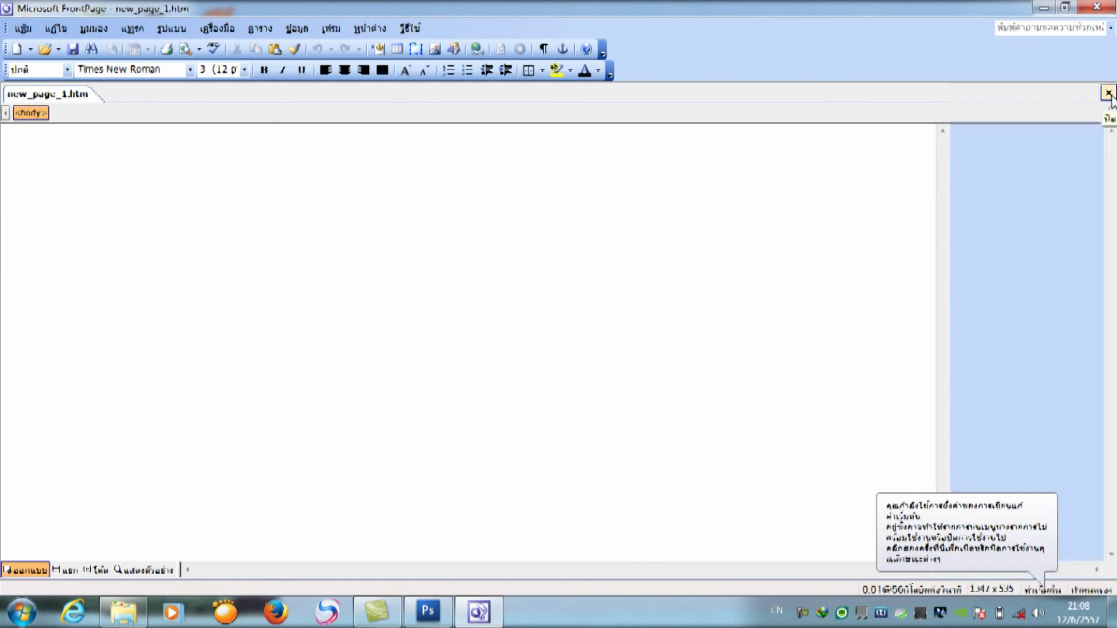
click(405, 51)
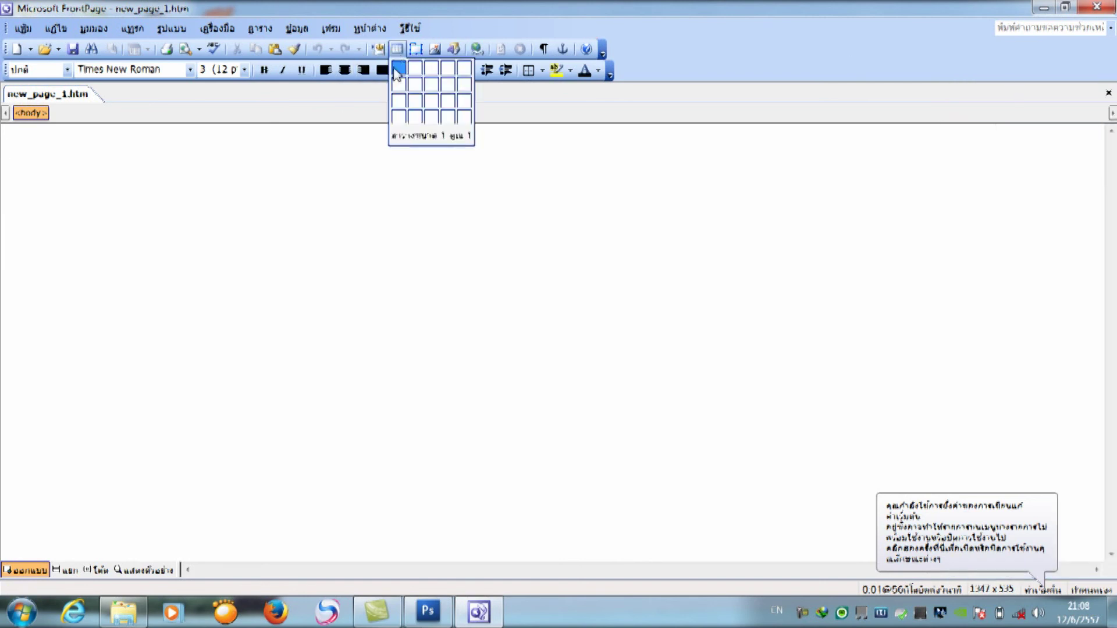
click(396, 108)
- Set the table width to 1000 pixels in Table Properties
right_click(412, 153)
click(486, 338)
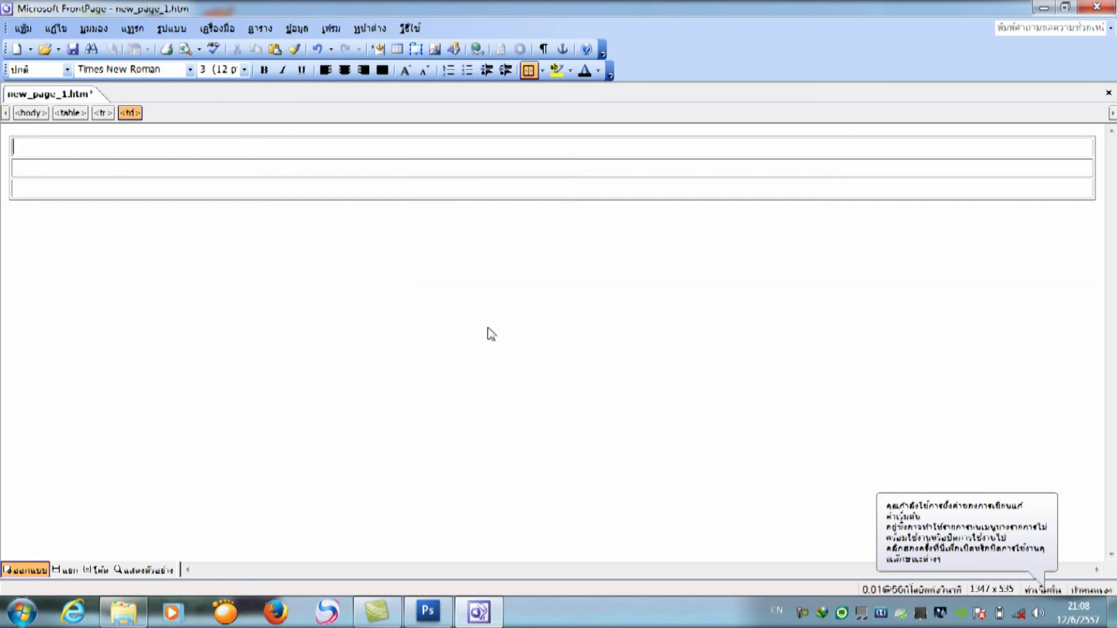
click(679, 220)
text(000)
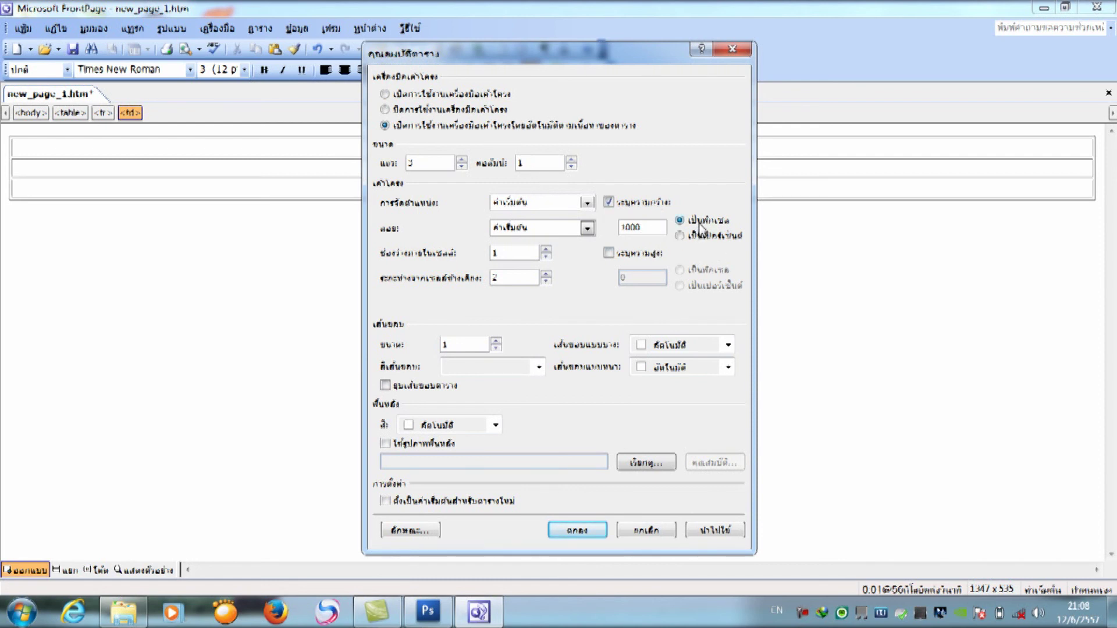
- Center the table on the page with border size 0 and apply the properties
click(588, 203)
click(579, 249)
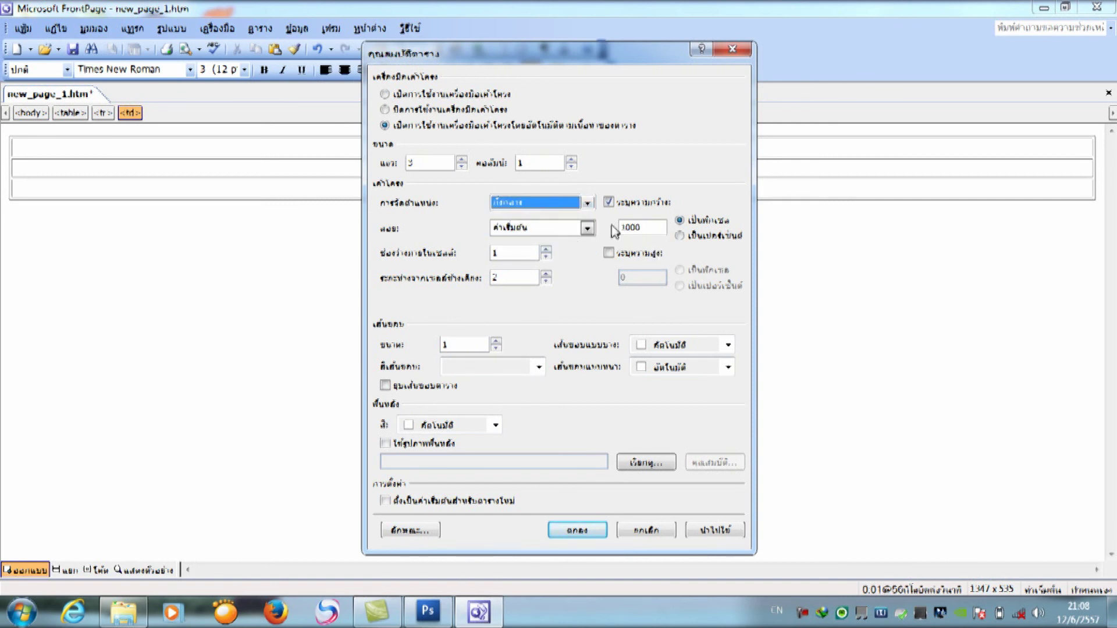
click(496, 351)
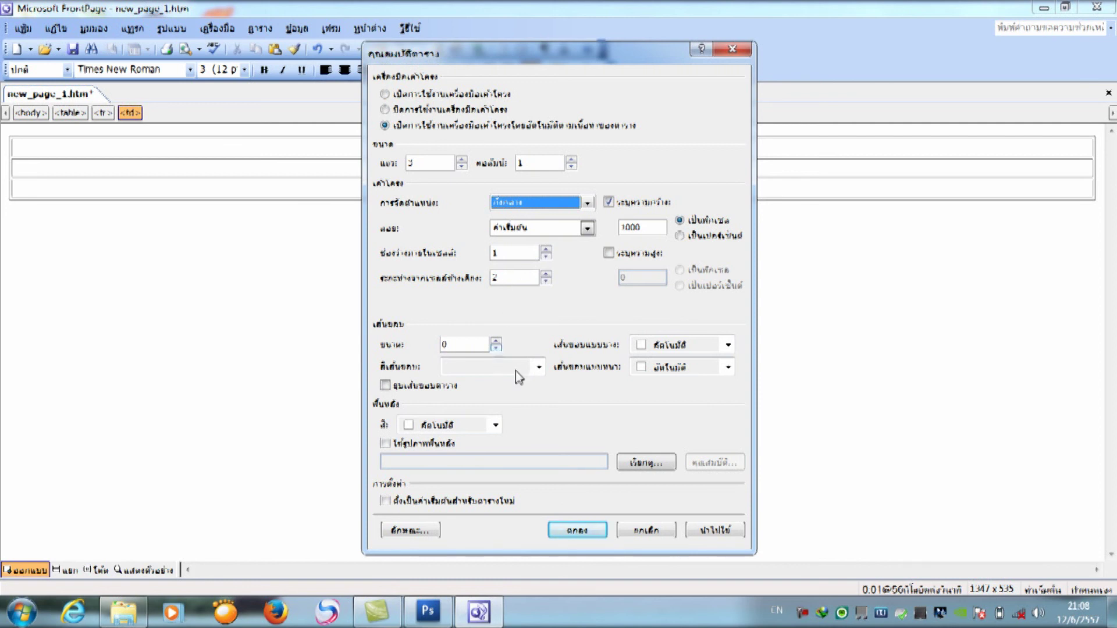
click(709, 532)
click(573, 532)
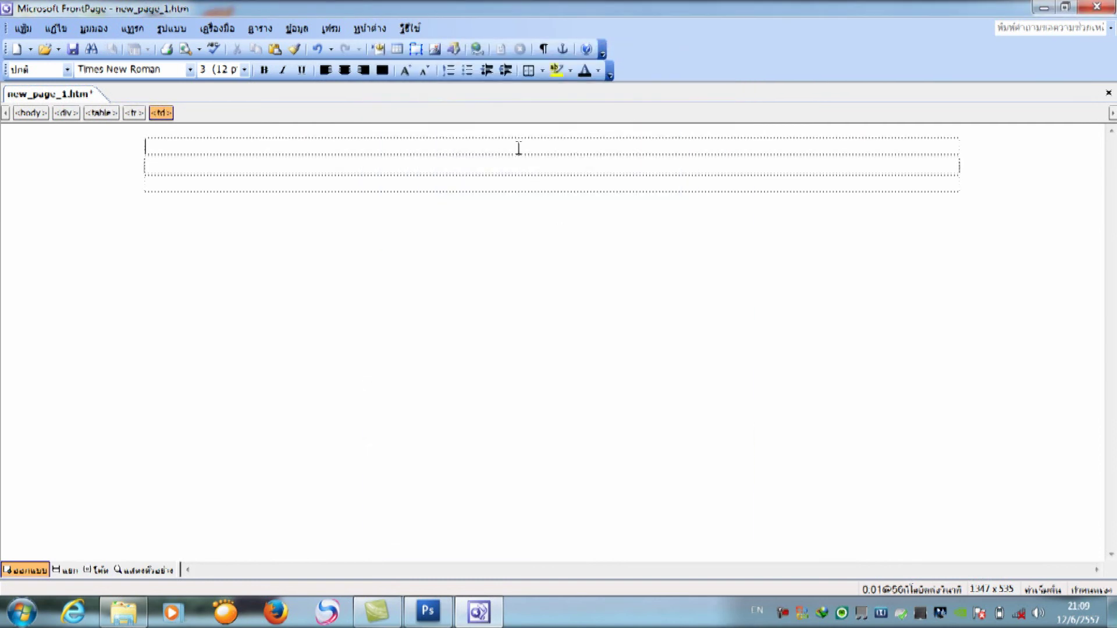
- Add empty lines to make the top cell taller, with the cursor at its start
key(Return)
key(Return)
key(Return)
key(Return)
key(Return)
key(Return)
key(Return)
key(Return)
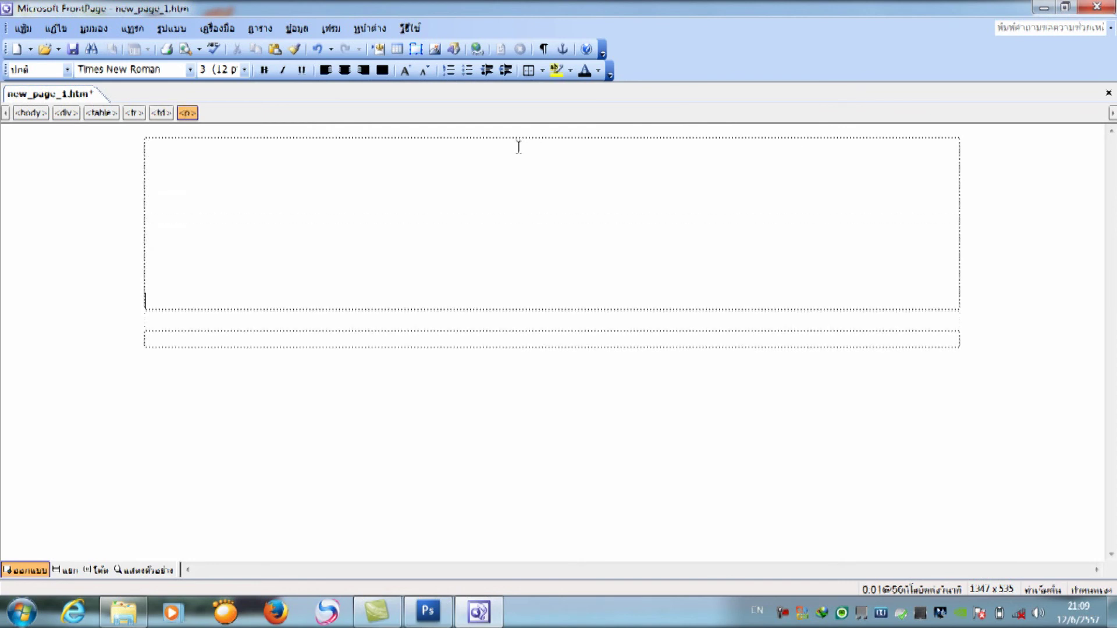
click(483, 146)
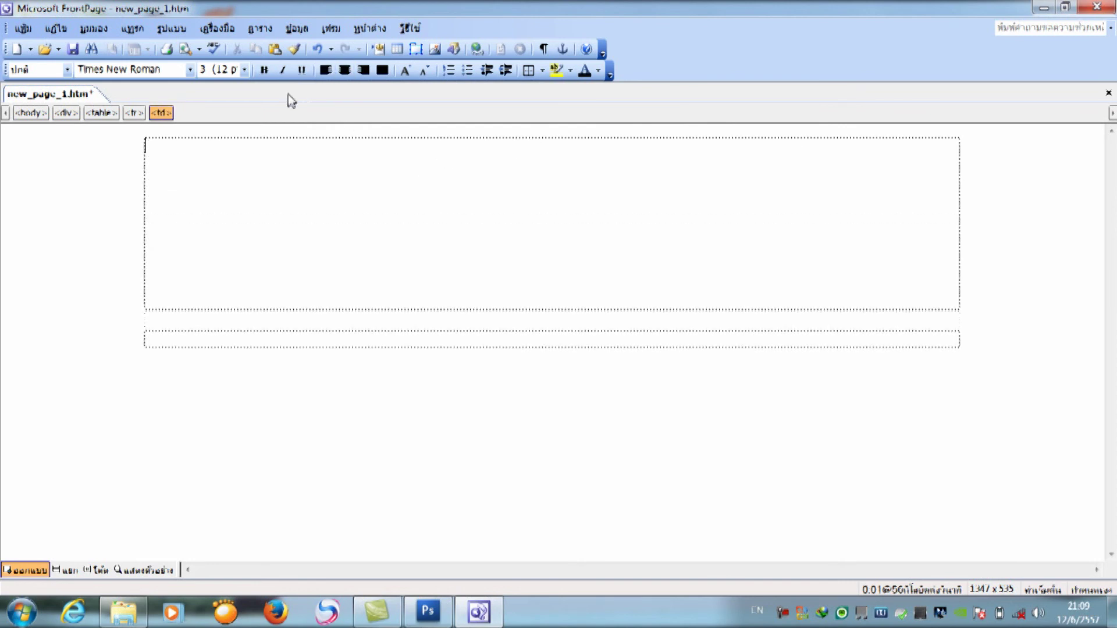
click(434, 49)
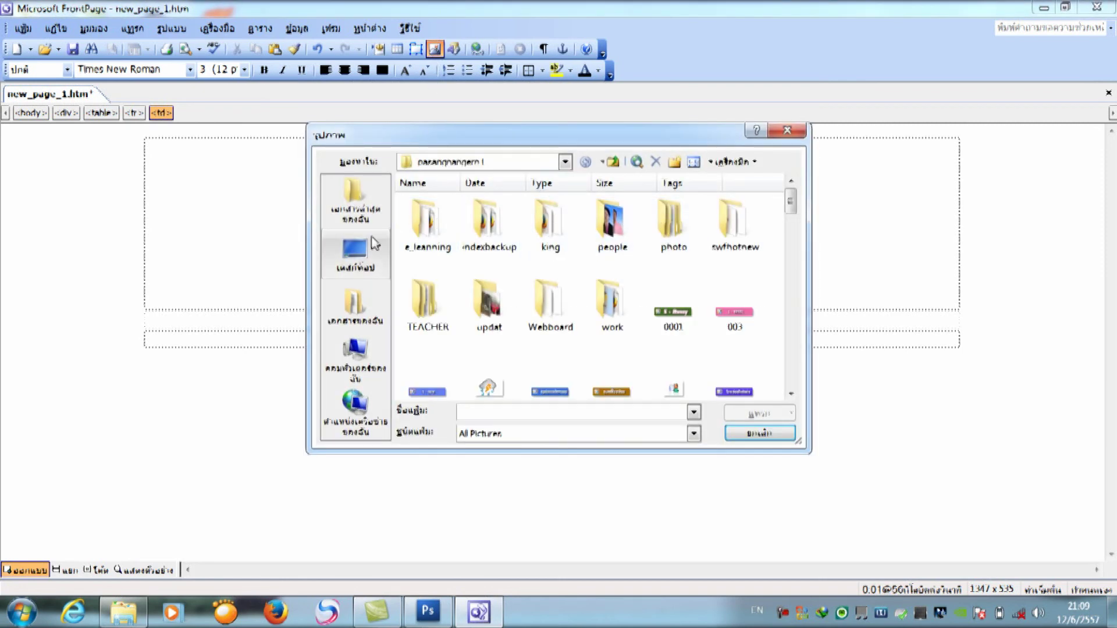
- Insert the 'top' banner image from Desktop > Administrator > My Documents into the first cell
click(355, 249)
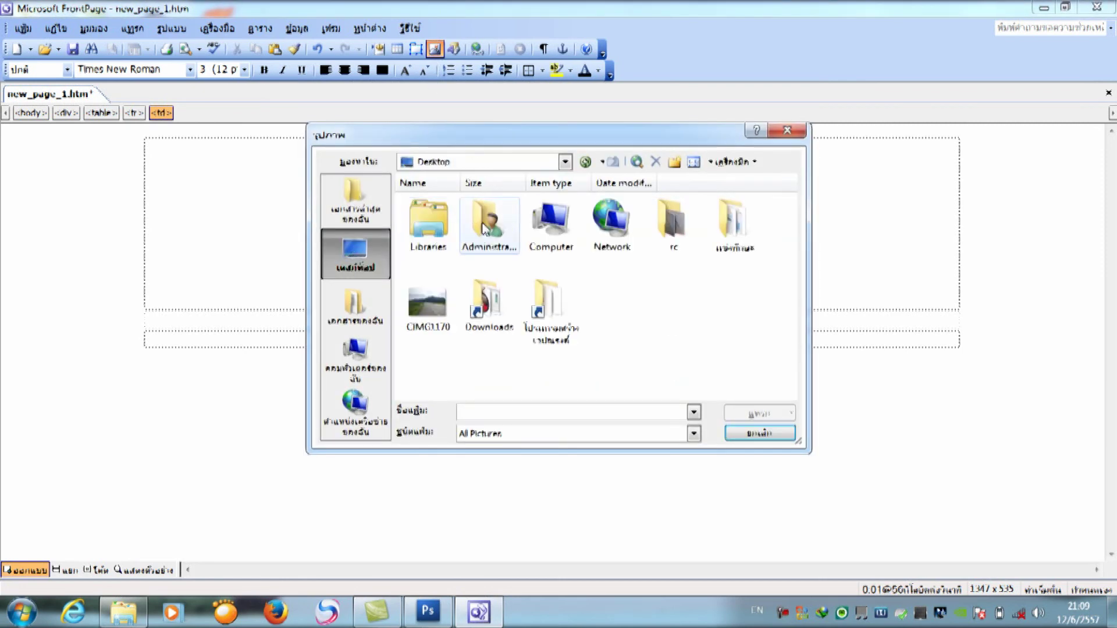
double_click(487, 227)
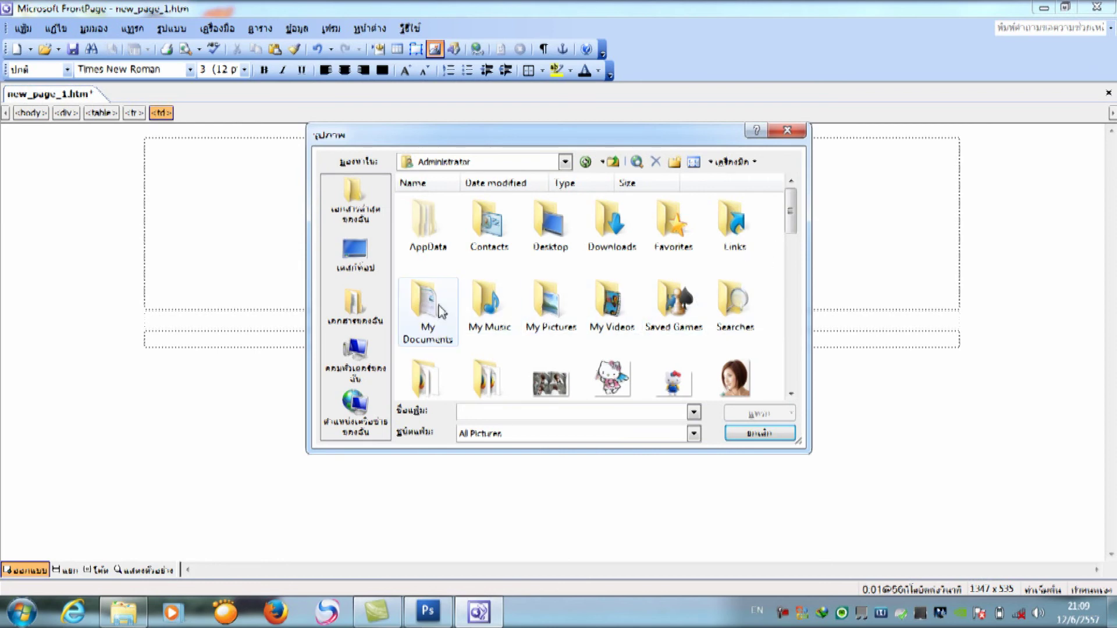
double_click(438, 304)
double_click(486, 314)
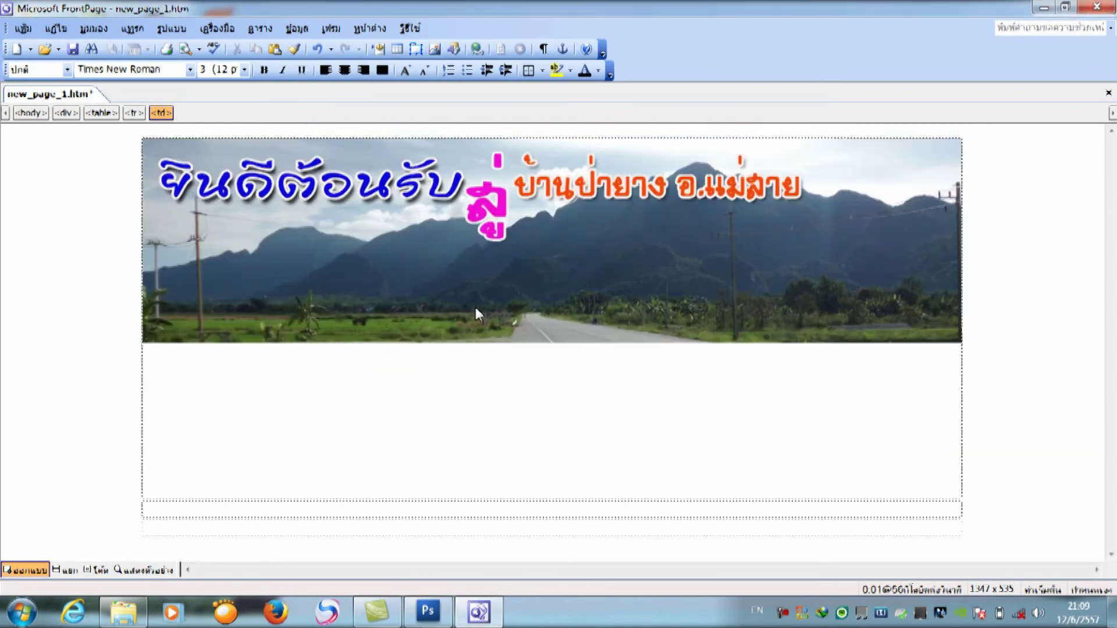
- Remove the blank lines below the banner and make the second row taller
click(277, 354)
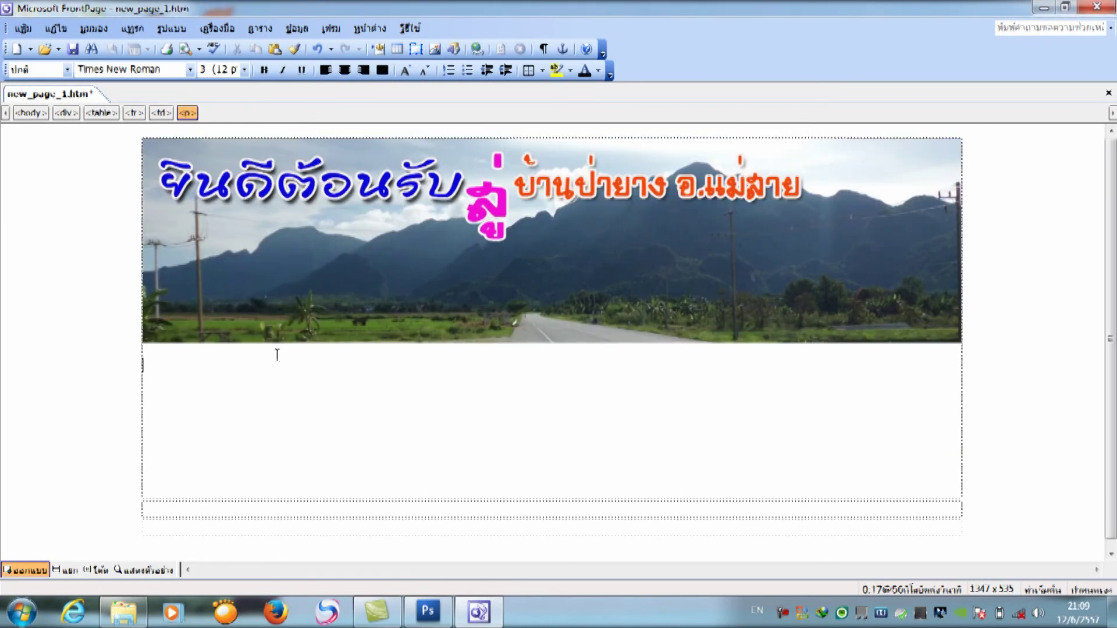
key(Delete)
key(Delete)
key(Delete)
key(Delete)
key(Delete)
key(Delete)
key(Delete)
key(Delete)
key(Delete)
key(Delete)
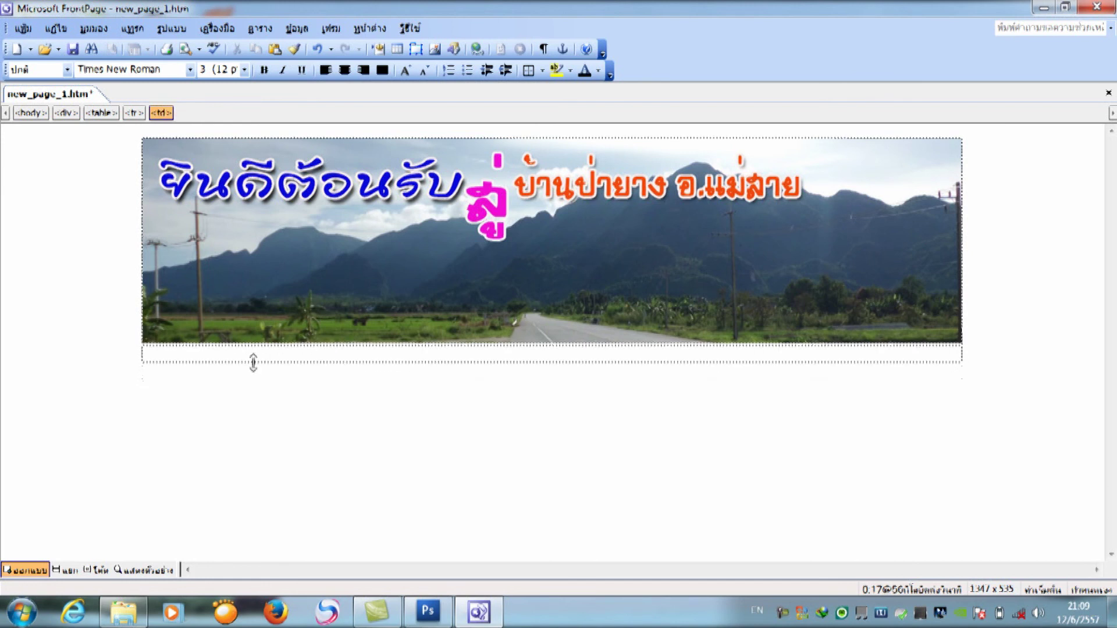
key(Return)
key(Return)
key(Return)
key(Return)
key(Return)
key(Return)
key(Return)
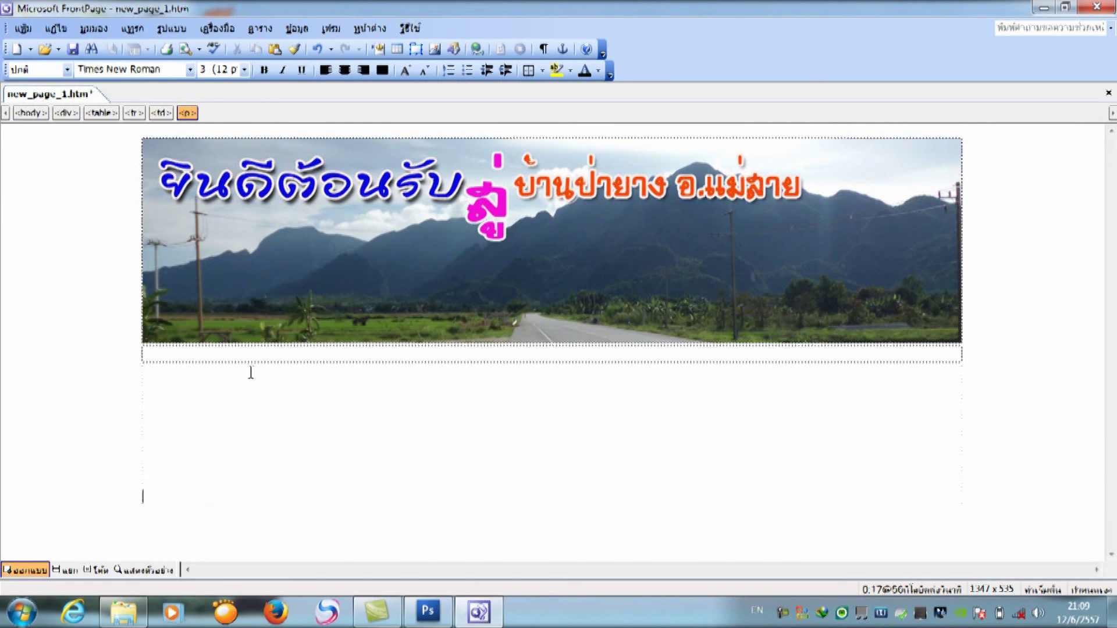
scroll(250, 371, down, 1)
scroll(281, 378, up, 2)
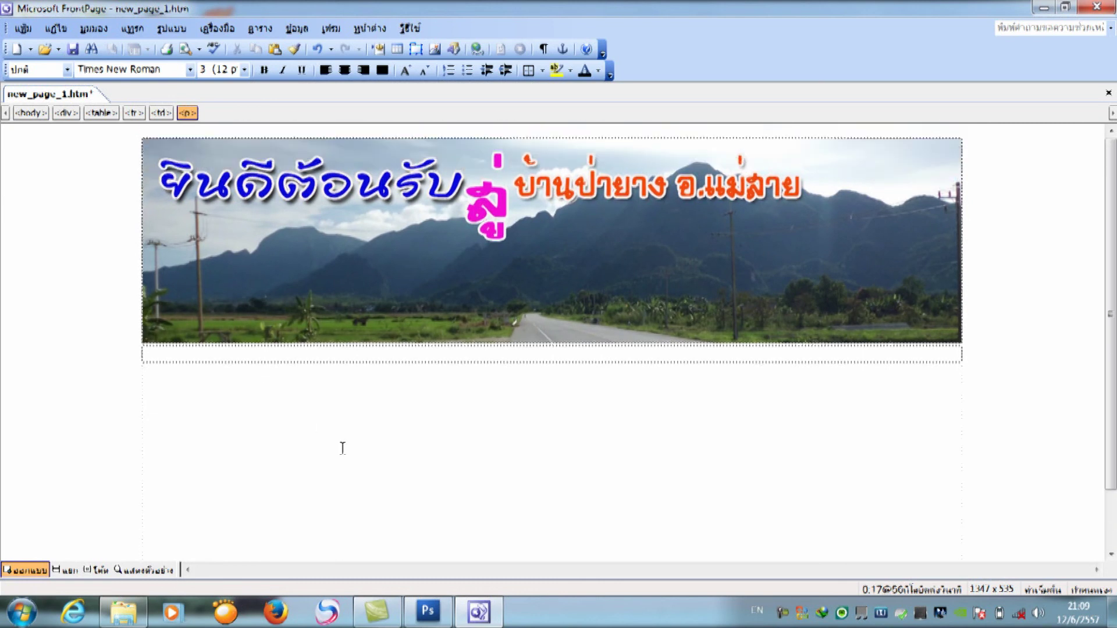